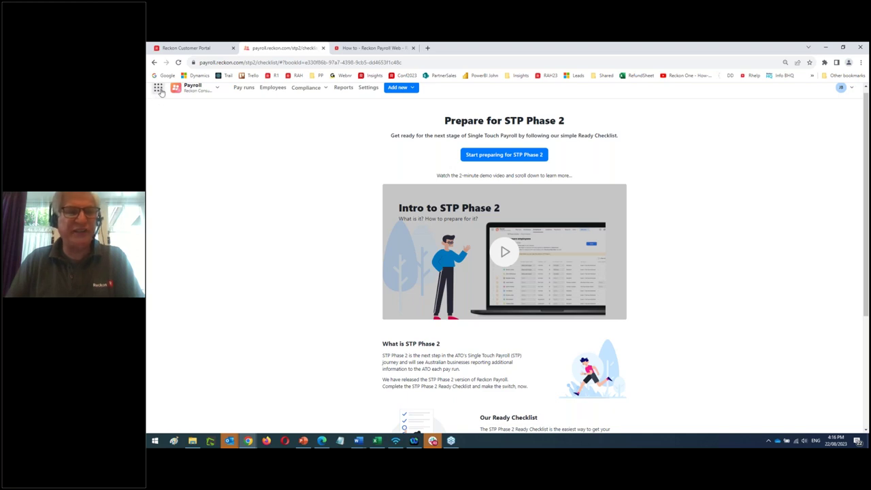
Switch from Reckon Payroll to Reckon One to reach its book selection list.
click(158, 88)
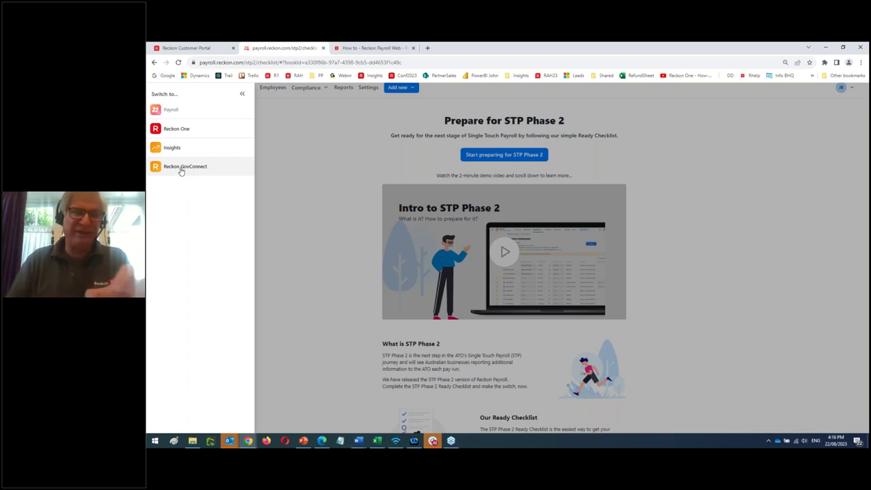
click(177, 130)
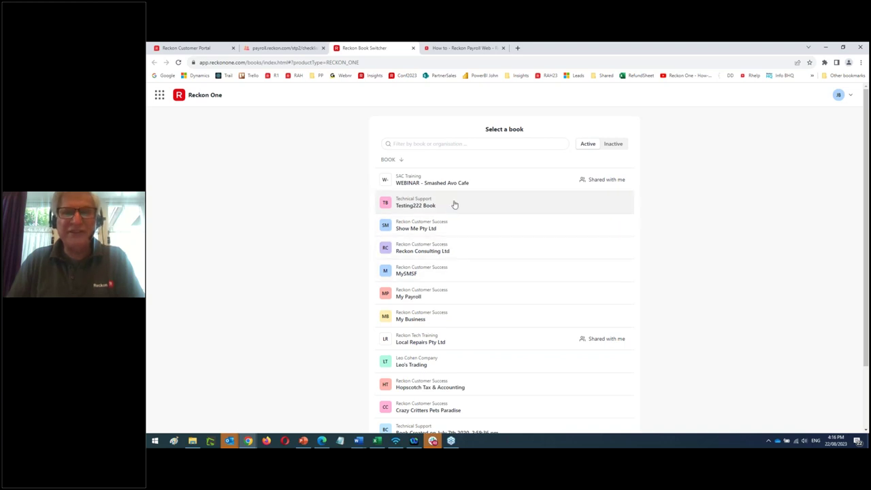
In Reckon Consulting Ltd's Users settings, change a user from Superuser to Payroll administrator and save.
click(437, 253)
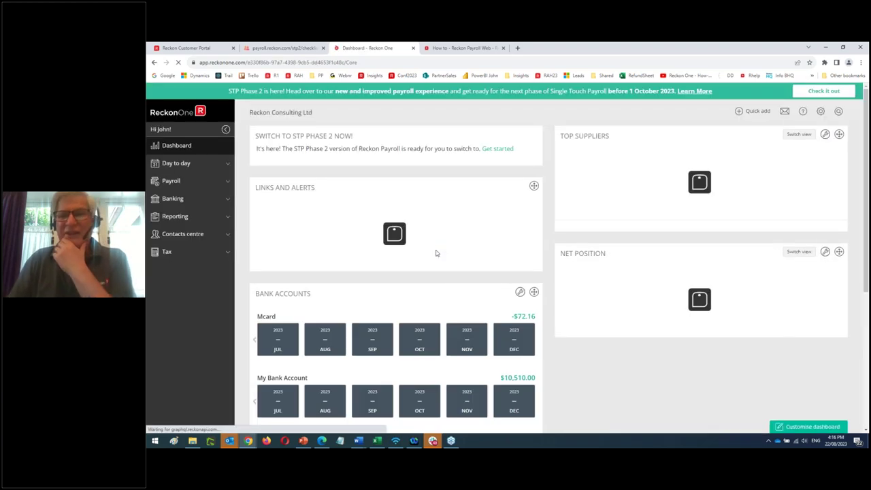
click(821, 111)
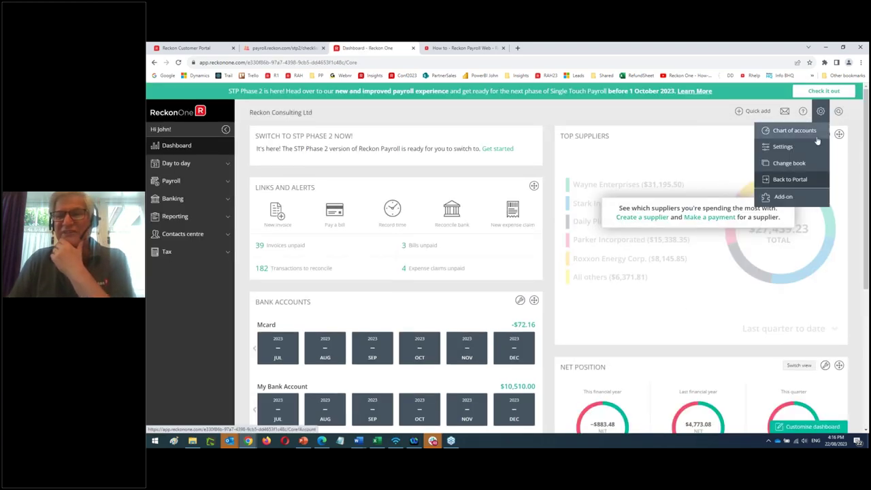
click(782, 146)
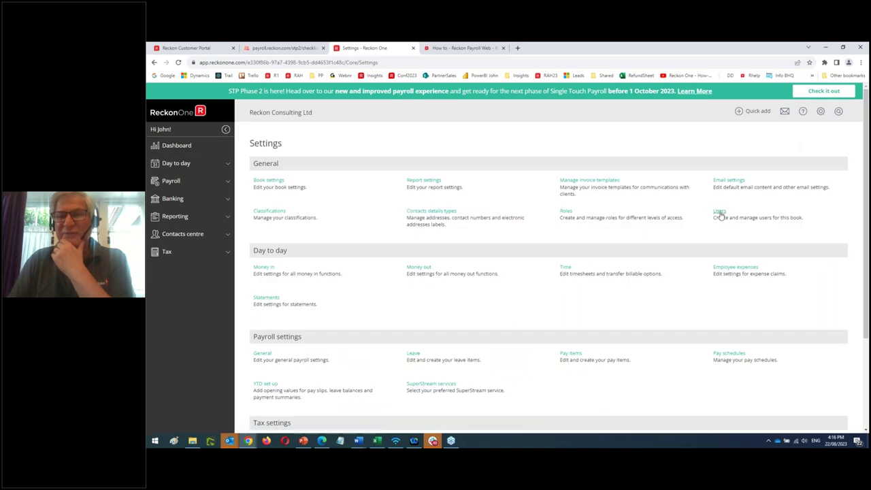
click(719, 211)
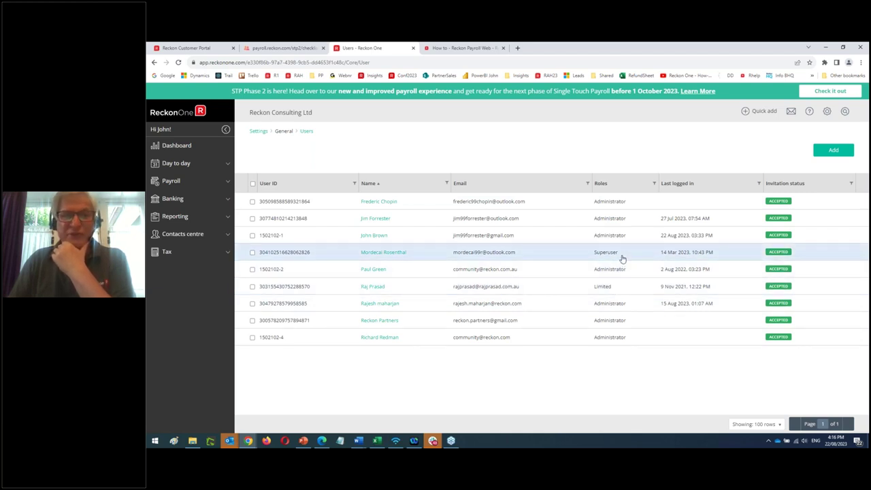
click(622, 259)
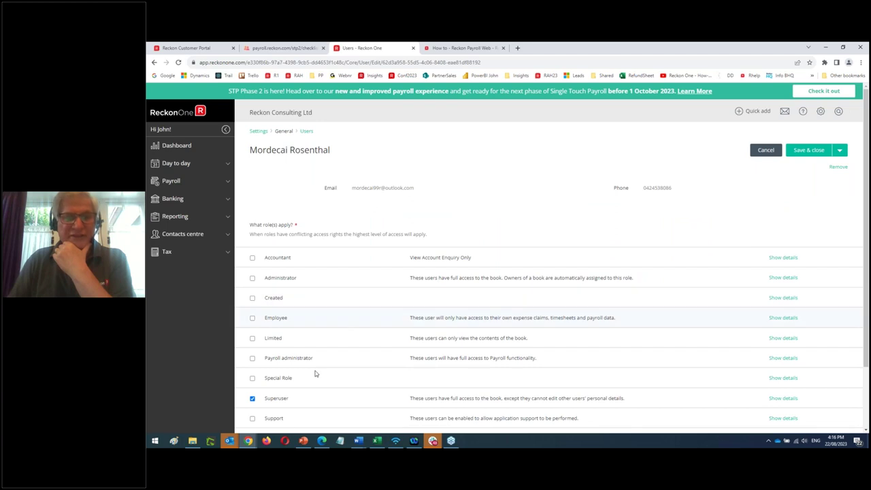
click(252, 358)
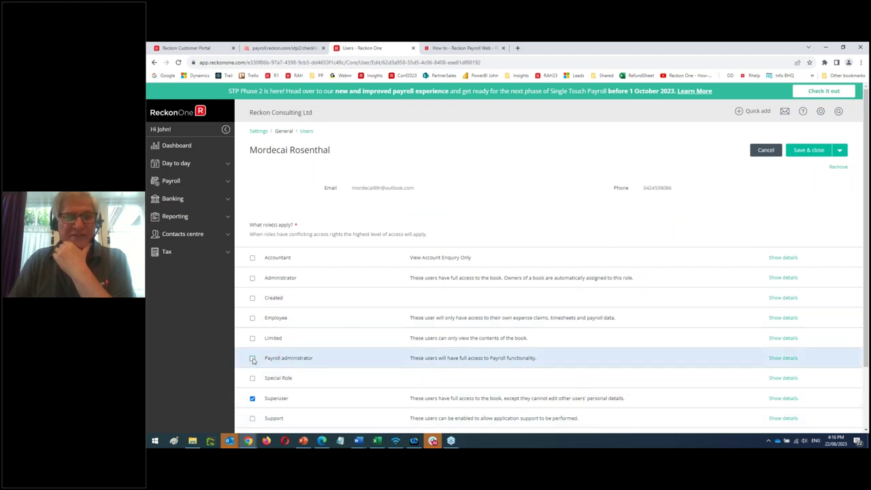
click(252, 398)
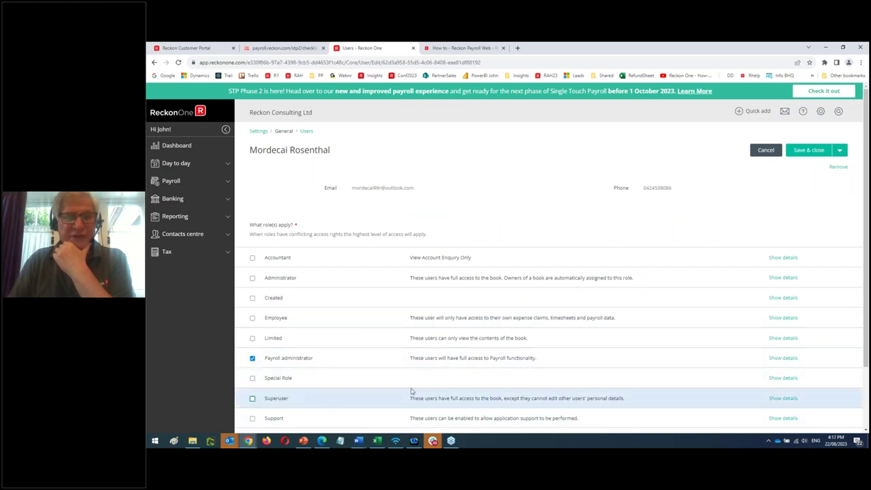
click(808, 151)
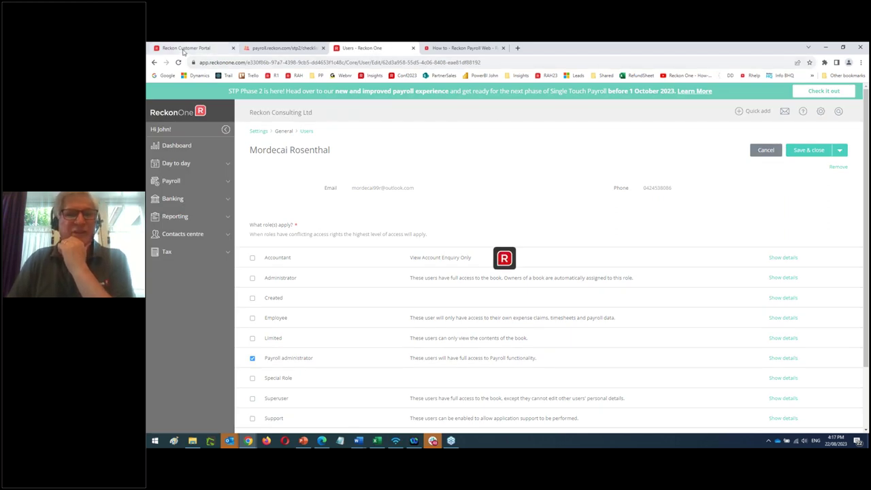
click(194, 48)
Review the portal's Staff list and a member's permission options, then return to the STP Phase 2 page.
click(179, 280)
click(178, 298)
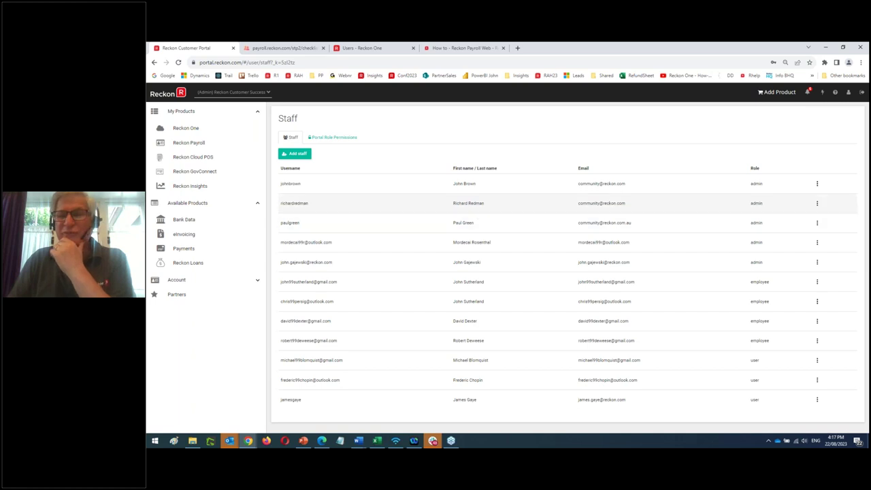
click(817, 205)
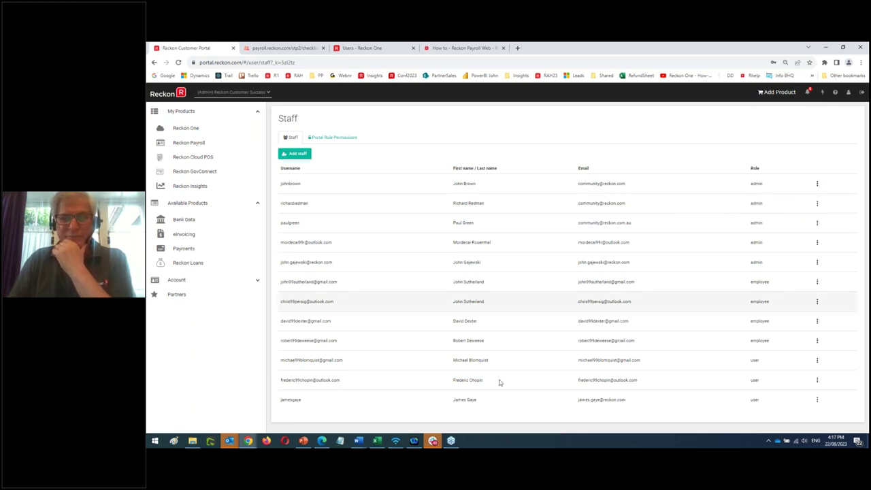
click(286, 48)
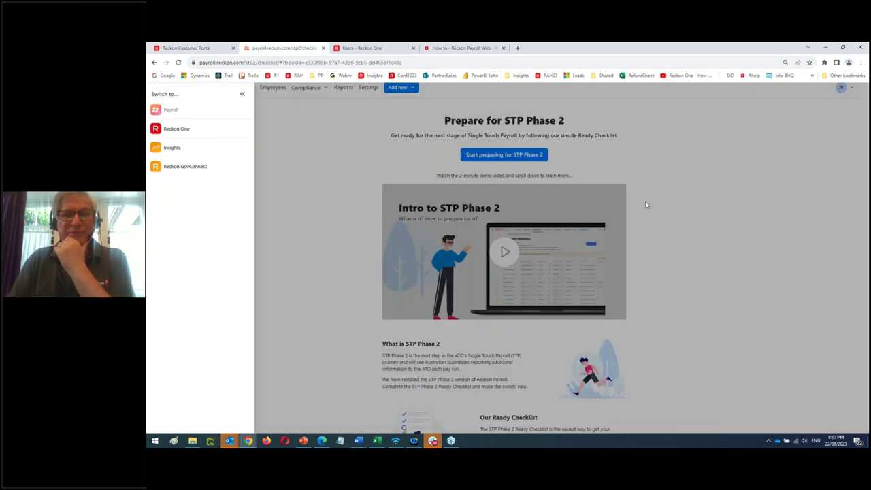
Close the Switch to panel and go to the Pay runs page.
click(699, 216)
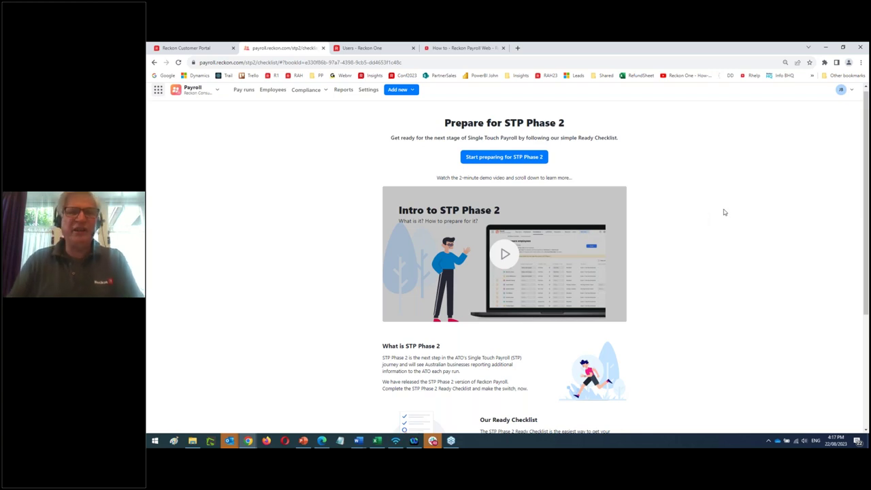
click(244, 90)
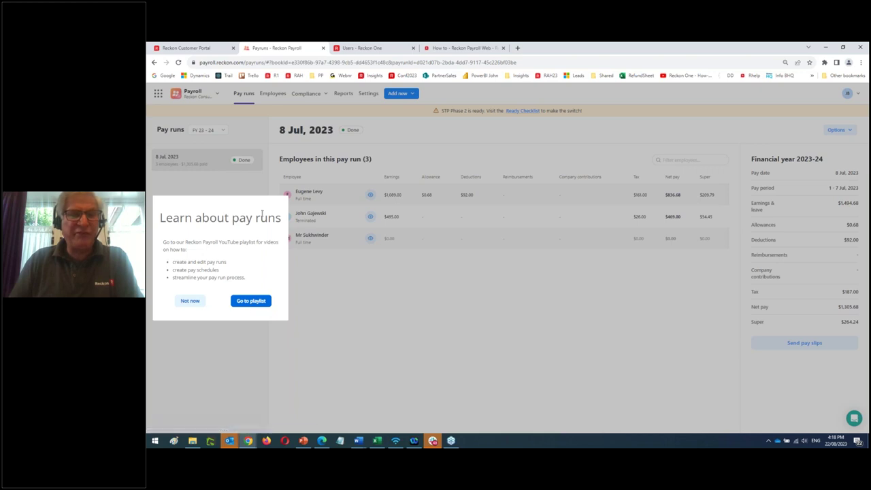
Dismiss the pay runs intro and view FY 22-23 and FY 21-22 pay runs before returning to FY 23-24.
click(189, 300)
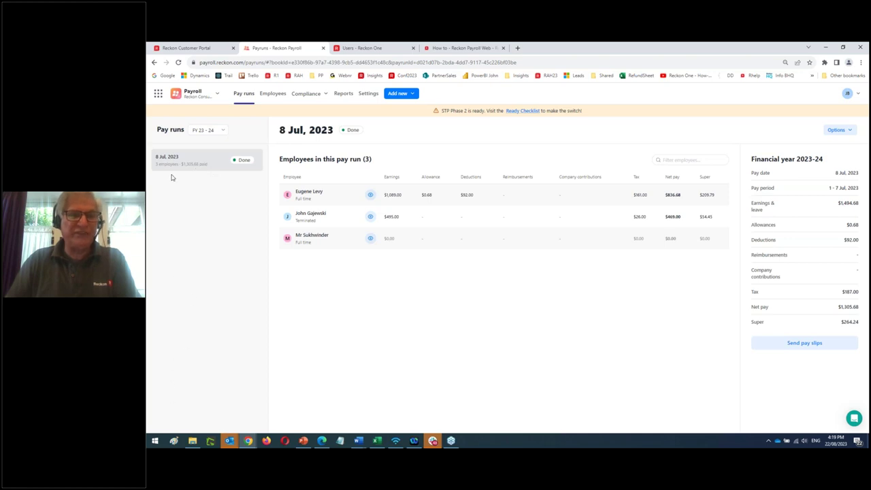
click(223, 131)
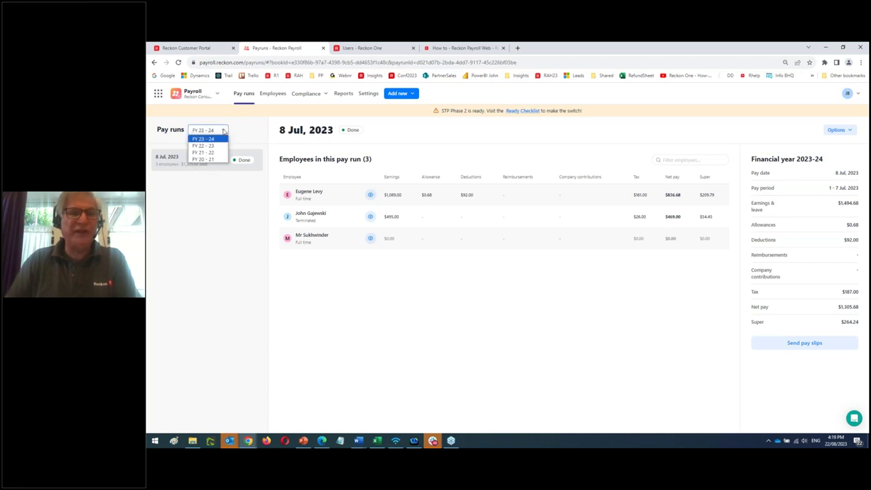
click(210, 146)
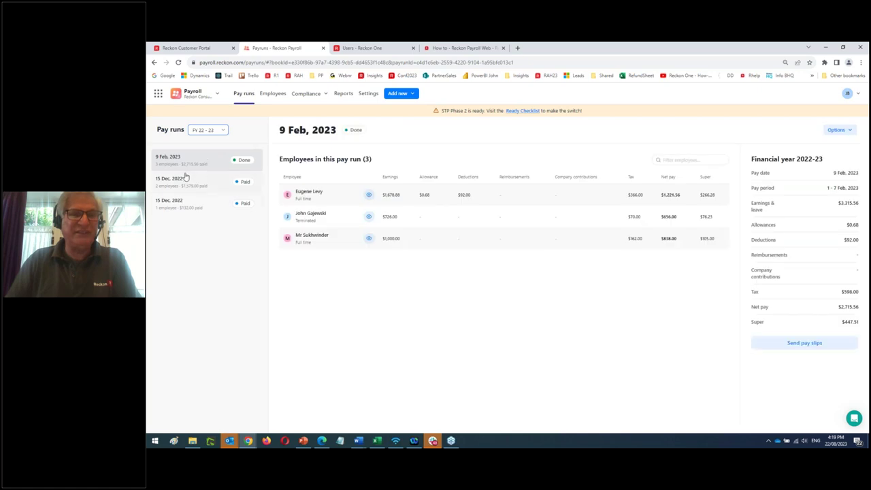
click(223, 132)
click(213, 153)
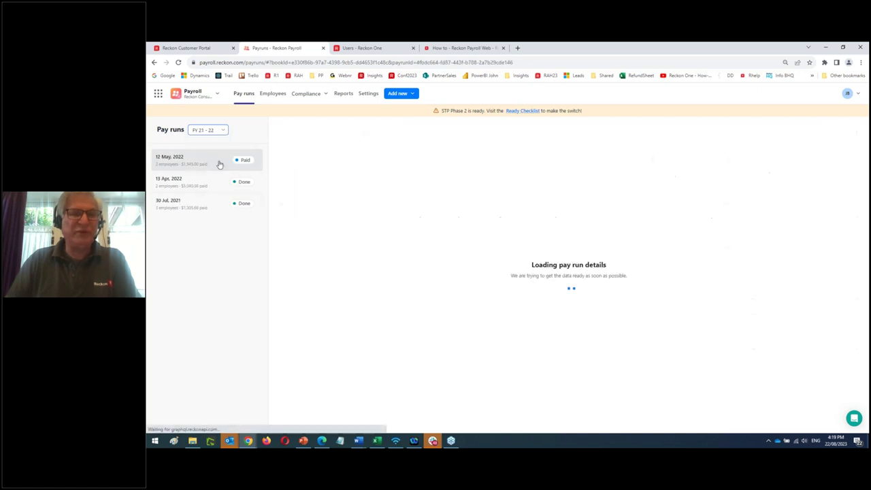
click(225, 131)
click(211, 138)
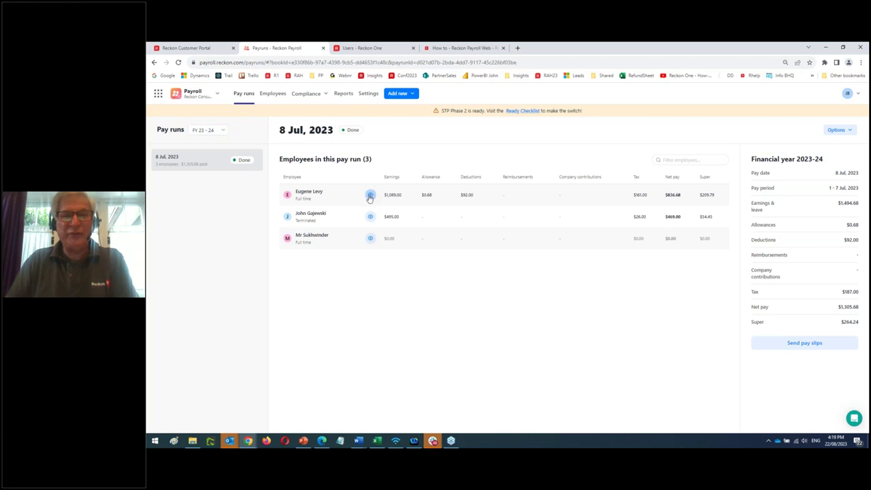
Check an employee's pay and the Options menu of the 8 Jul 2023 pay run, then open Add new.
click(370, 196)
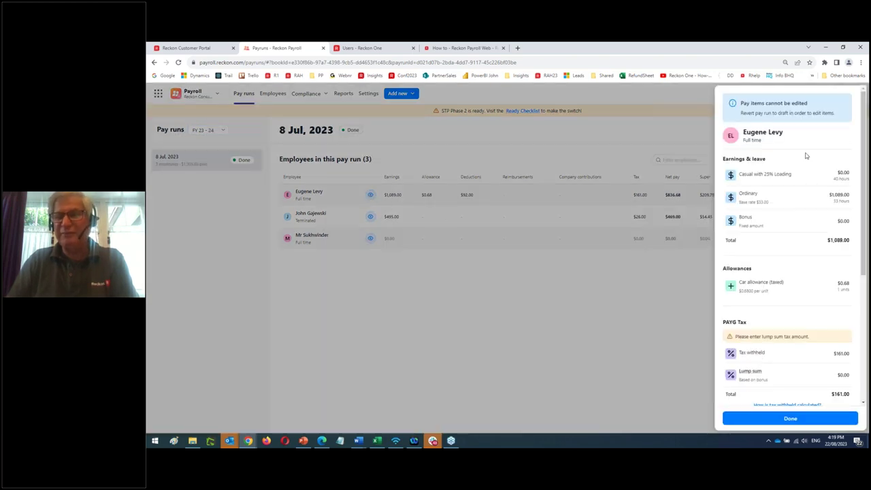
click(676, 320)
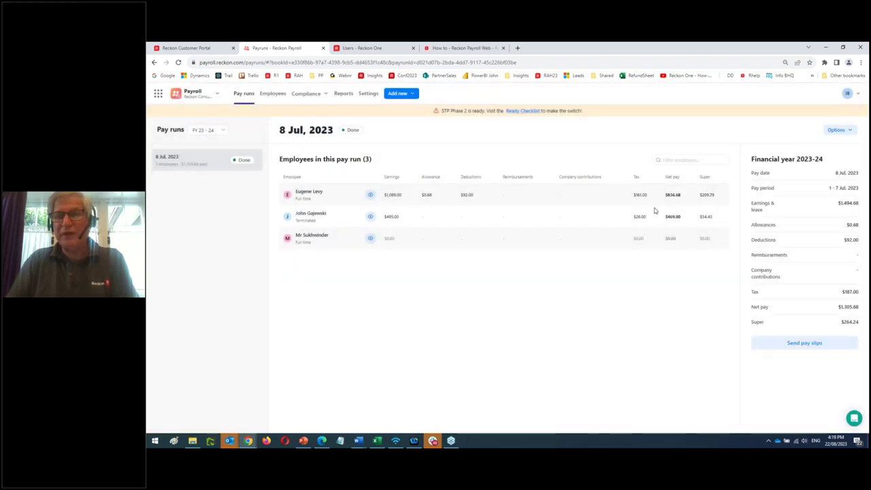
click(846, 131)
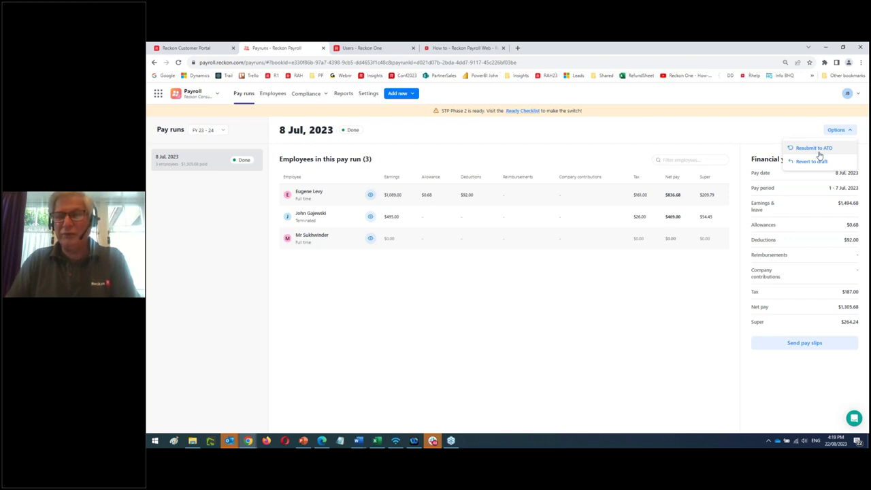
click(760, 138)
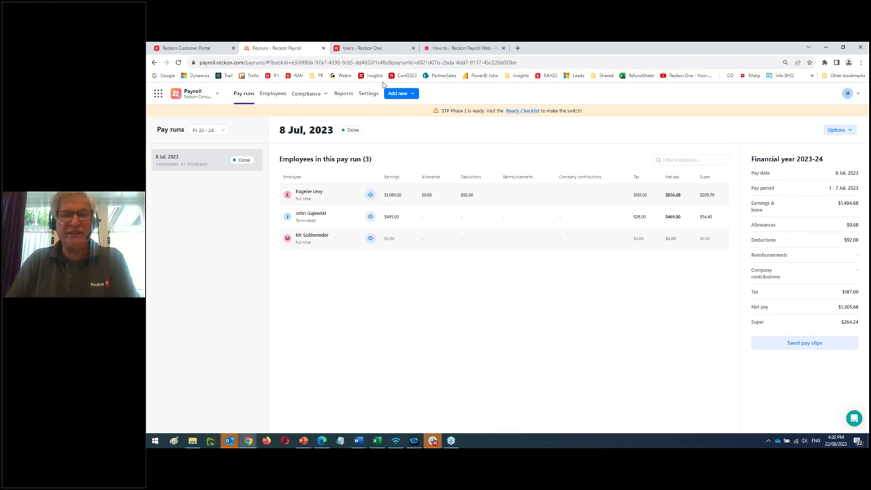
click(406, 95)
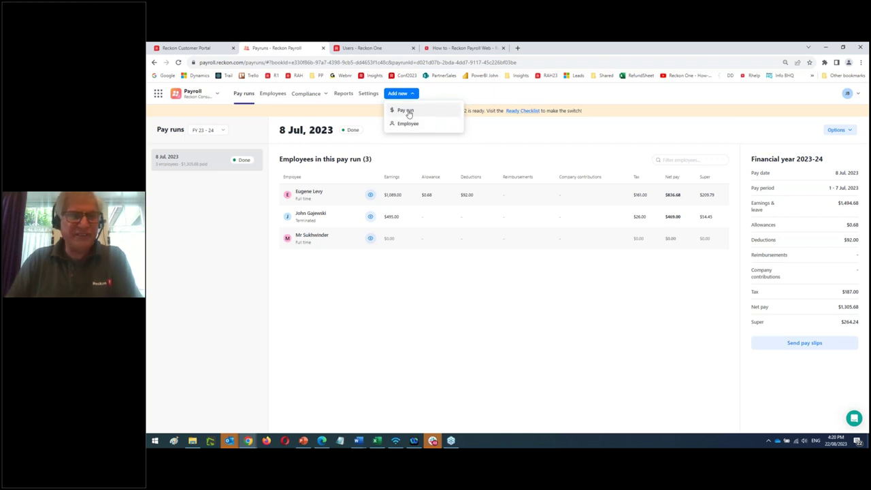
Start a Weekly pay run paid 15/07/2023 and check the two selected employees.
click(407, 111)
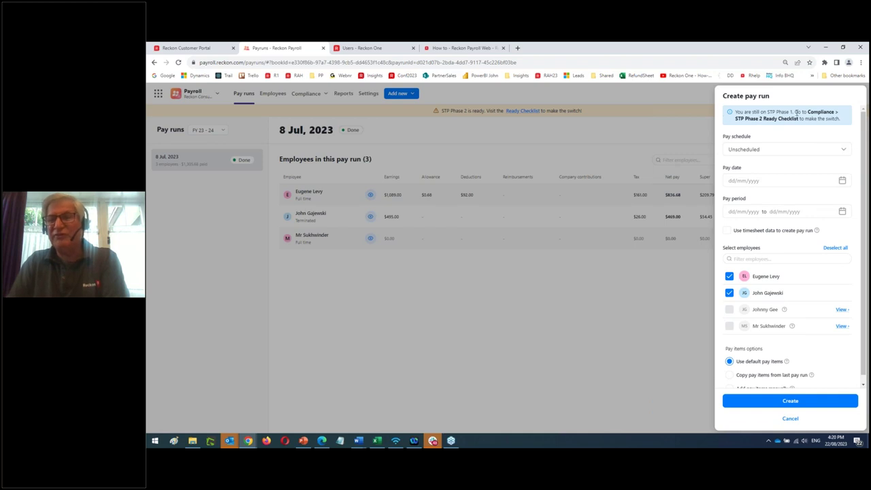
click(844, 150)
click(748, 176)
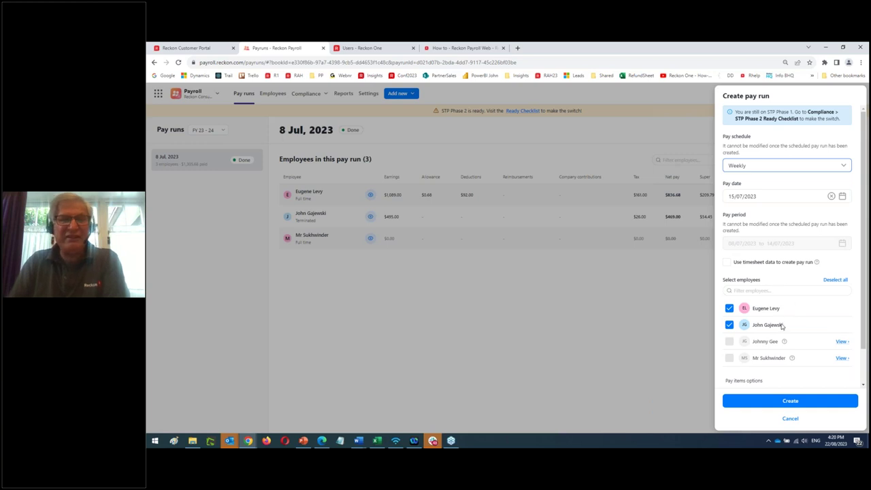
scroll(863, 299, down, 1)
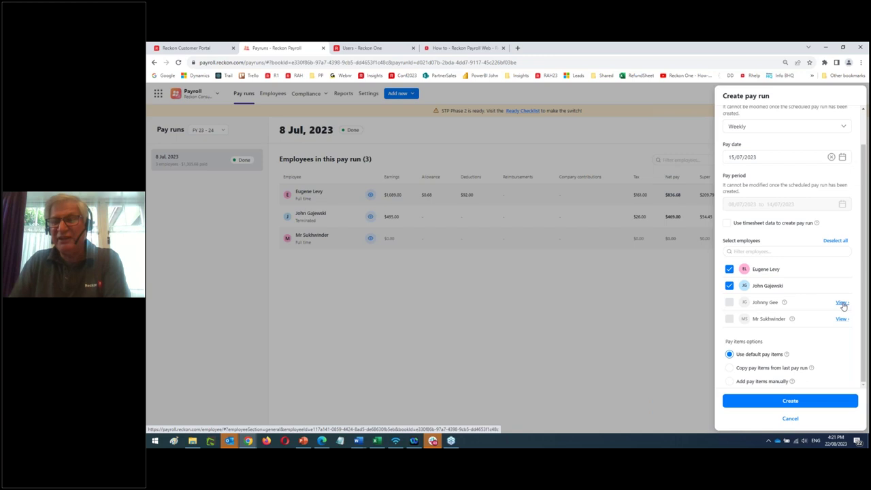
click(843, 303)
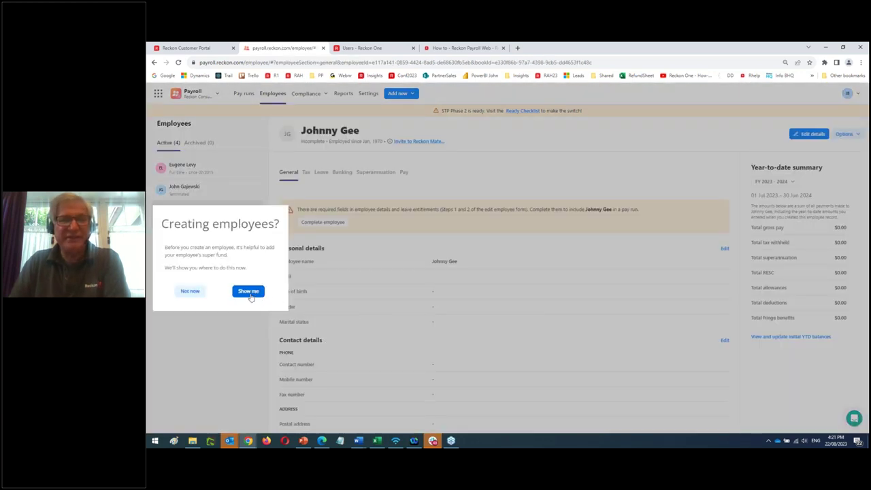
click(191, 293)
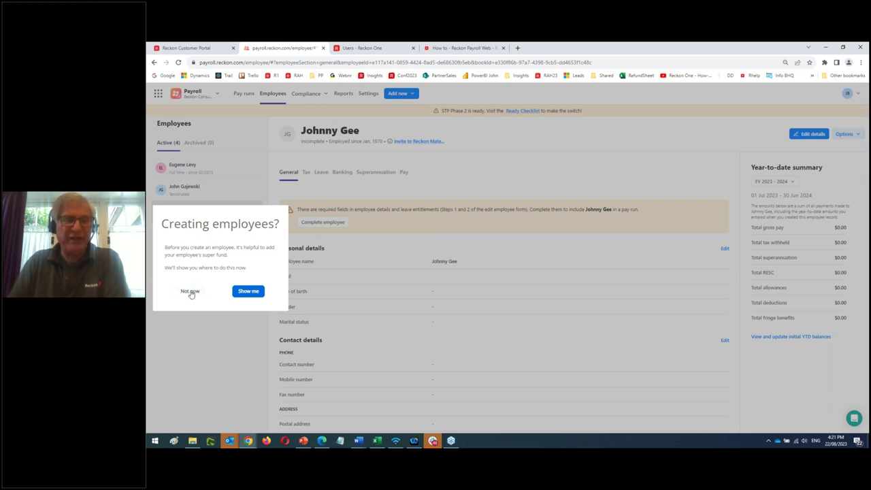
click(191, 292)
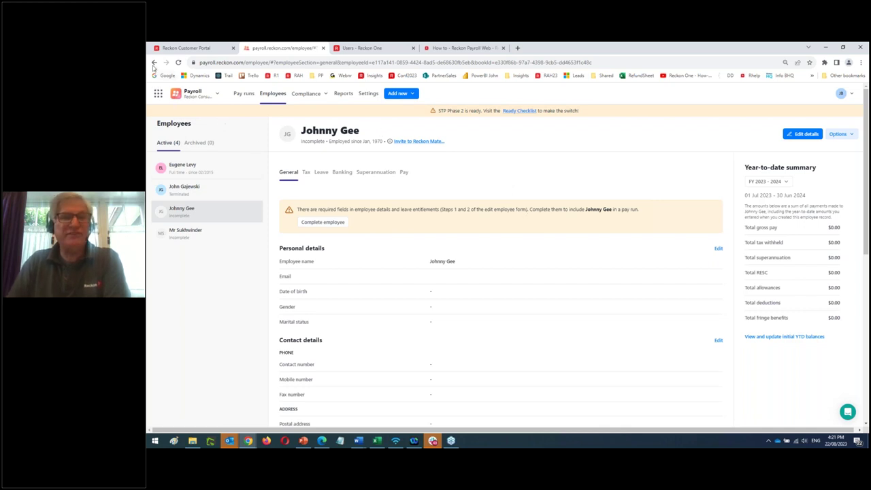
click(244, 93)
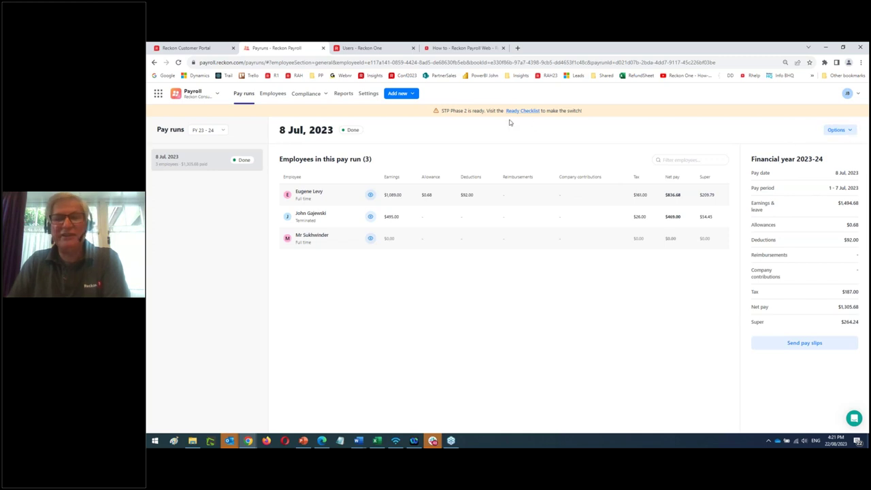
Create a Weekly draft pay run dated 15 Jul 2023 for the two ticked employees and glance at its Options.
click(411, 94)
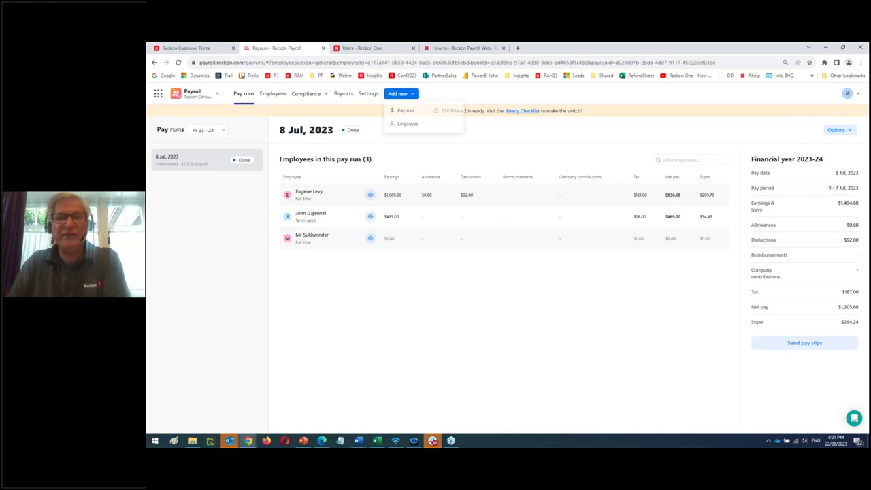
click(405, 111)
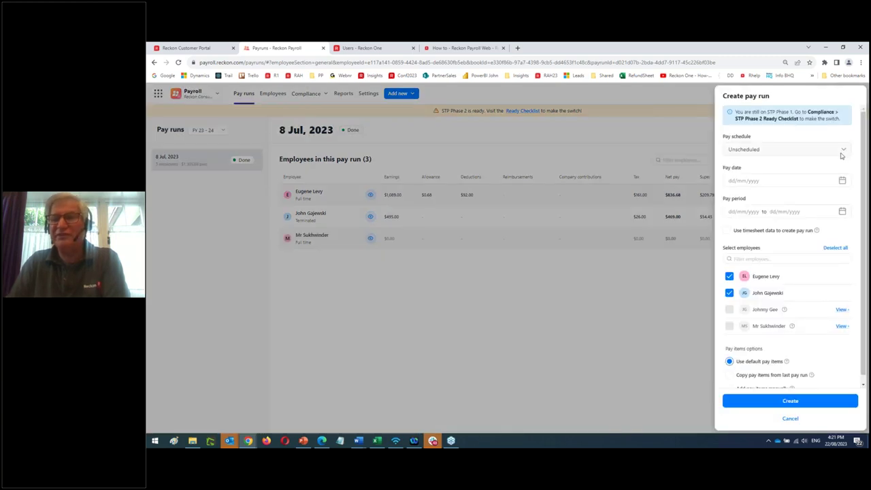
click(844, 150)
click(769, 174)
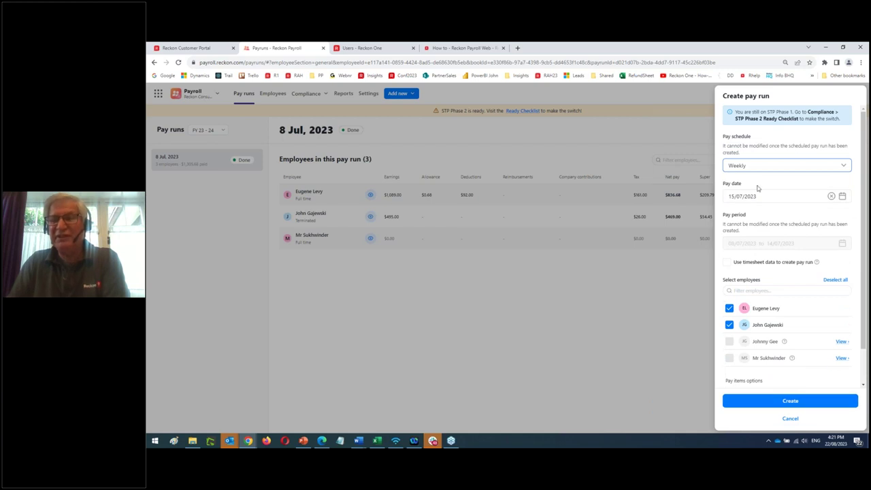
click(793, 405)
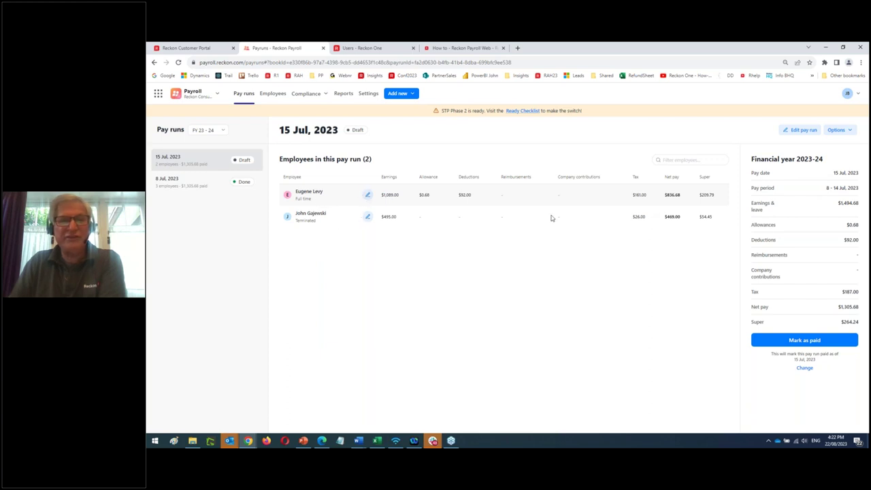
click(840, 131)
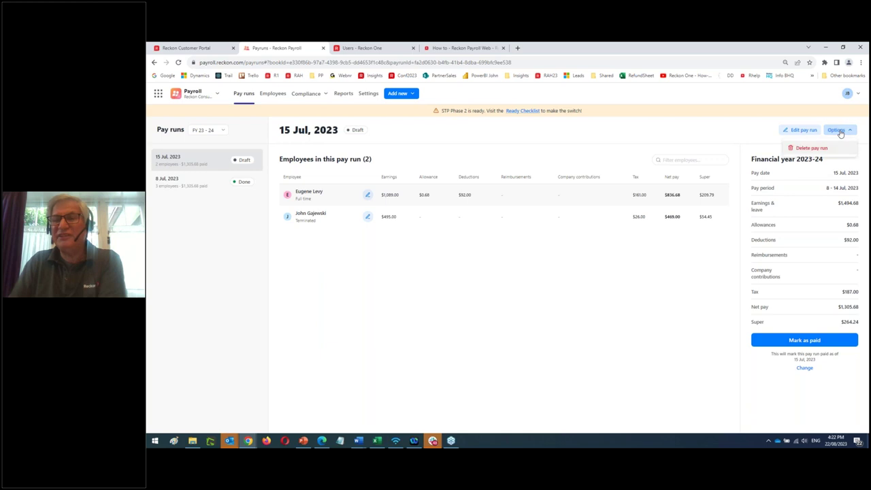
click(725, 135)
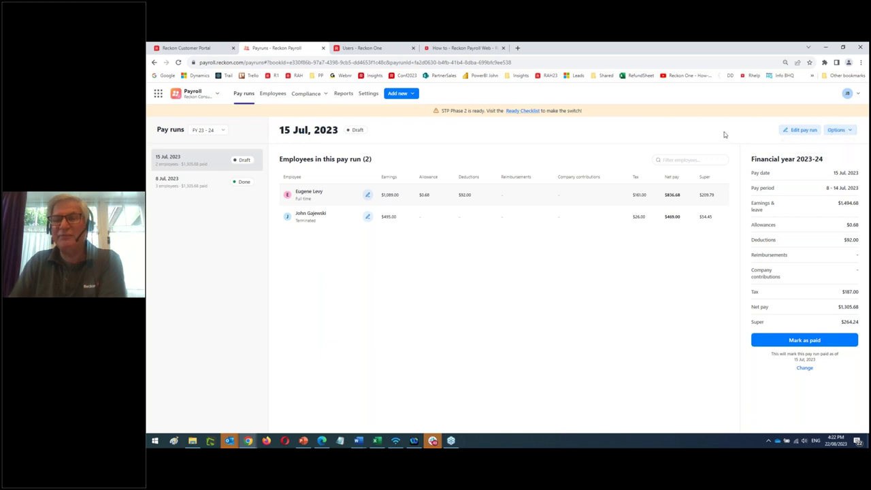
click(802, 131)
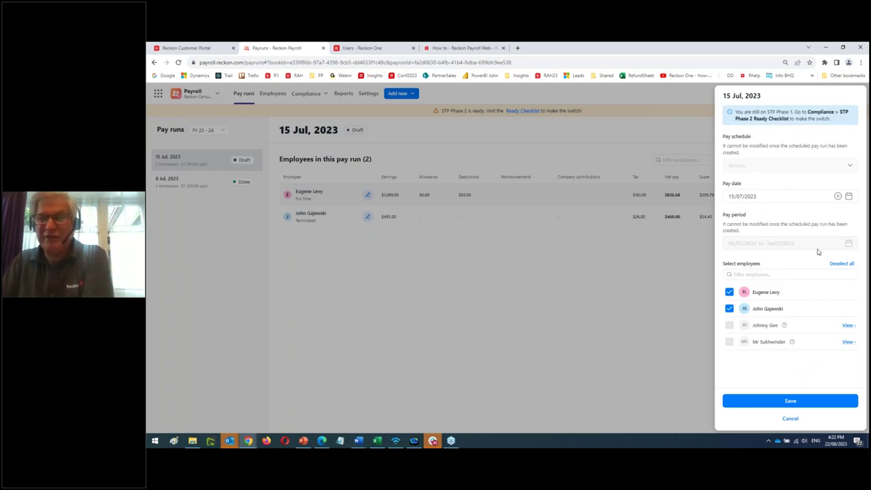
click(790, 418)
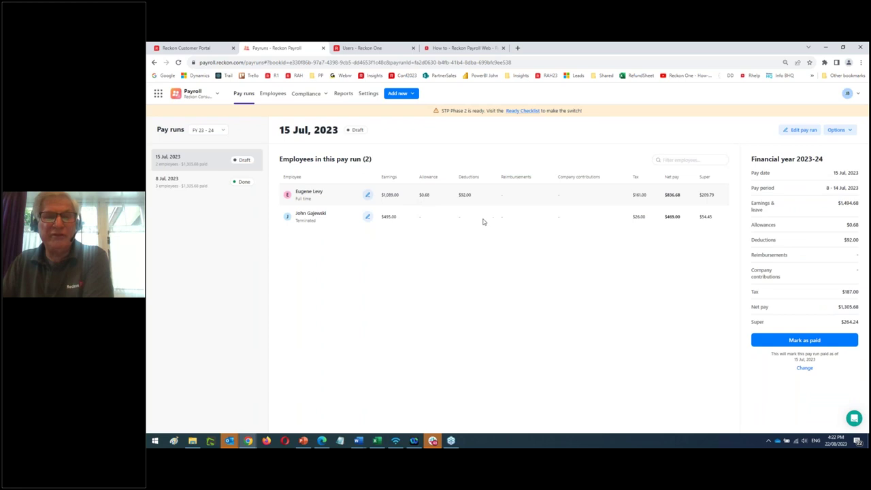
Open the first employee's pay details and their Car allowance (taxed) item at $0.68.
click(368, 195)
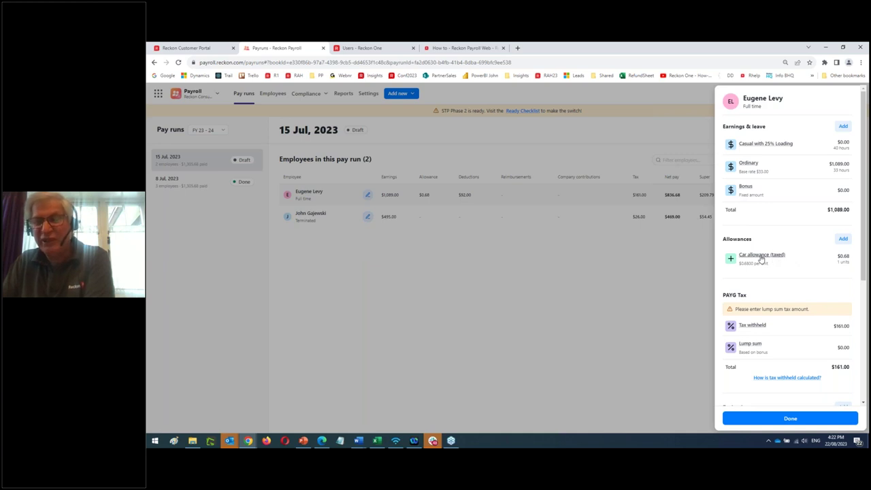
click(762, 257)
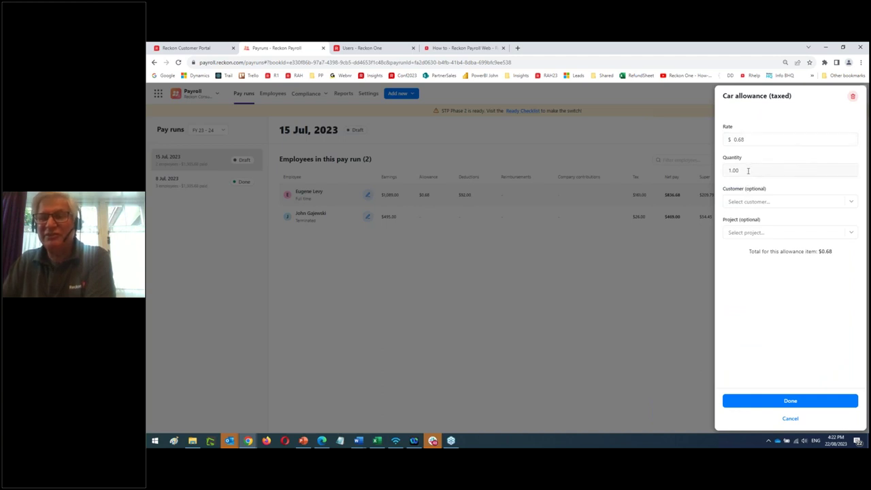
Change the taxed car allowance quantity from 1.00 to 155, totalling $105.40, and save.
click(748, 171)
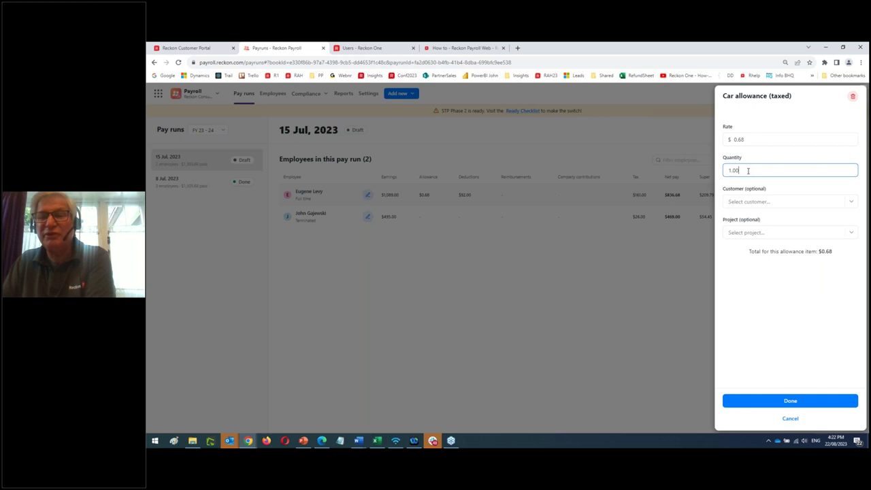
drag(745, 171, 701, 172)
text(155)
click(806, 157)
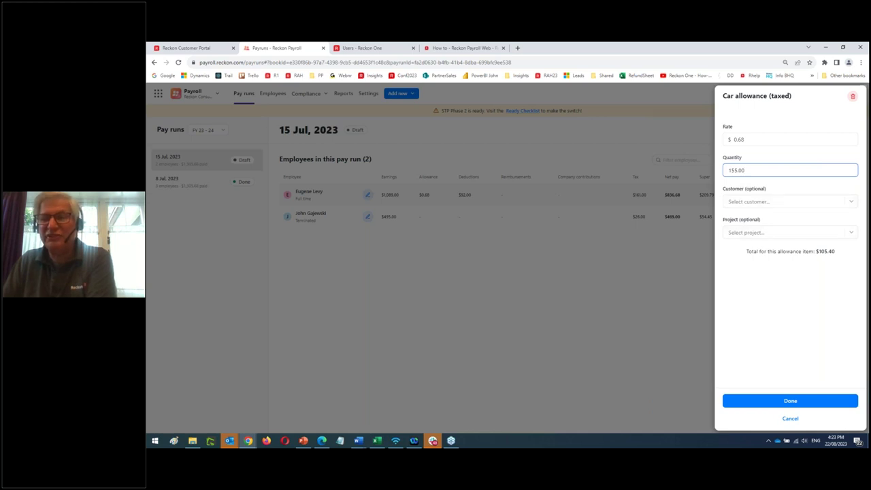
click(851, 235)
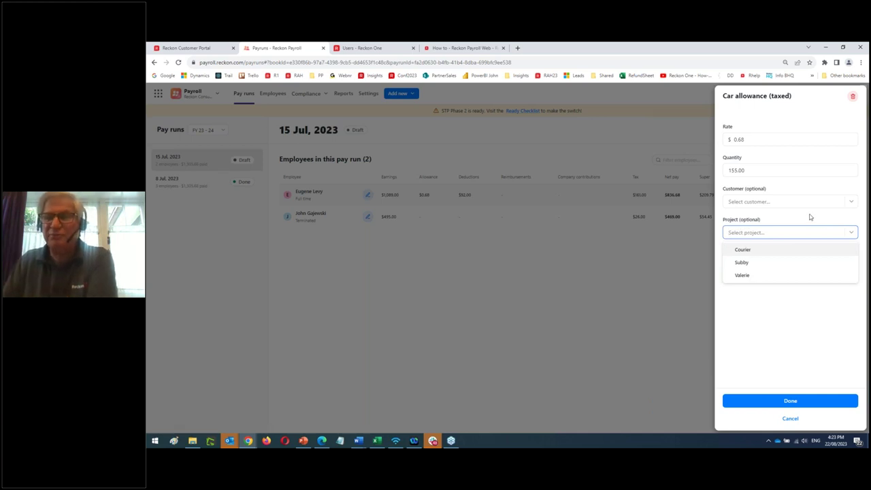
click(803, 311)
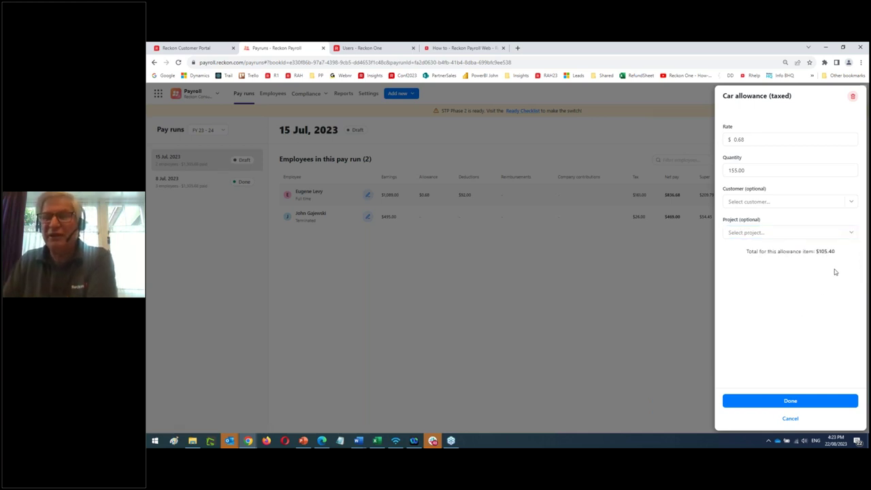
click(791, 401)
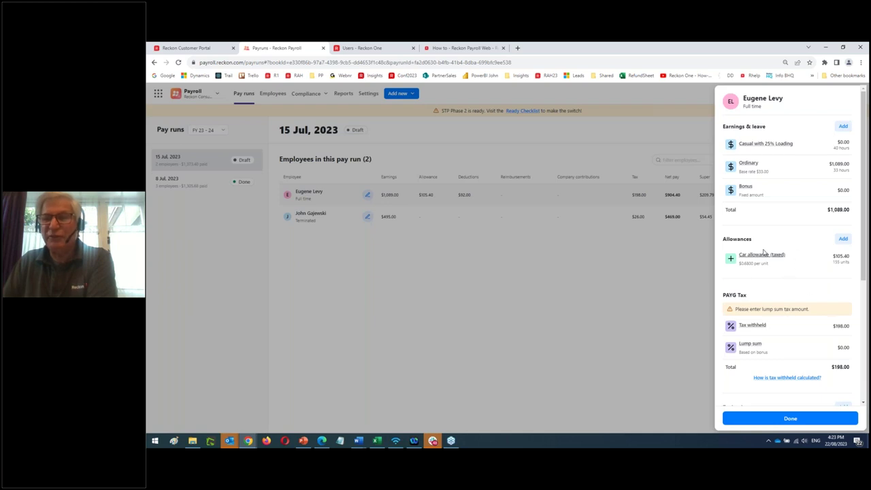
Add a Meal allowance at a rate of 20.00 alongside the existing car allowance.
click(844, 238)
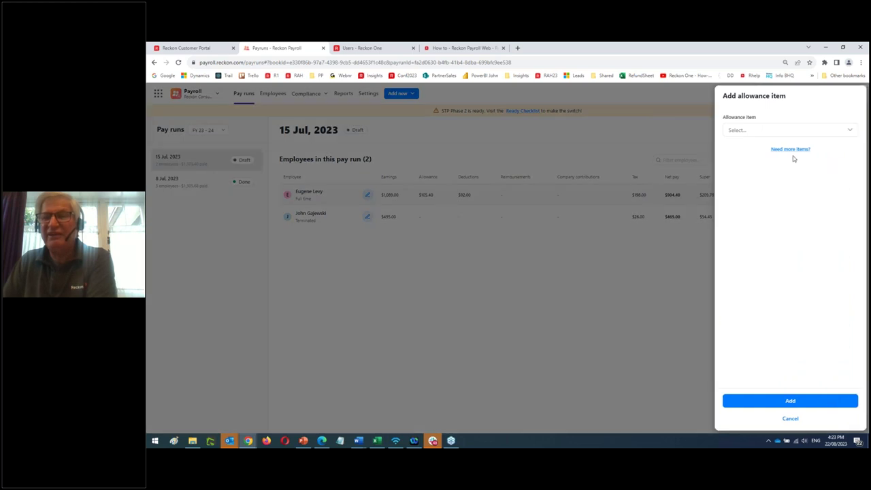
click(856, 135)
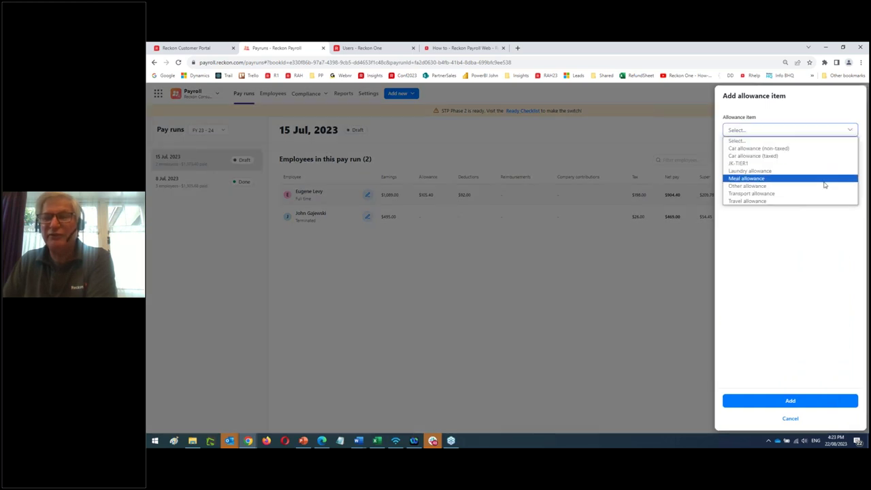
click(752, 179)
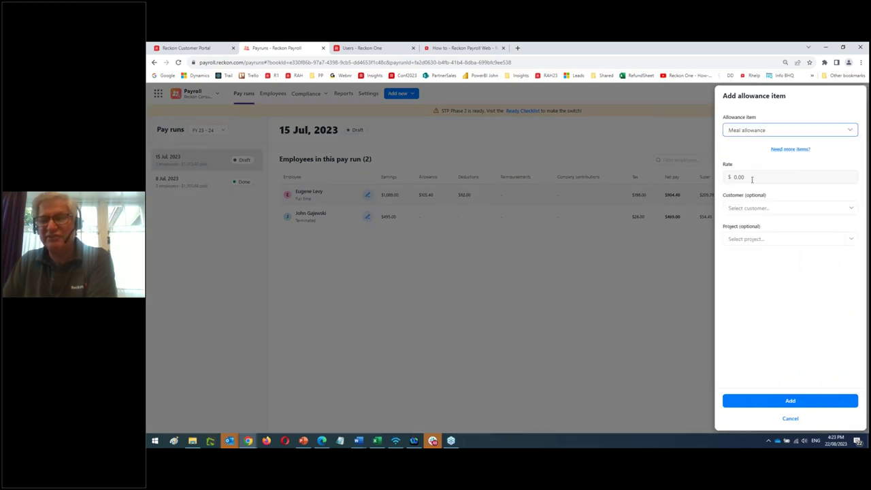
click(743, 177)
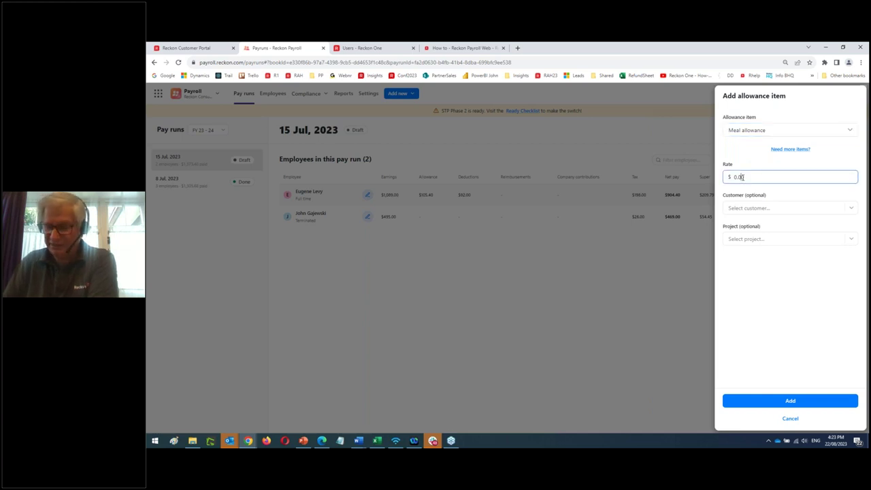
double_click(742, 177)
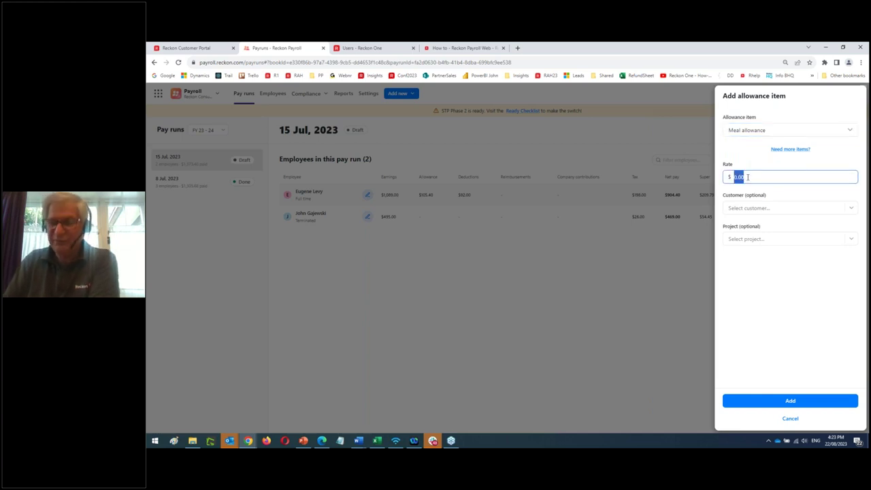
text(20.00)
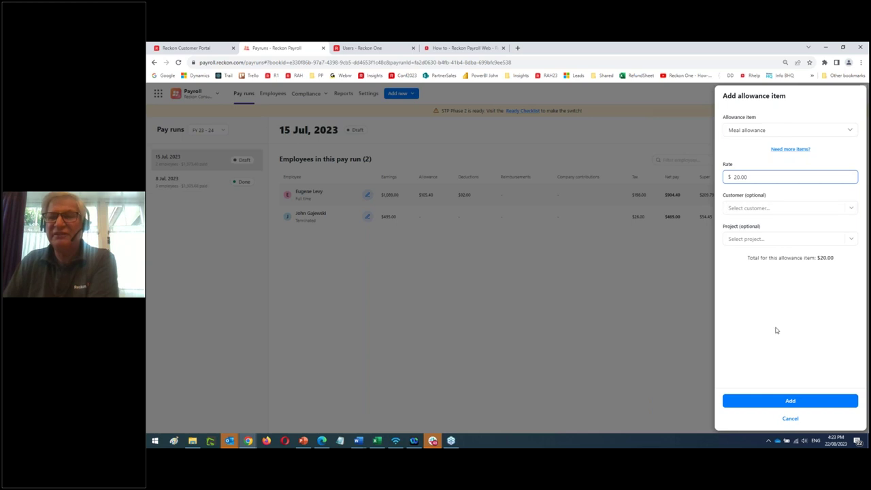
click(791, 401)
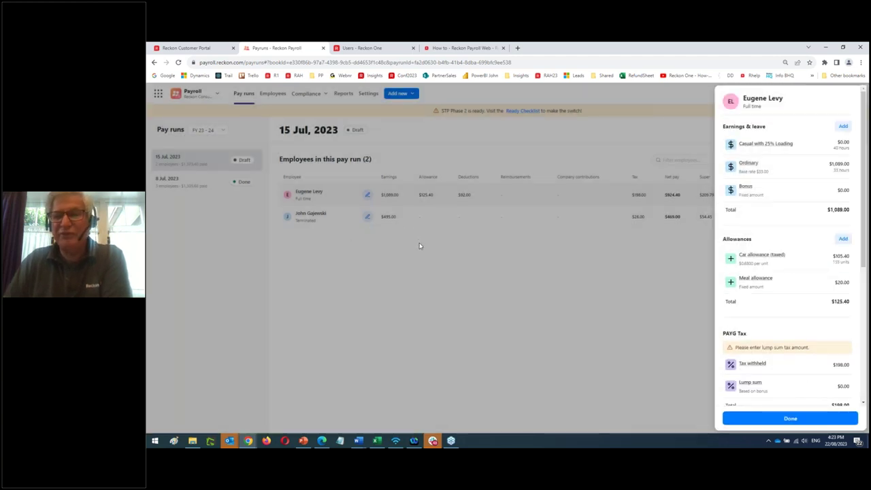
click(791, 419)
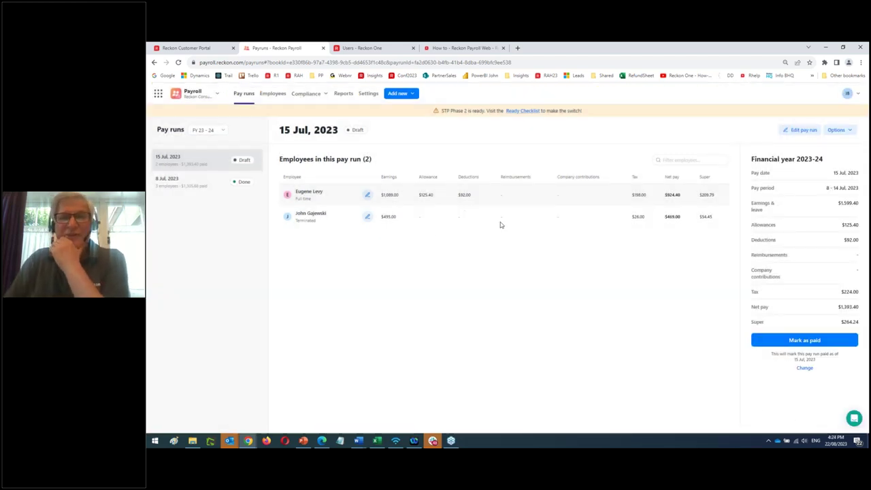
Mark the 15 Jul 2023 pay run Paid and bring up pay slips for both employees.
click(809, 341)
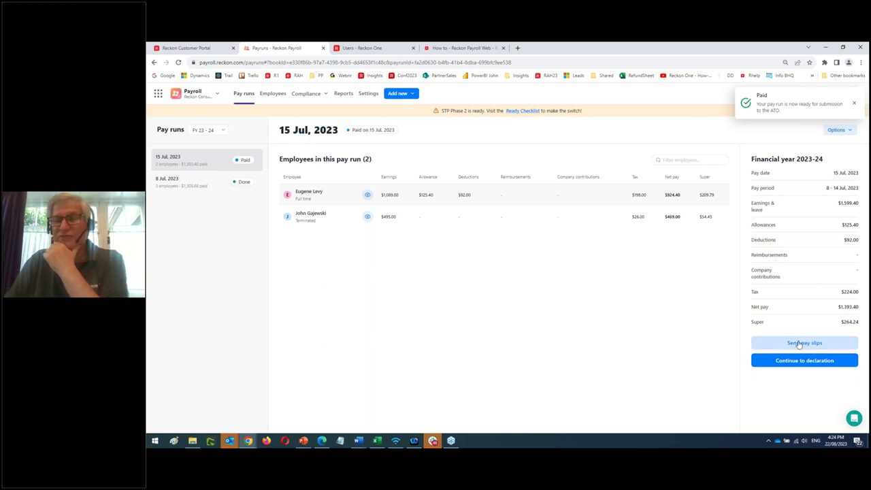
click(800, 343)
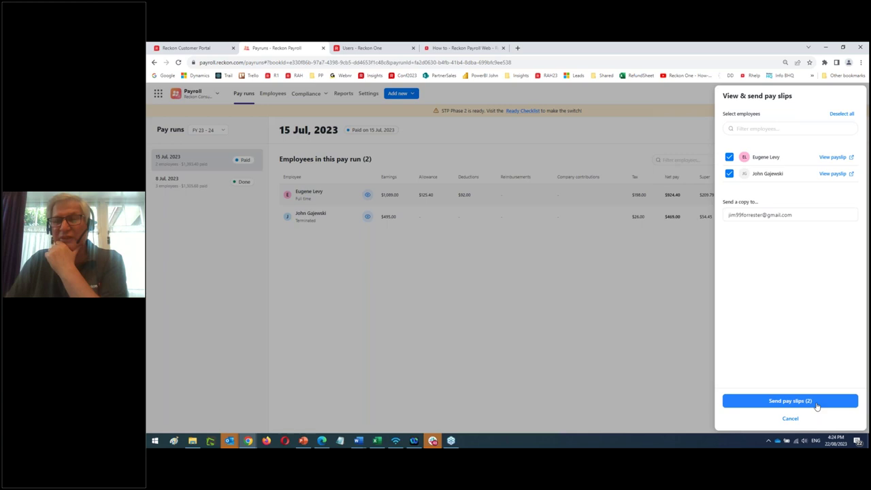
Preview the first employee's pay slip (net pay $924.40), then cancel without sending.
click(835, 157)
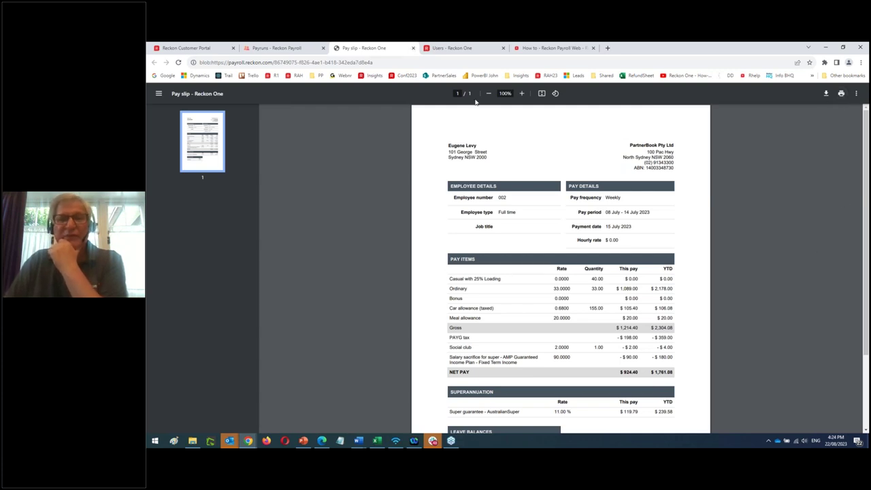
click(413, 48)
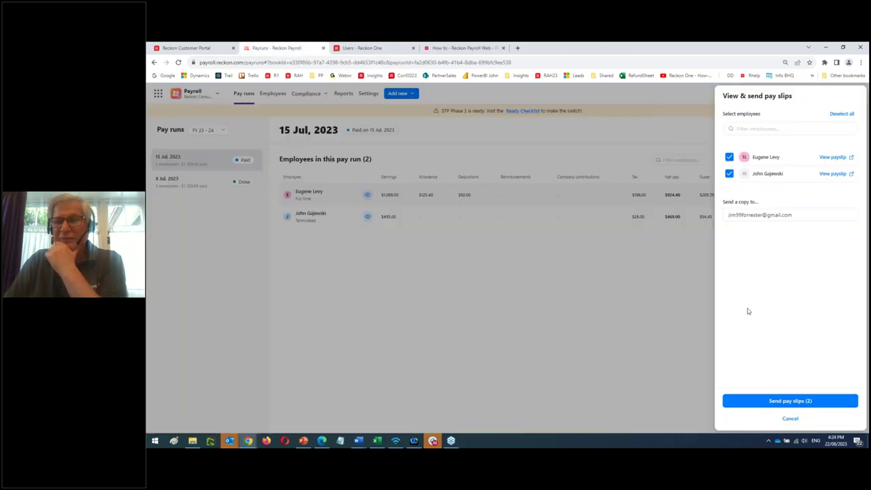
click(790, 419)
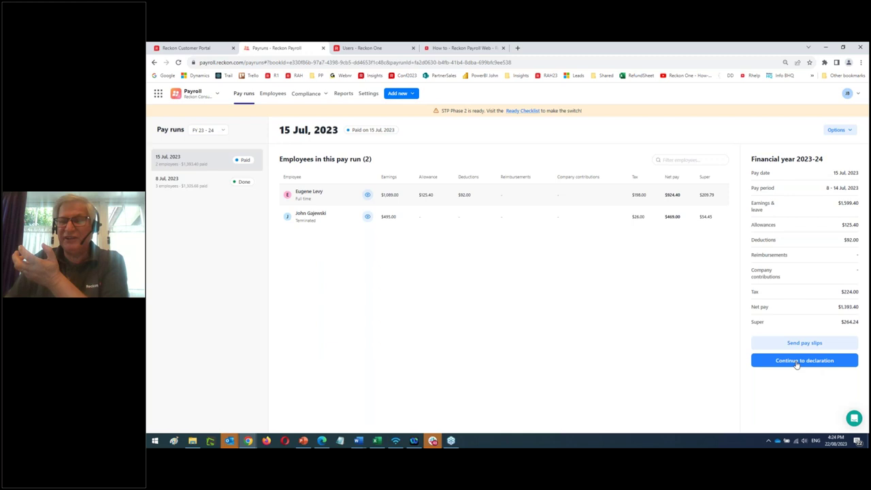
Enter the declarant's name, accept the declaration and submit the 15 Jul 2023 pay run to the ATO.
click(805, 360)
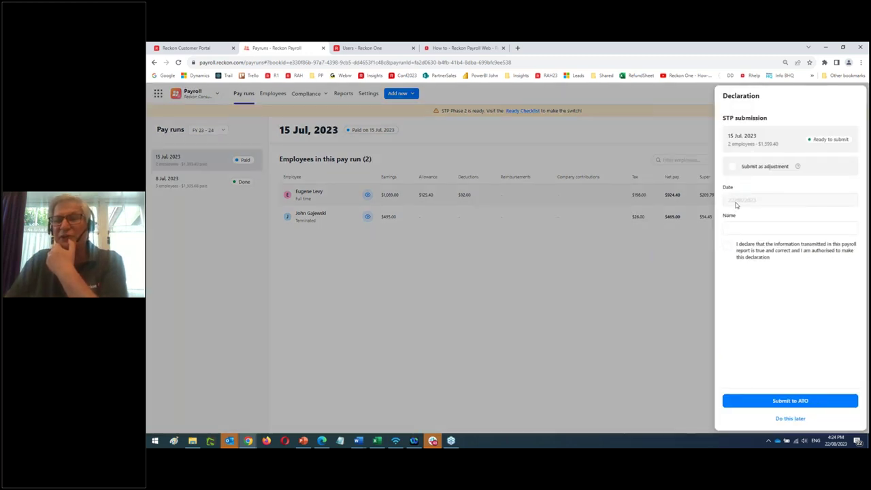
click(731, 231)
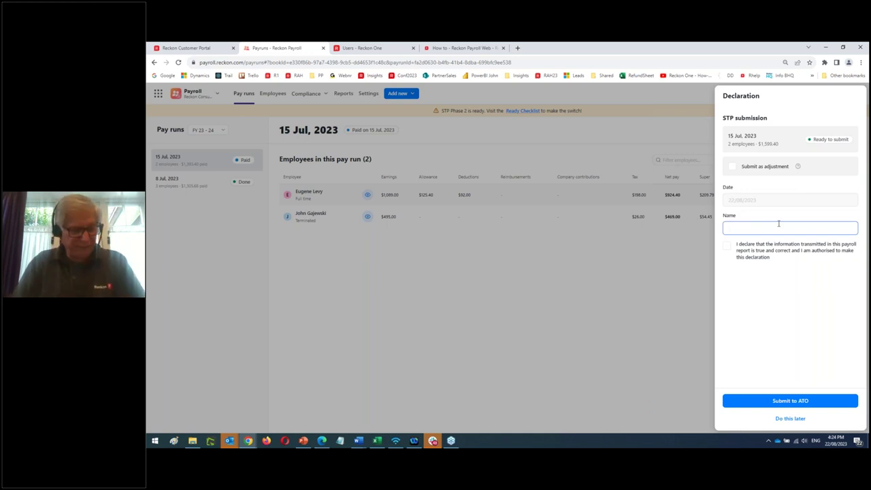
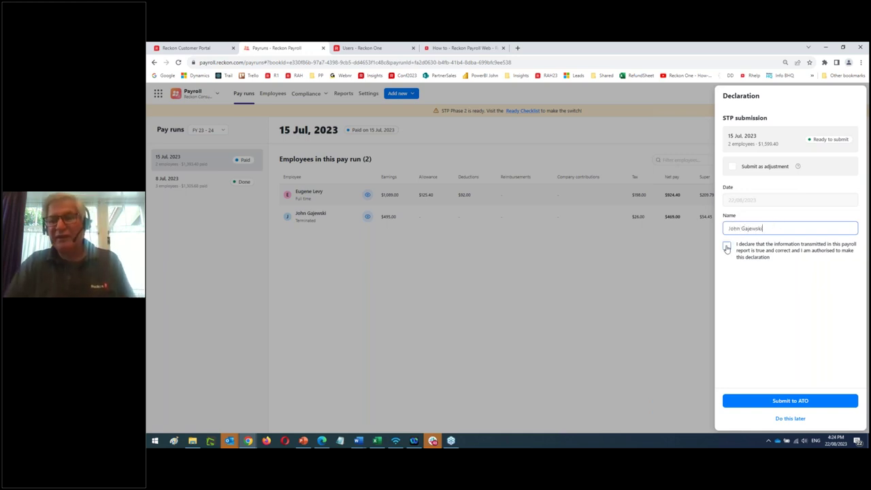
click(727, 246)
click(787, 402)
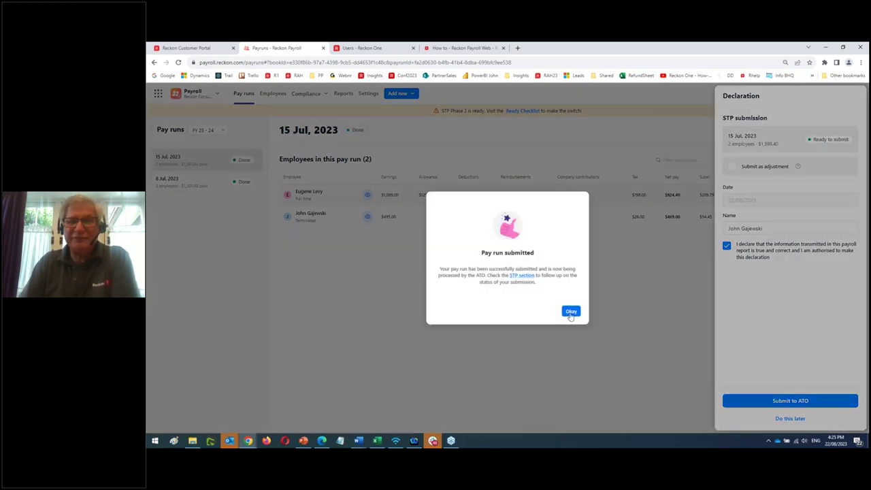
click(571, 312)
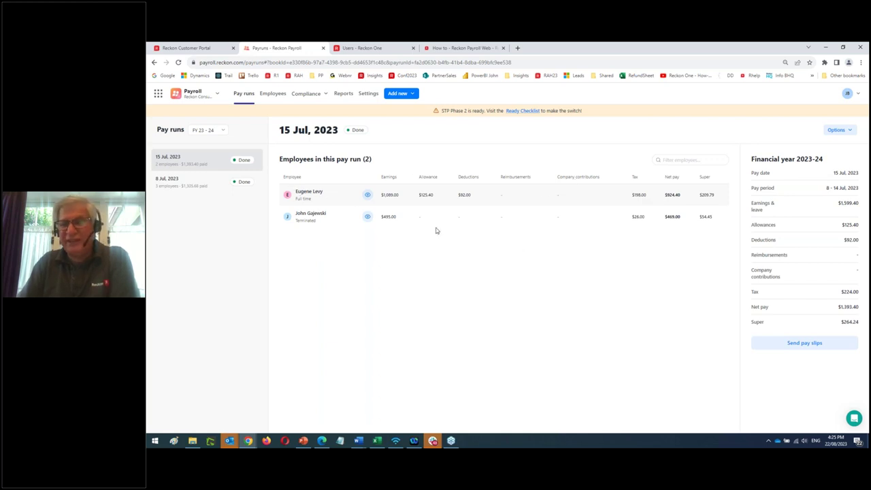
click(307, 96)
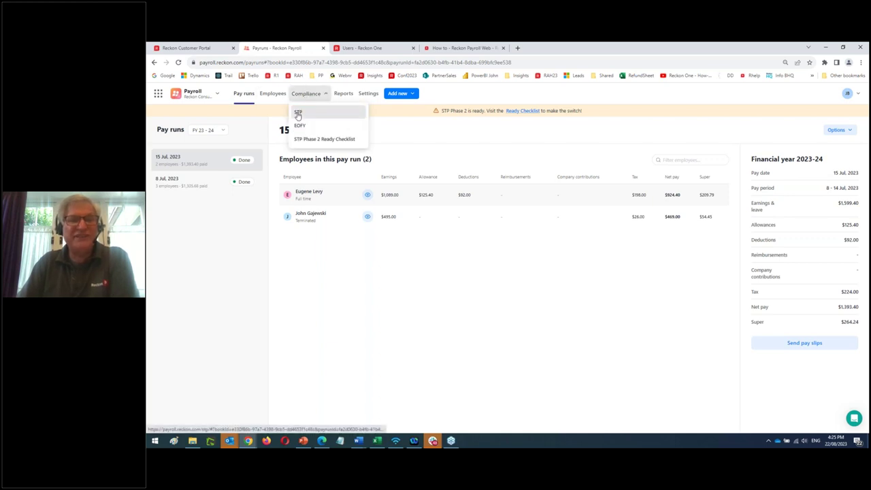
click(298, 114)
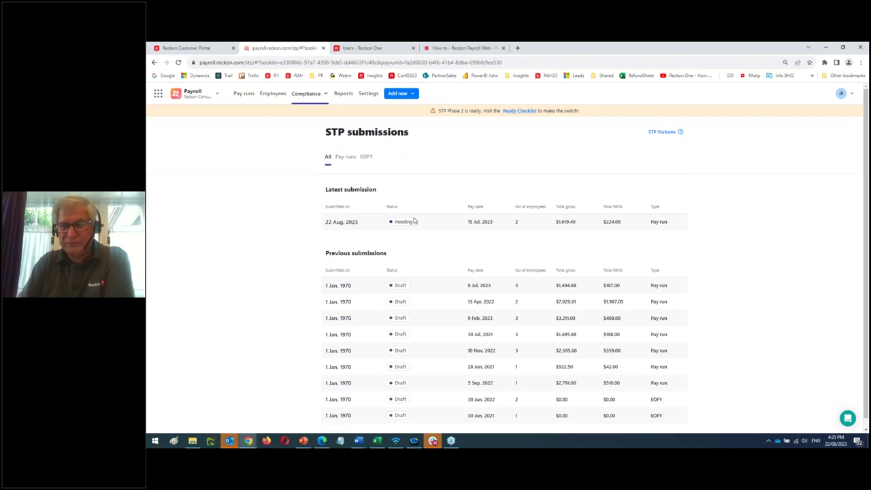
click(243, 94)
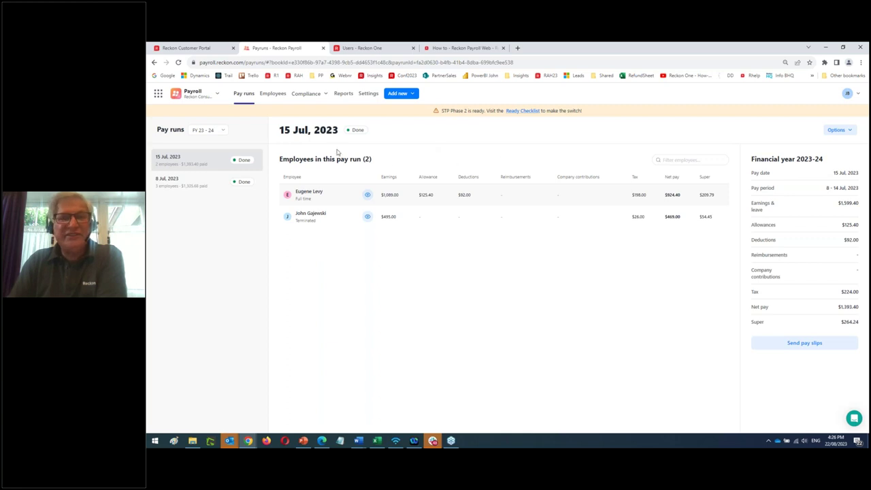
Select the terminated employee, view their FY 2022 - 2023 YTD totals, and start editing details.
click(272, 95)
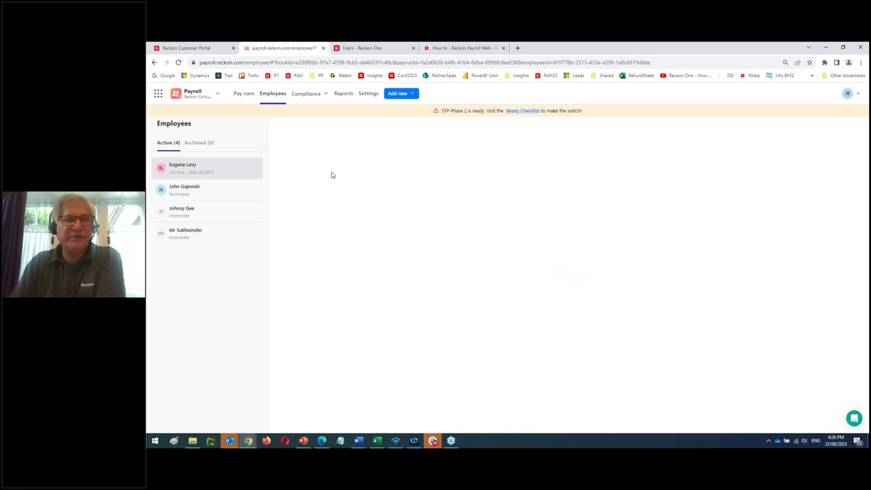
click(184, 192)
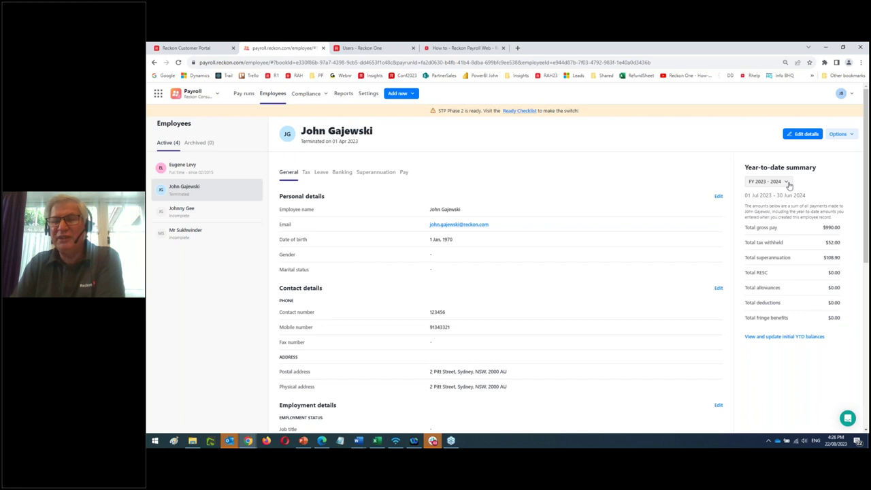
click(788, 185)
click(773, 212)
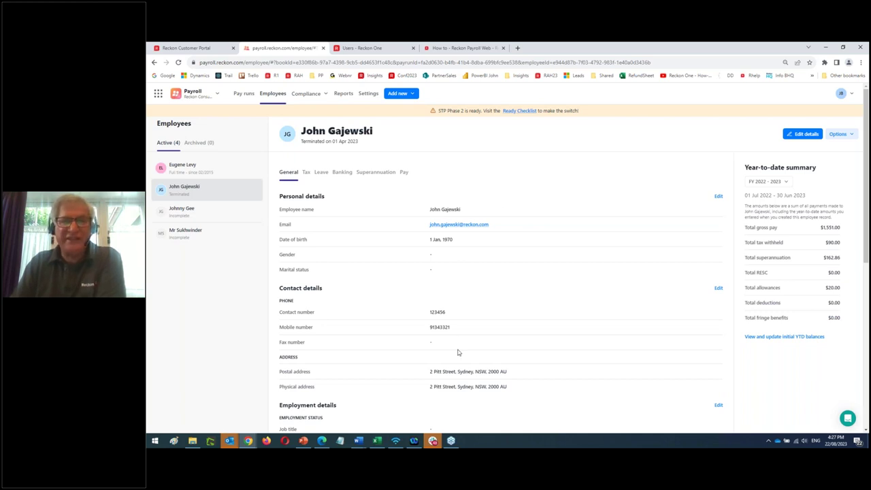
click(804, 135)
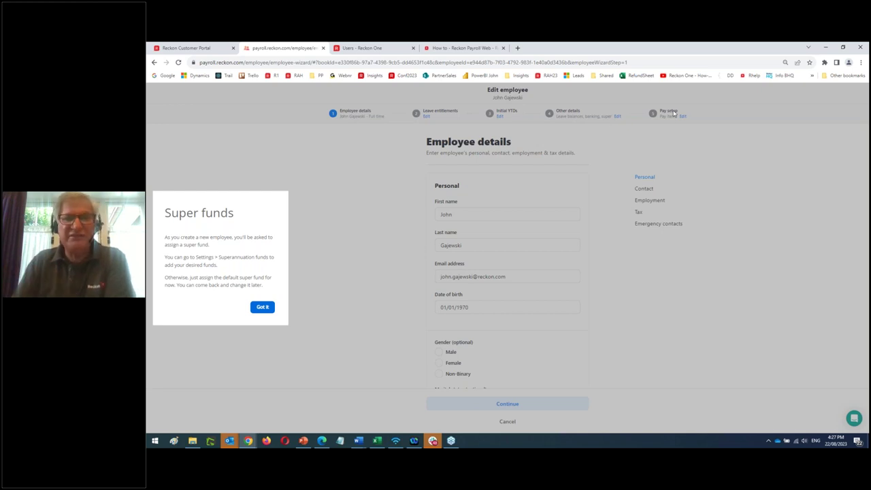
Dismiss the Super funds tip and continue from Employee details to Leave entitlements.
click(263, 307)
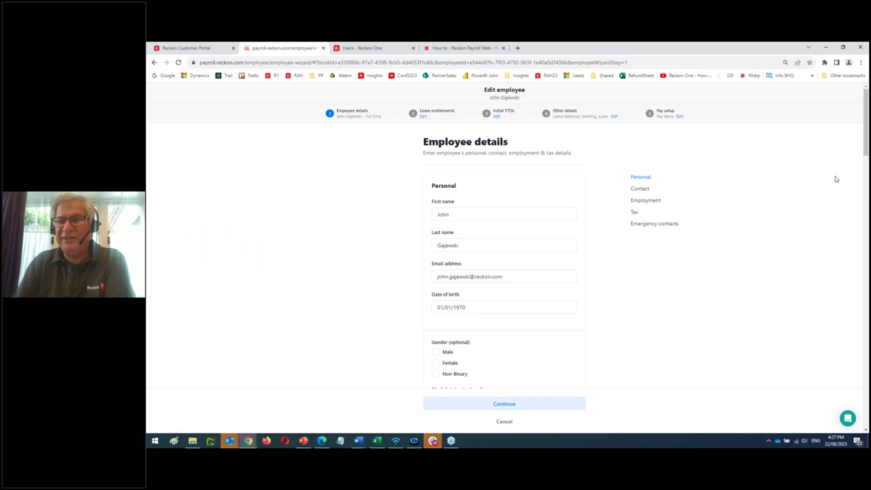
drag(867, 143, 849, 428)
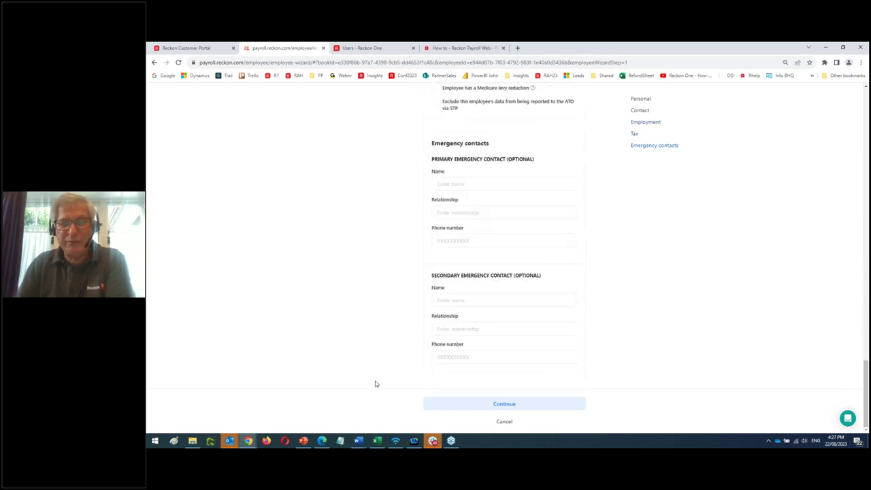
click(507, 406)
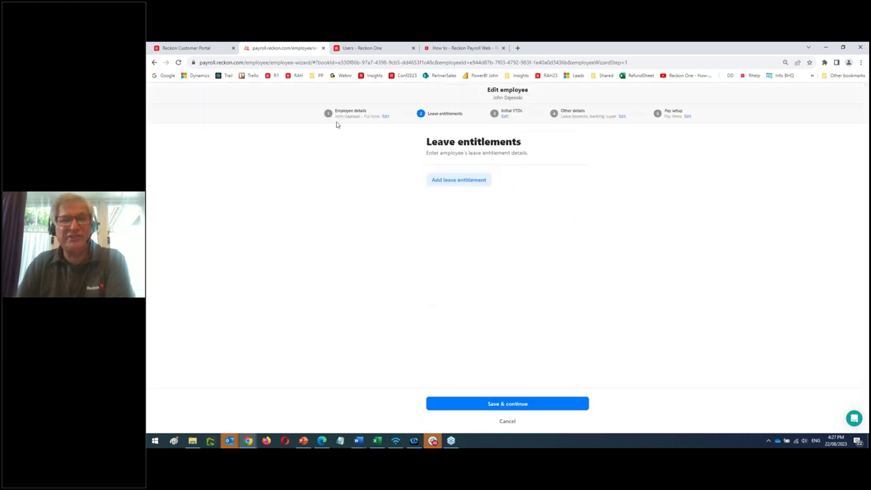
Add a first leave entitlement of 152 hours per annum.
click(458, 180)
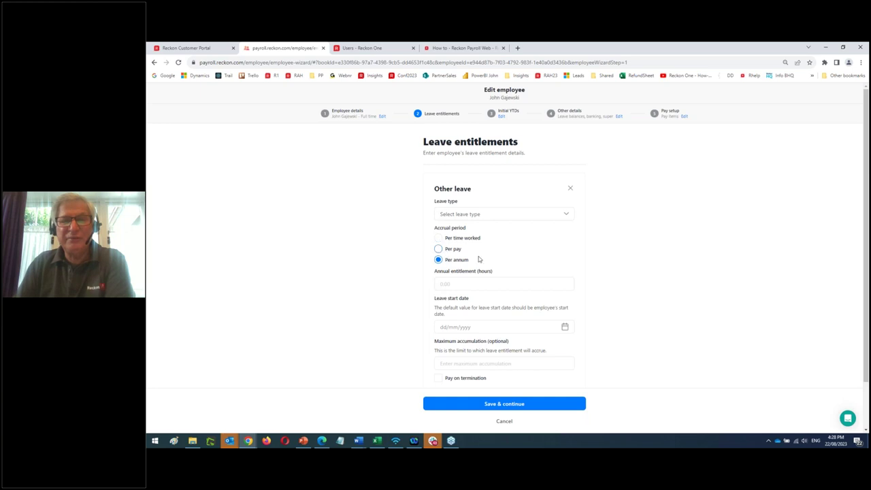
click(440, 283)
text(152)
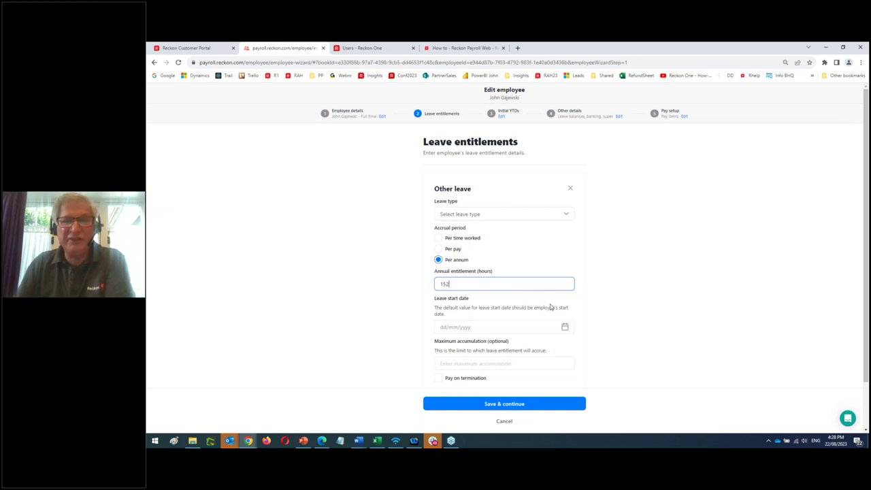
Set that entitlement's start date to 01/01/2023 and pay it out on termination.
click(464, 332)
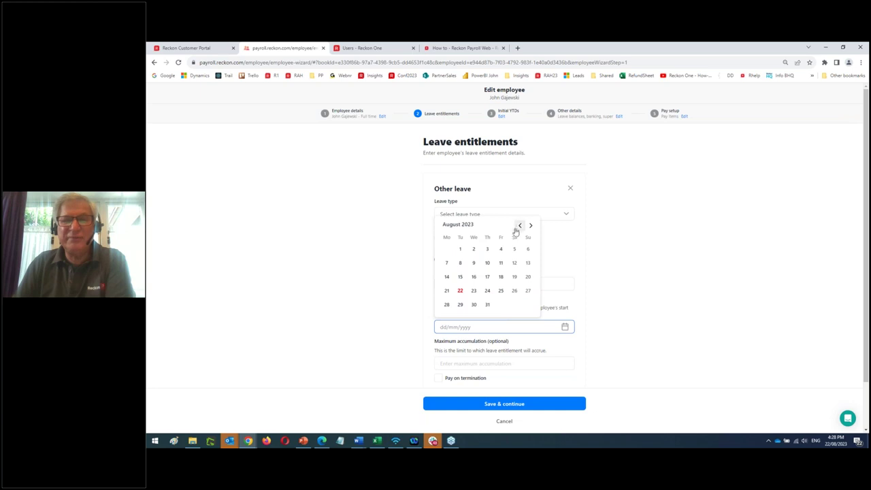
click(520, 225)
click(520, 212)
click(520, 213)
click(580, 231)
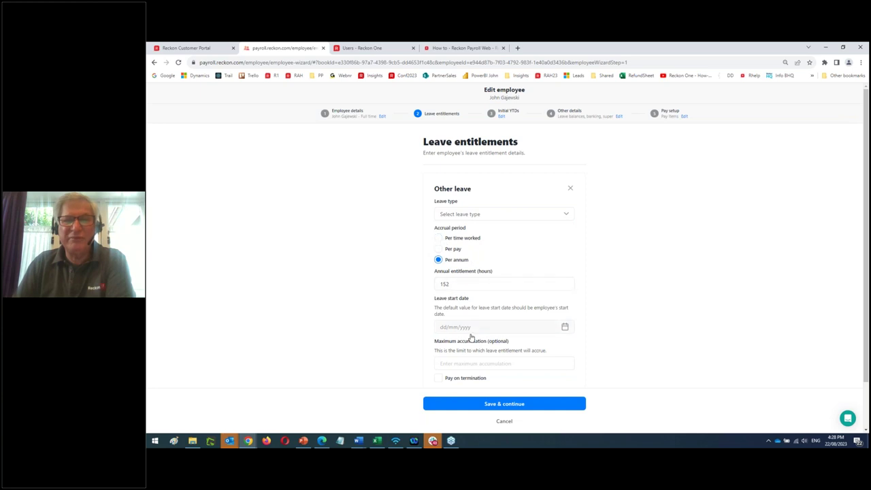
click(565, 327)
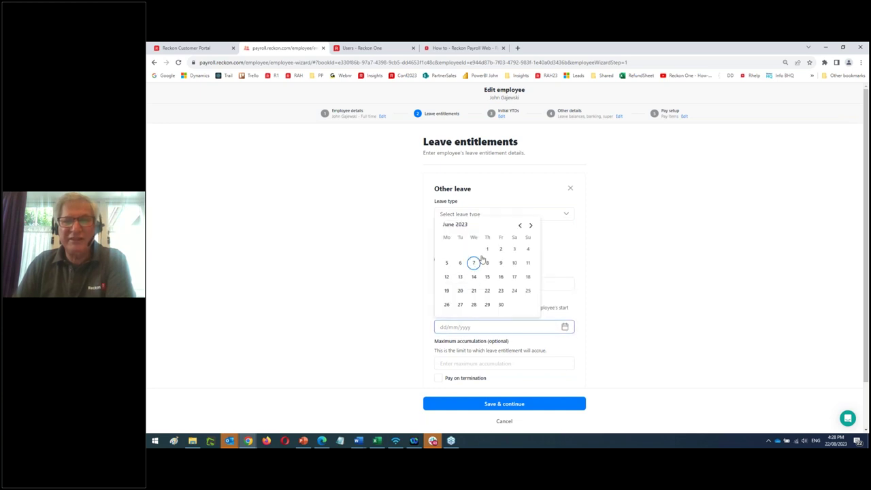
click(520, 226)
click(520, 227)
click(521, 226)
click(521, 227)
click(521, 227)
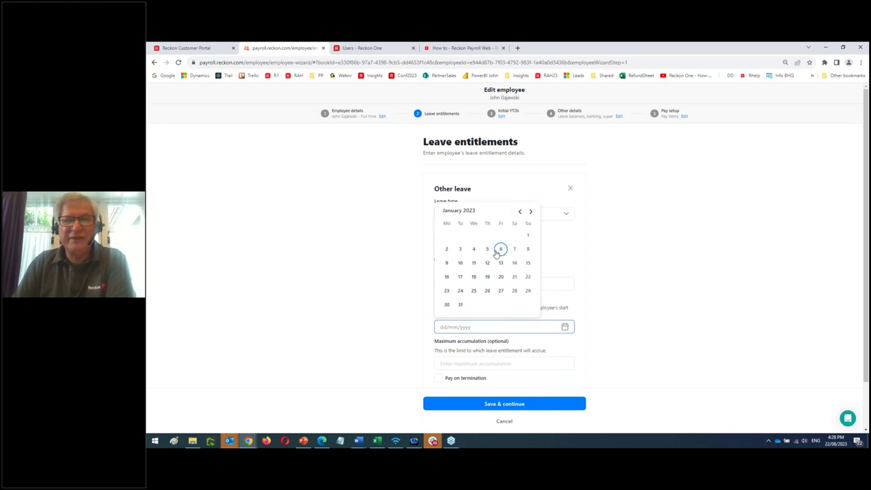
click(528, 236)
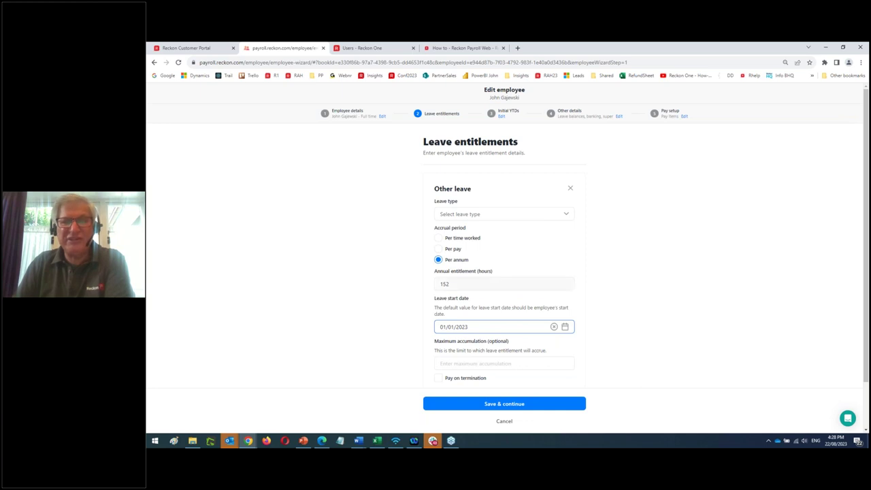
click(718, 345)
scroll(861, 373, down, 1)
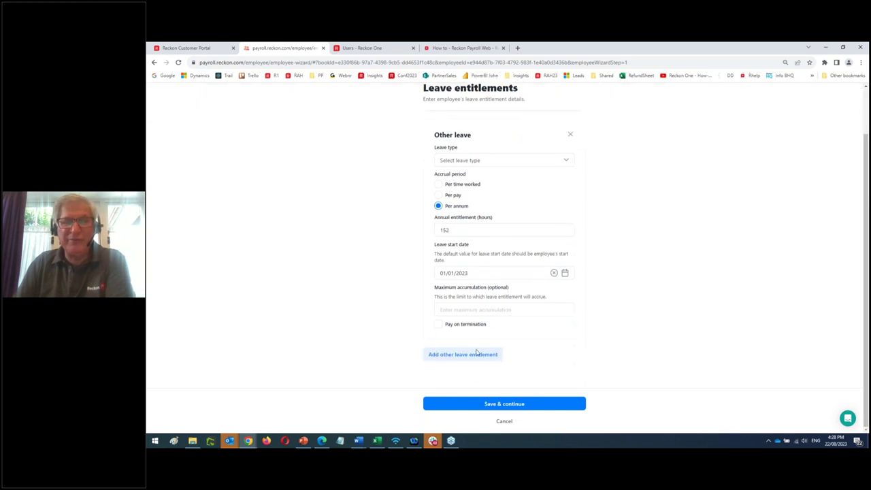
click(439, 325)
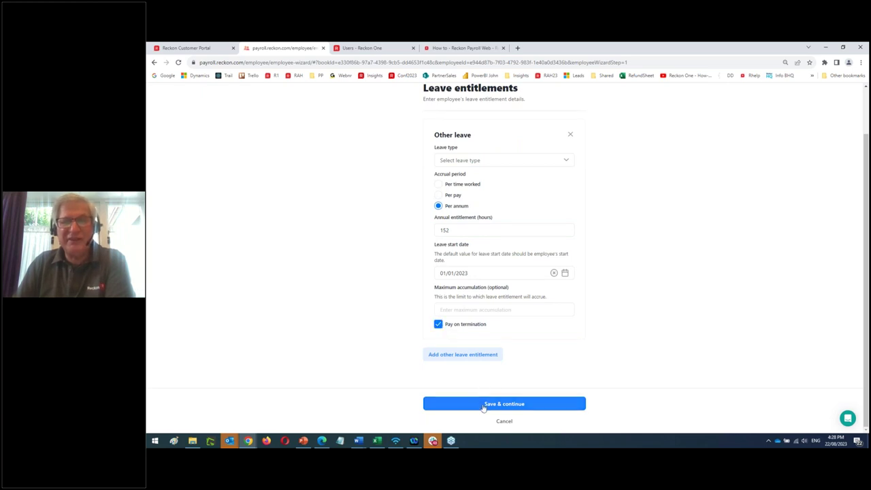
Add a second leave entitlement of 76 hours.
click(458, 355)
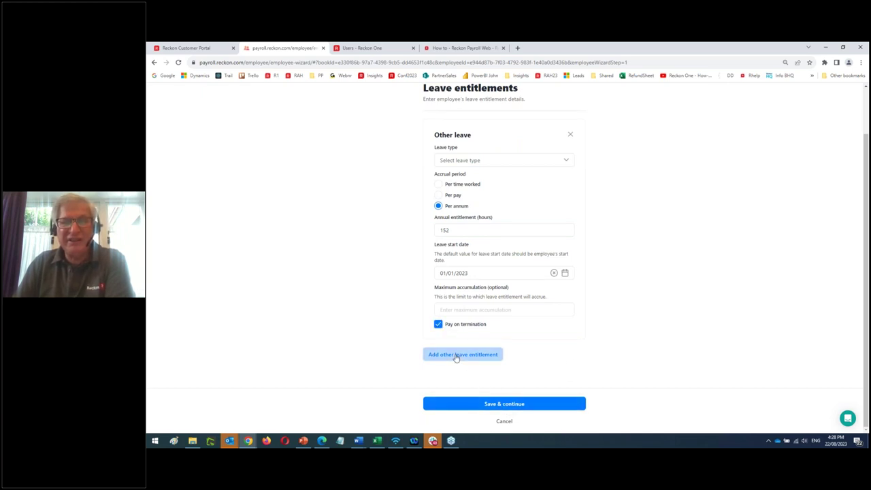
drag(866, 257, 840, 364)
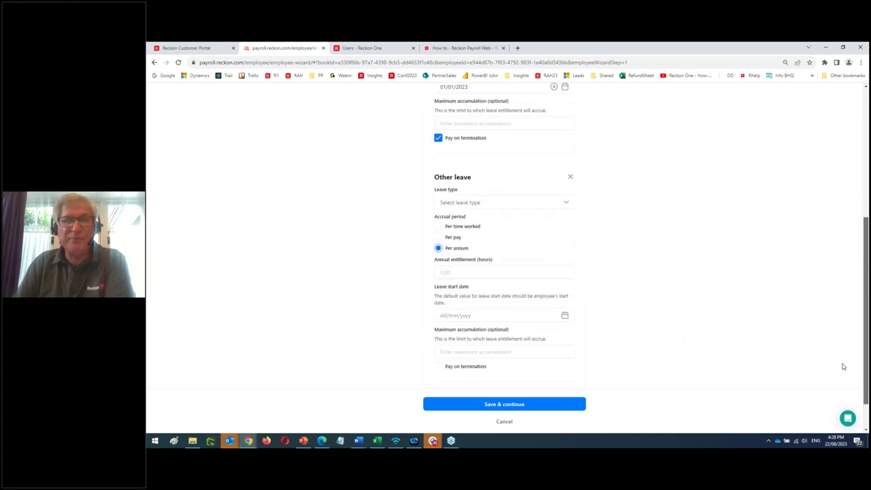
click(567, 204)
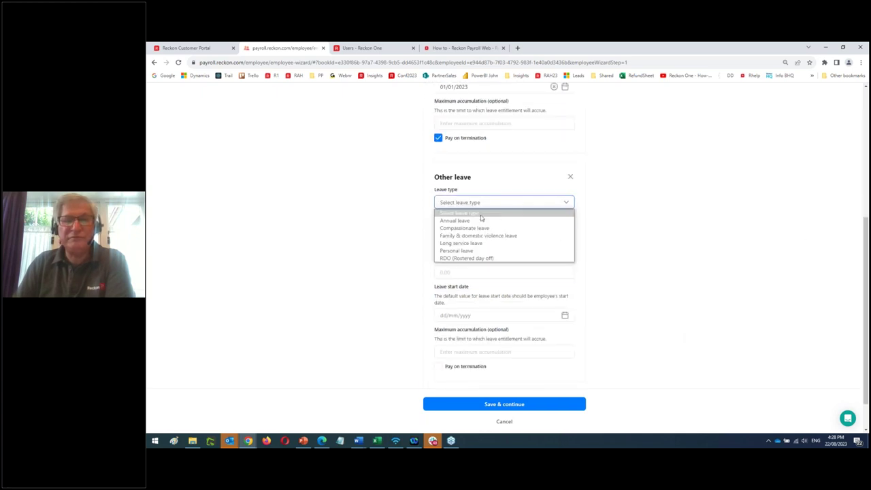
click(464, 250)
drag(443, 232, 511, 247)
text(76)
click(716, 292)
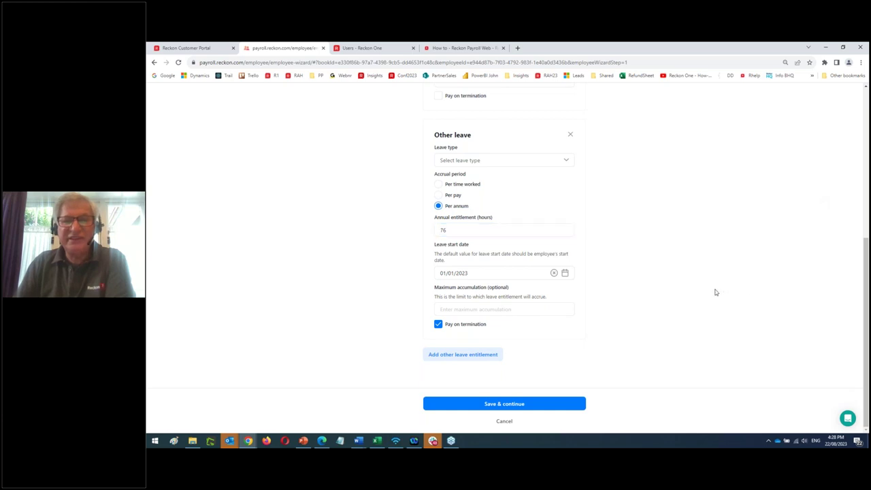
Add Long service leave at 32.9 hours per annum with pay on termination turned off.
click(460, 355)
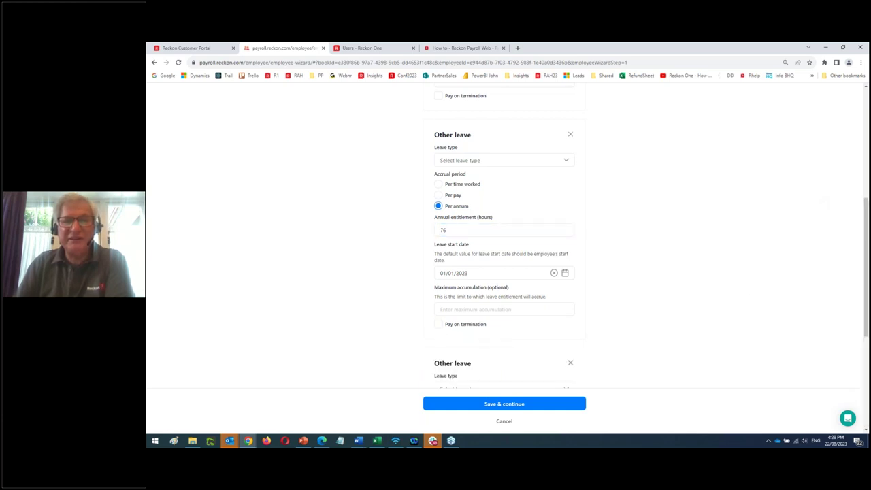
scroll(861, 246, down, 5)
click(565, 179)
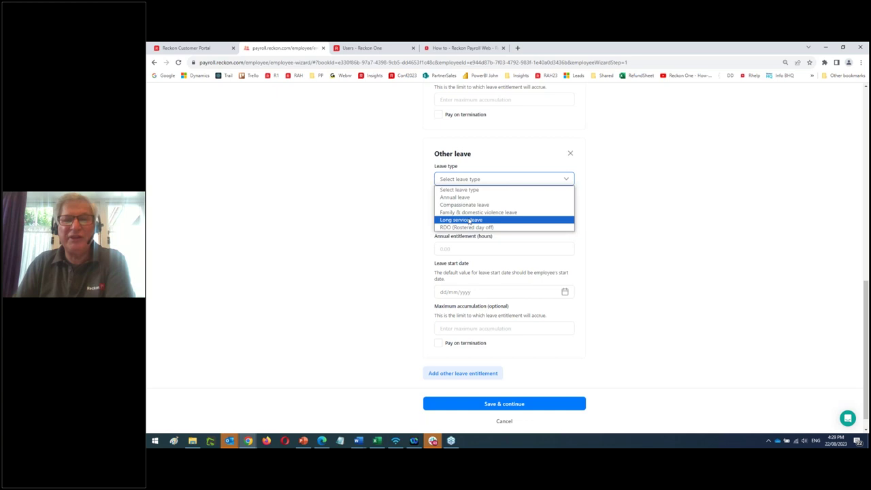
click(469, 220)
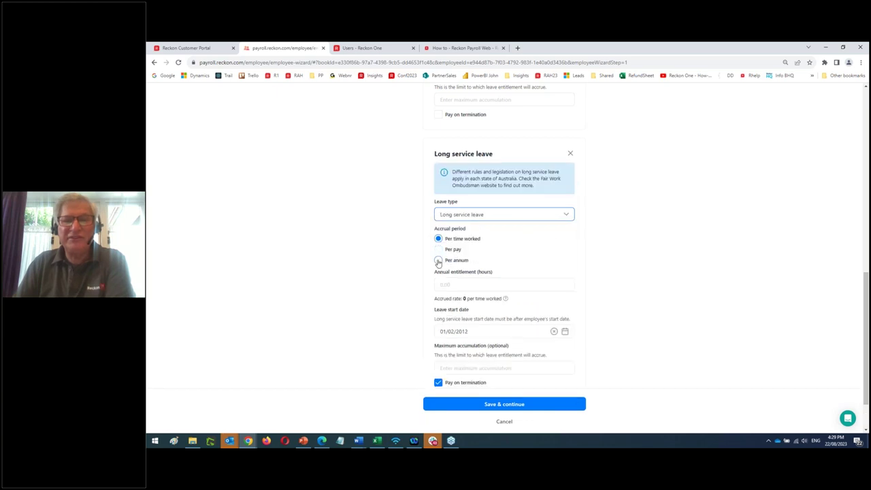
click(439, 260)
click(448, 284)
text(32.9)
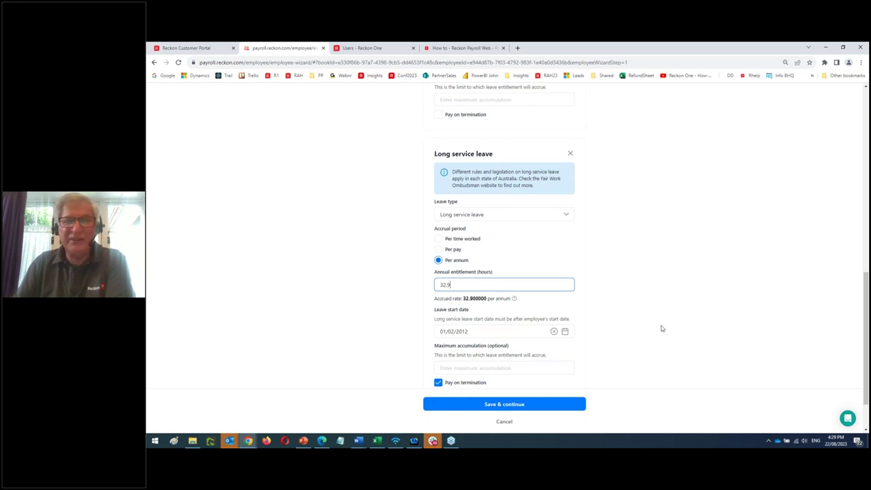
click(661, 329)
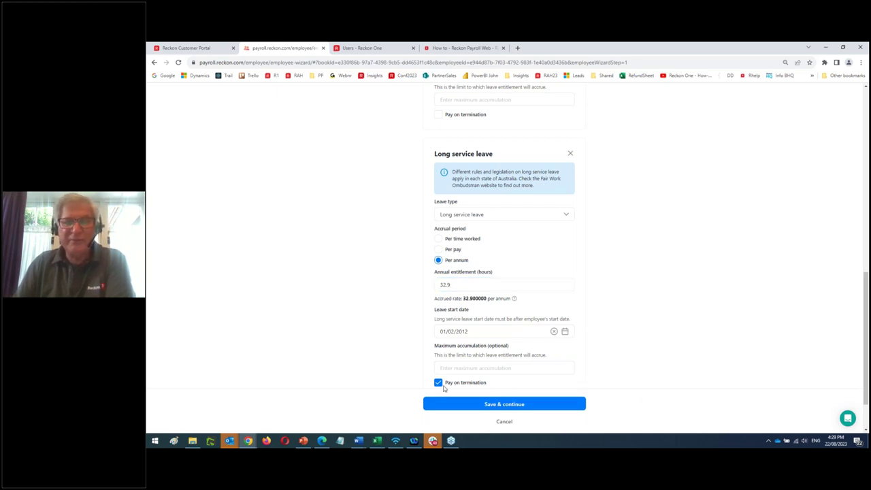
click(438, 383)
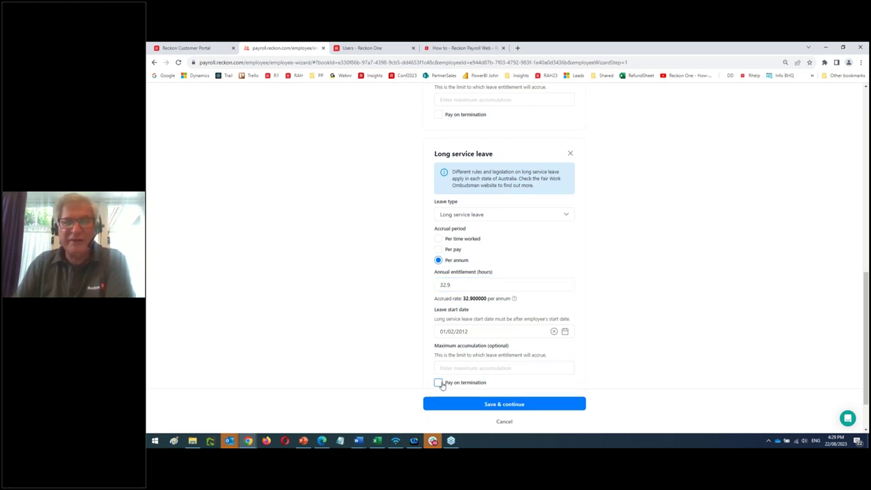
Remove the incomplete Other leave entitlement and save the leave entitlements.
click(508, 407)
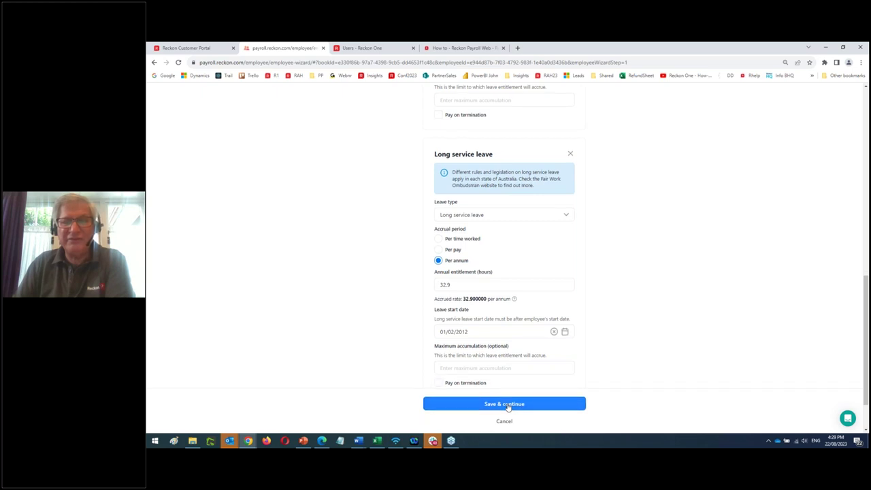
drag(866, 293, 866, 312)
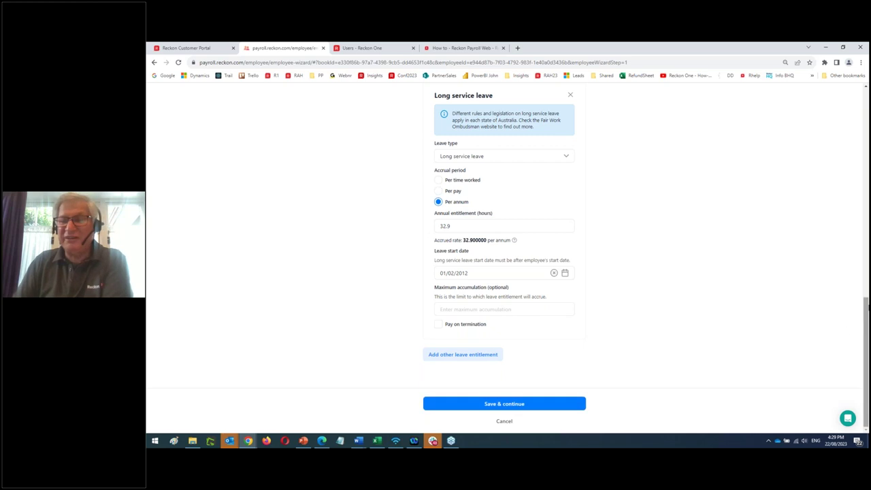
drag(866, 308, 866, 186)
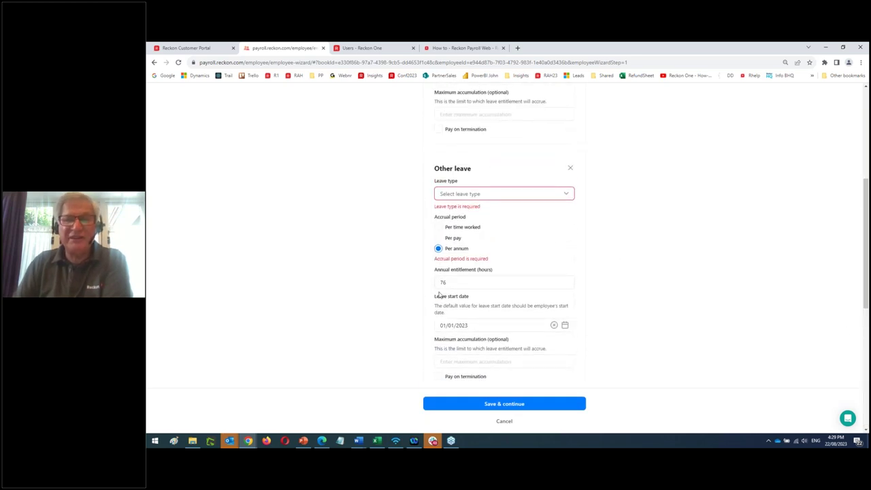
click(571, 194)
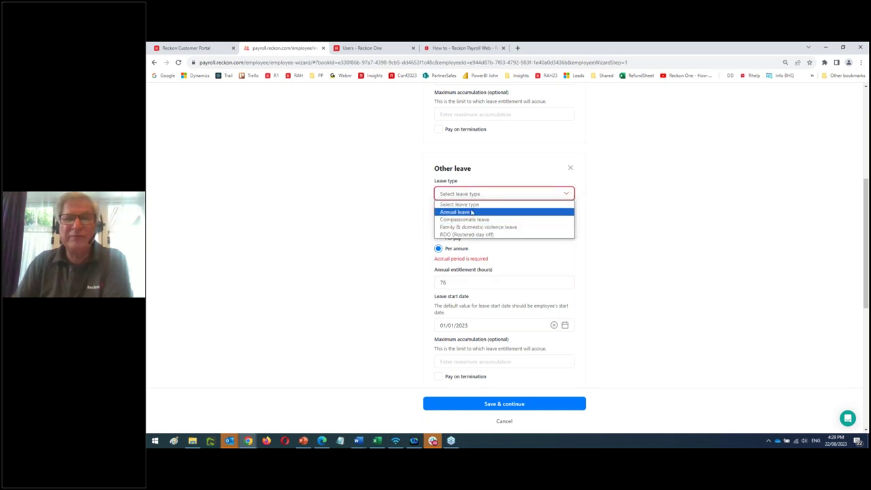
click(646, 224)
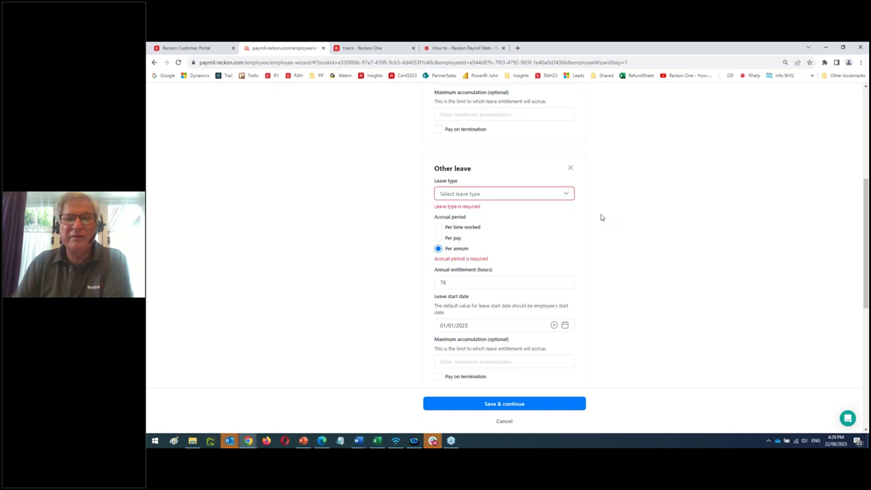
click(571, 168)
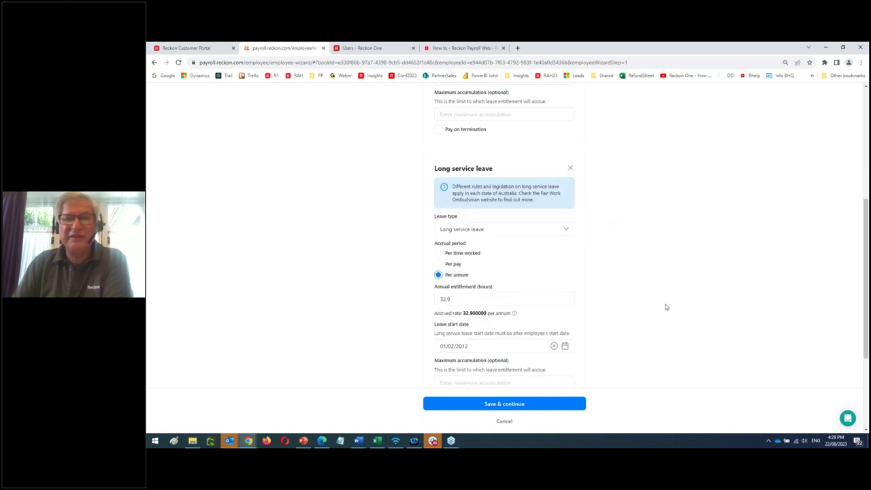
click(512, 405)
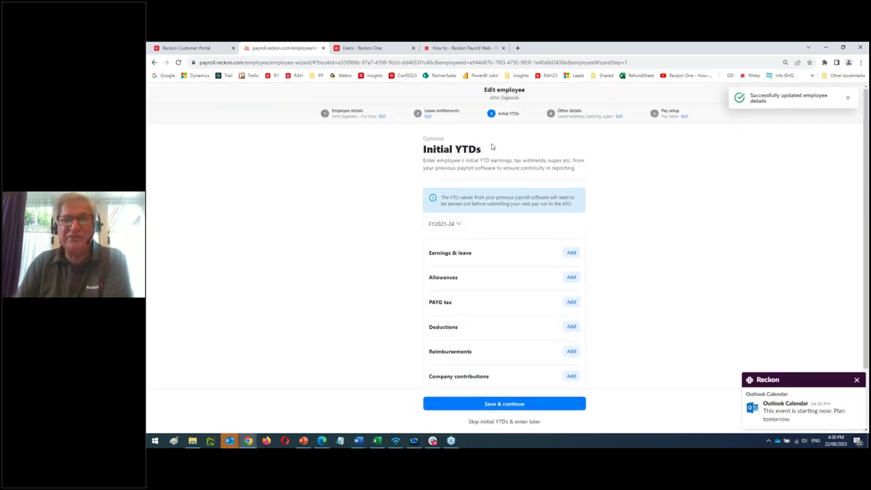
Skip the Initial YTDs step to enter them later.
click(507, 423)
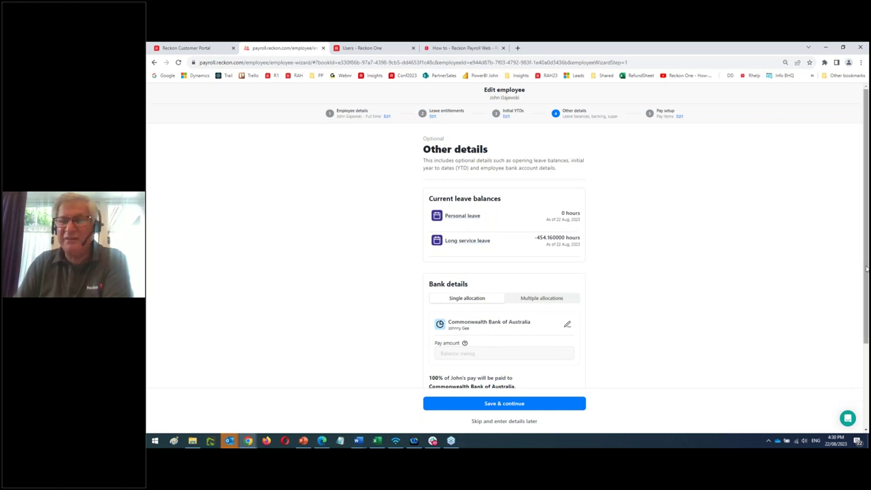
Save Other details unchanged (long service leave -454.16 hours, single bank allocation).
scroll(501, 355, down, 2)
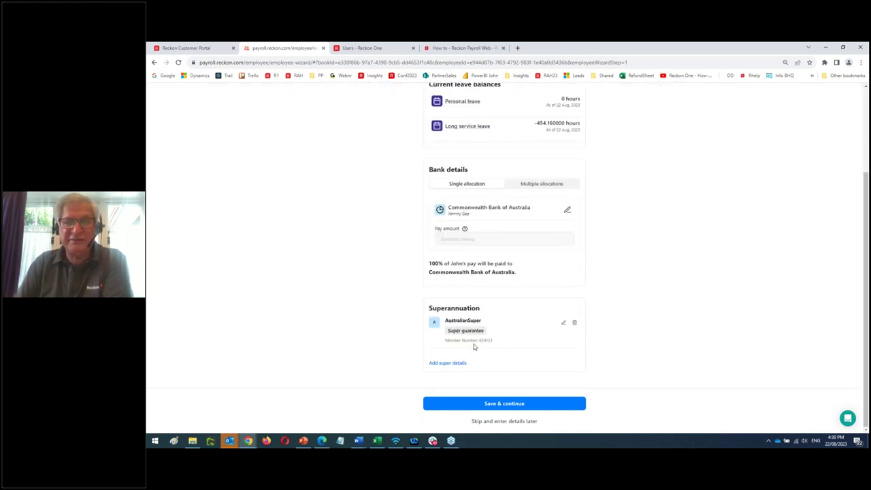
click(504, 404)
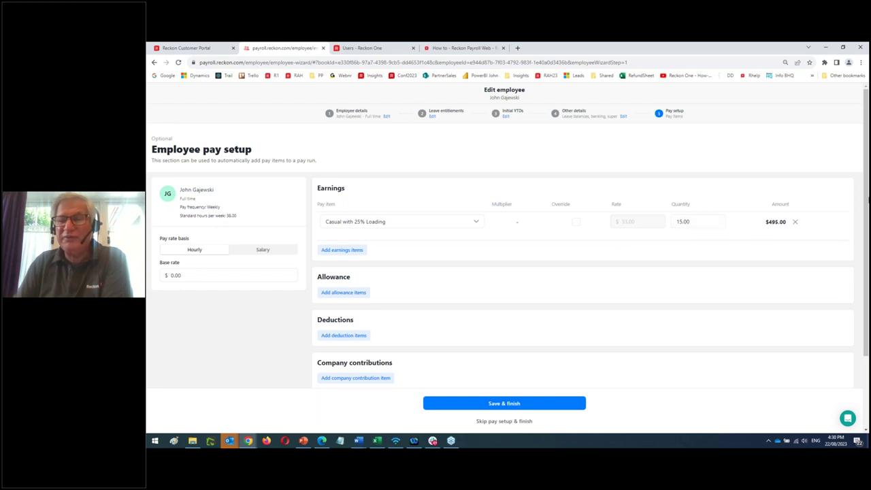
Skip pay setup, keeping the Casual with 25% Loading earning, and finish the wizard.
scroll(469, 206, down, 2)
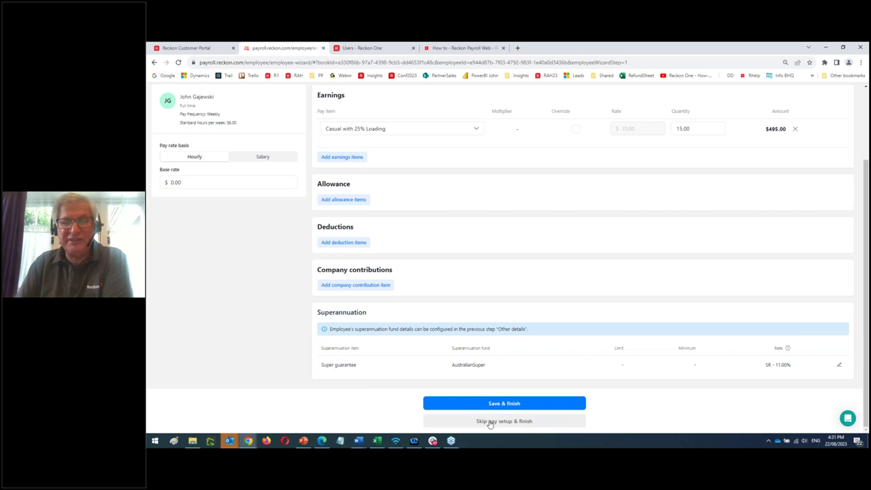
click(508, 403)
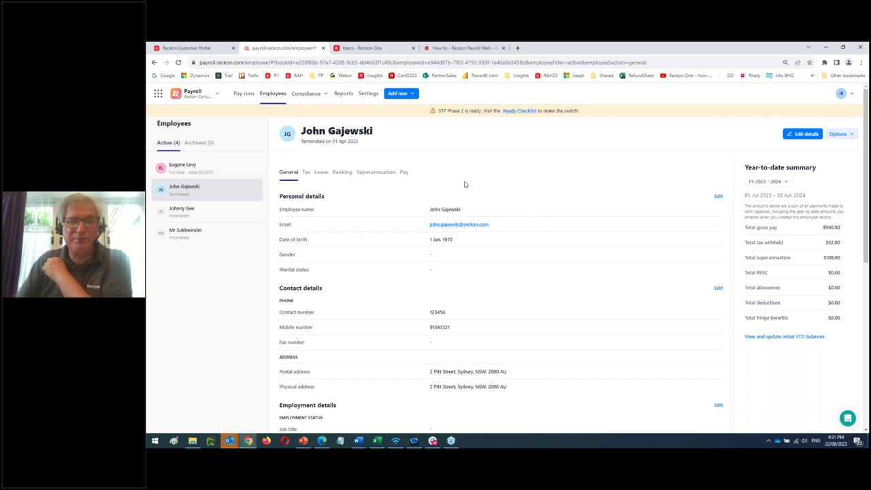
Review the employee's Tax, Leave, Banking, Superannuation and Pay tabs, then bring up the Payroll summary report.
click(306, 172)
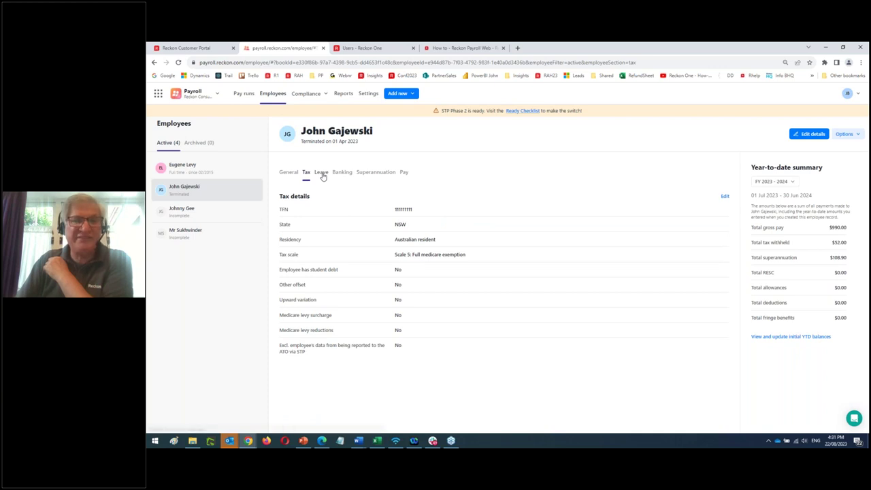
click(322, 173)
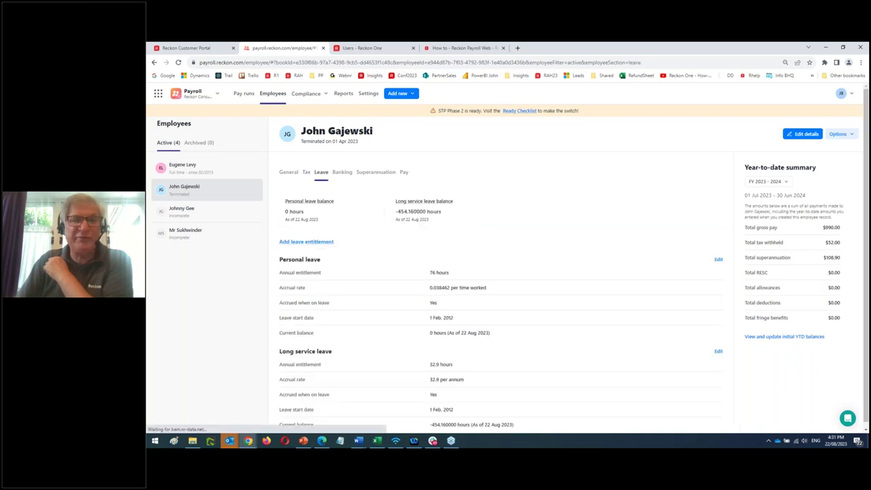
click(342, 174)
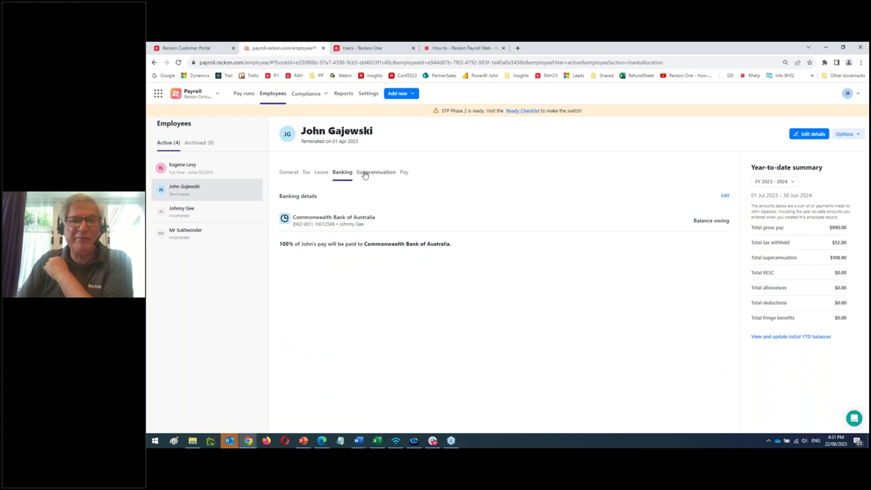
click(365, 175)
click(404, 174)
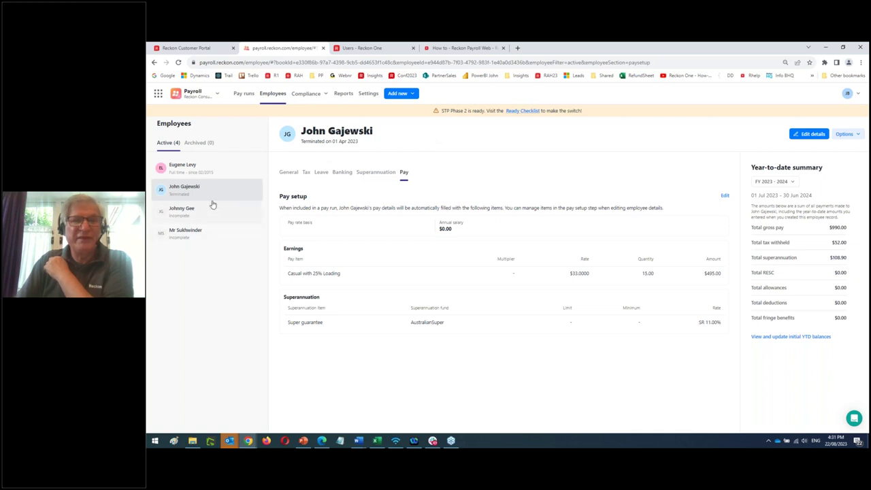
click(343, 94)
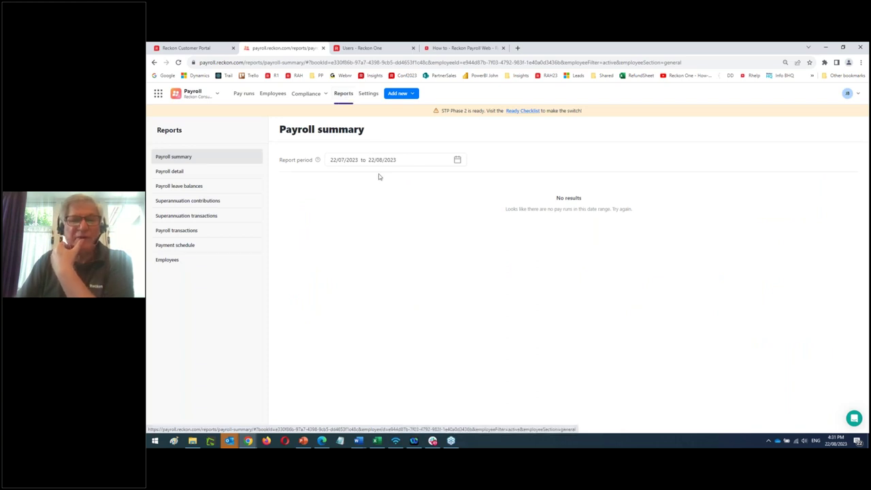
Start the Payroll summary period on 01/07/2023, then move to the Payroll detail report.
click(458, 160)
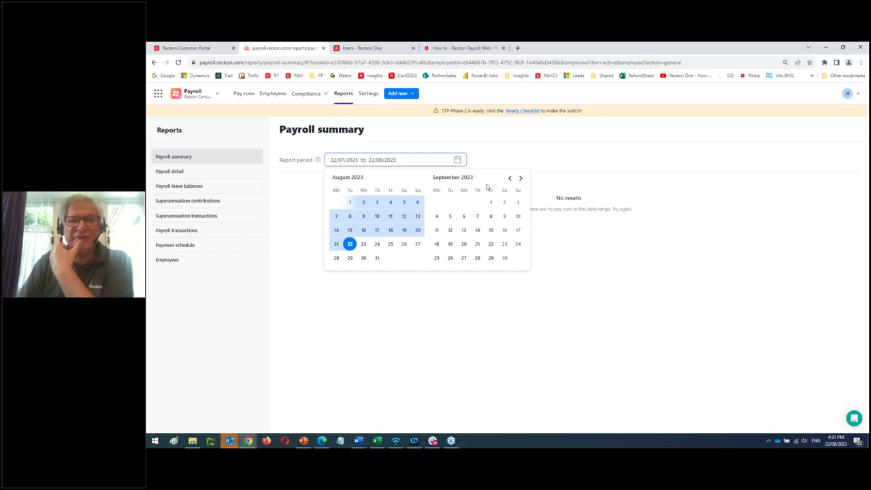
click(510, 177)
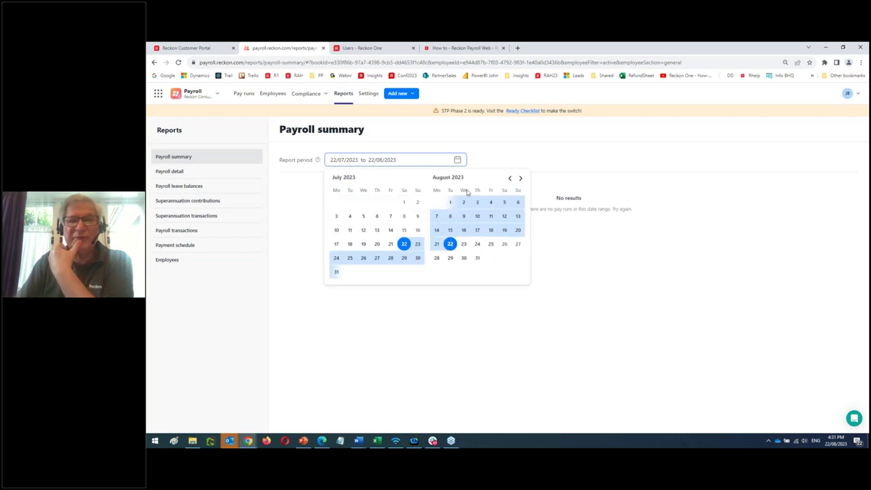
click(403, 203)
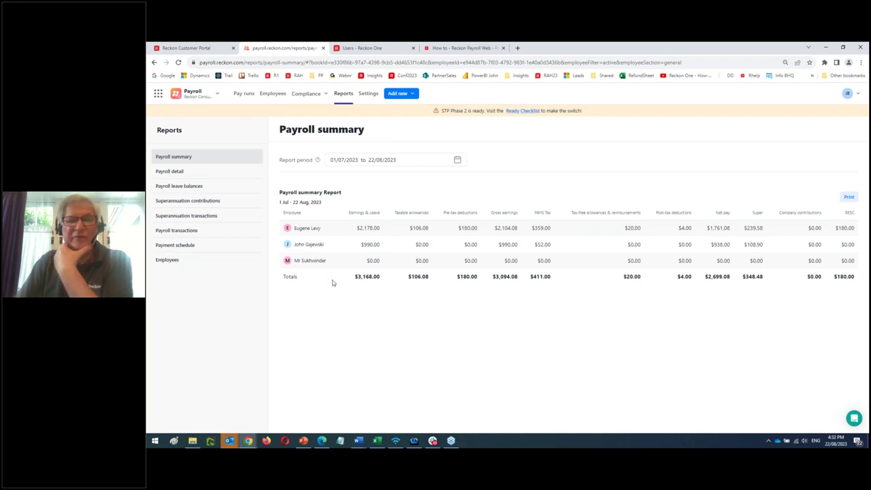
click(181, 175)
Generate the Payroll detail report for 01/07/2023–31/07/2023 and check its export options without exporting.
click(170, 171)
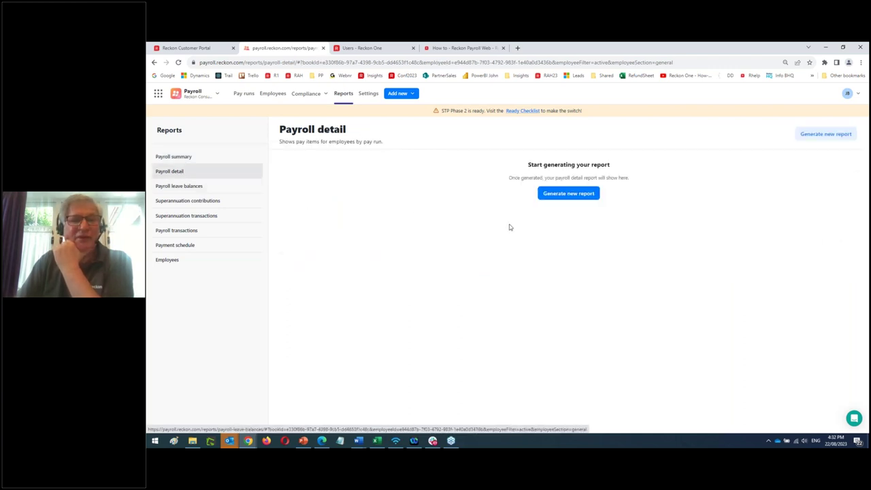
click(567, 194)
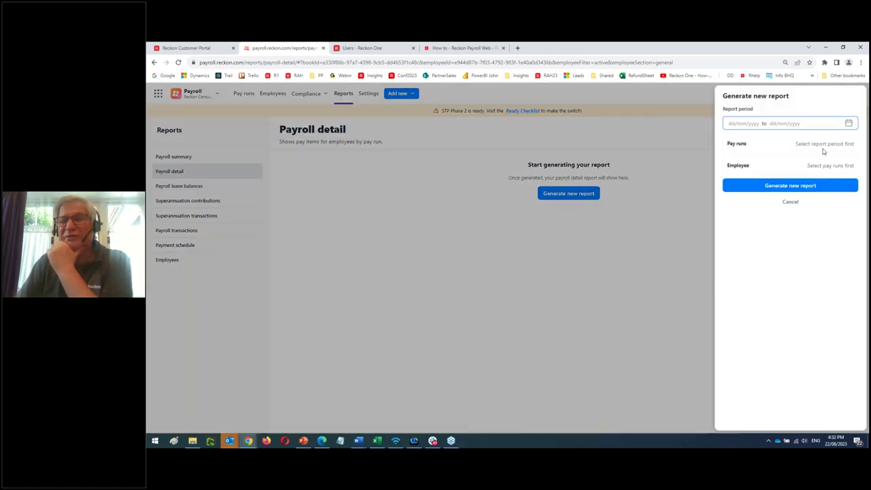
click(848, 124)
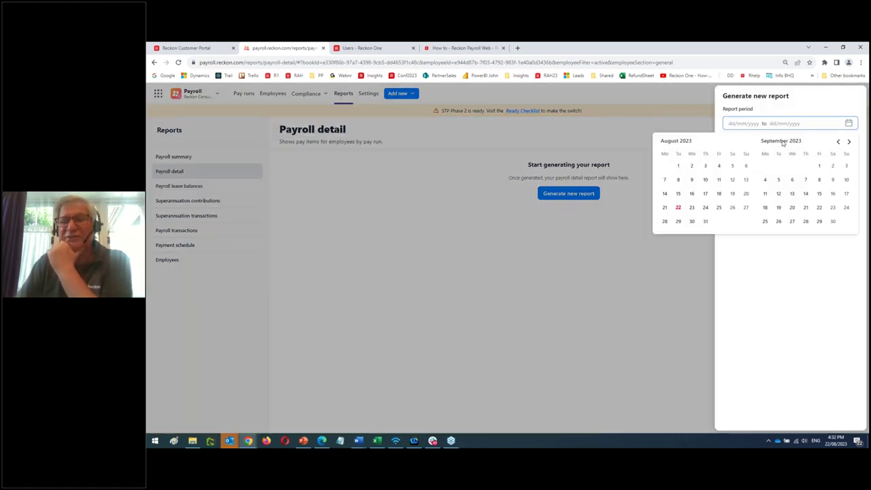
click(838, 141)
click(732, 166)
click(665, 235)
click(792, 225)
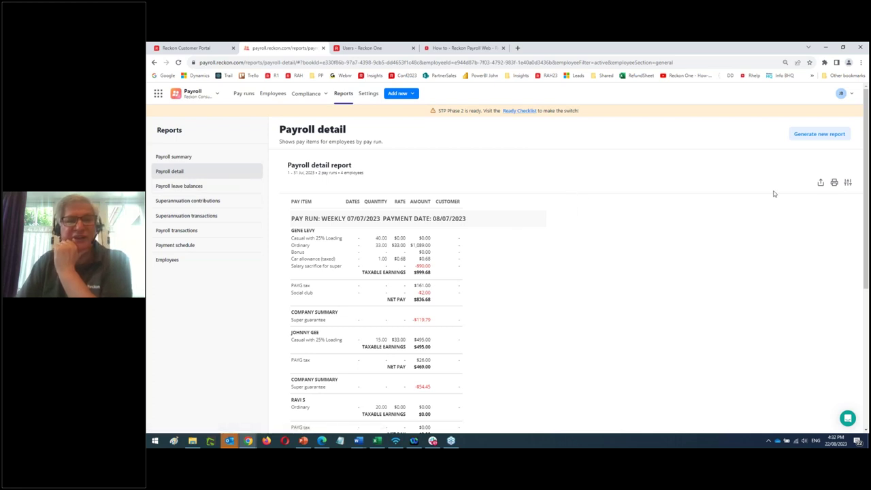
click(821, 184)
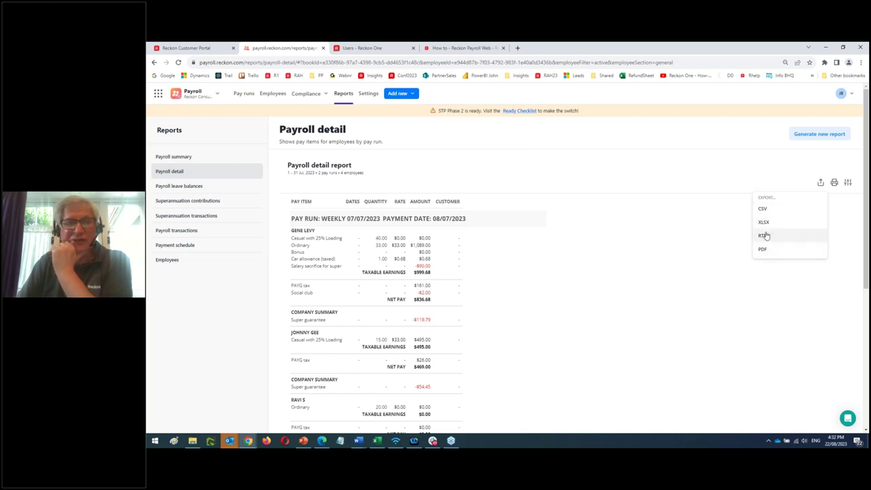
click(743, 163)
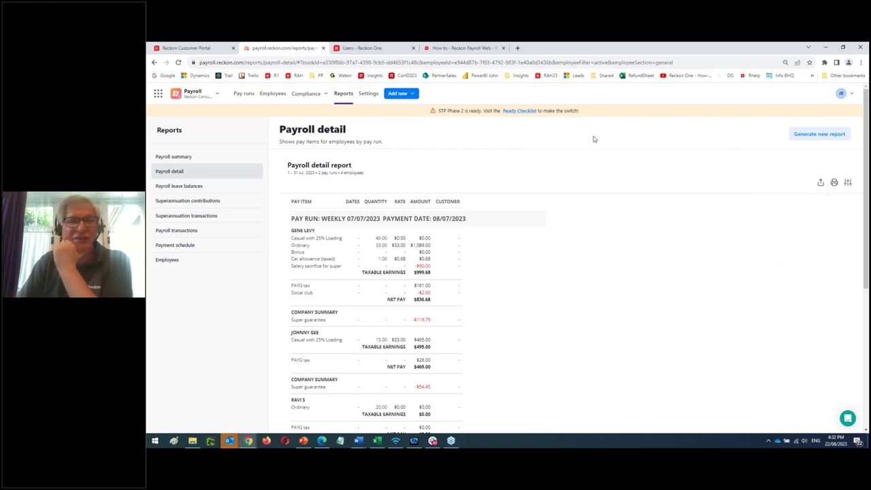
Review the company details, bank accounts, superannuation funds and payment settings in Settings.
click(371, 95)
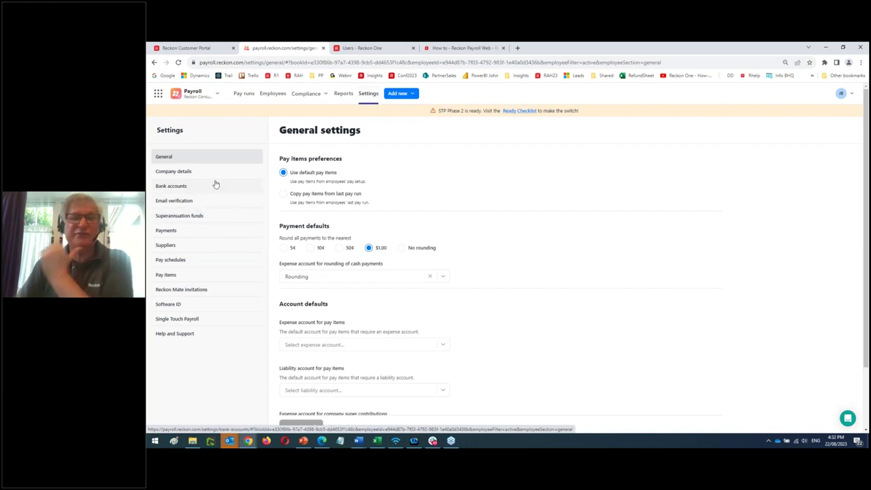
click(182, 172)
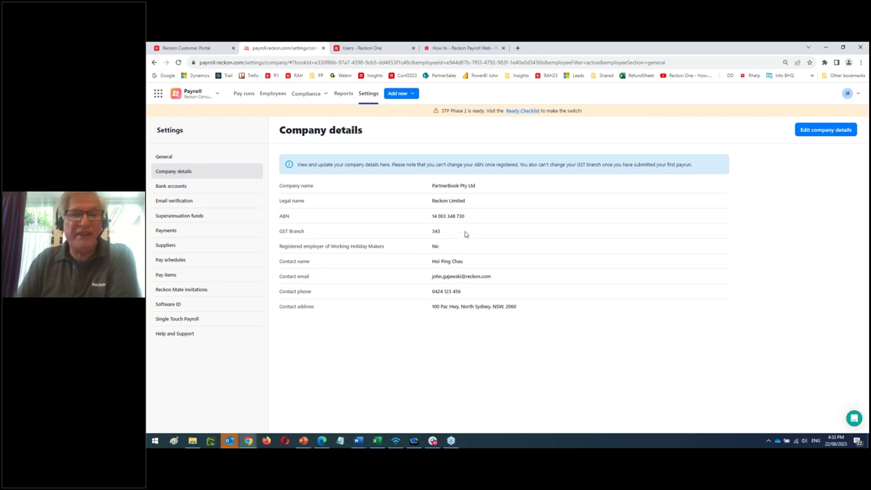
click(172, 188)
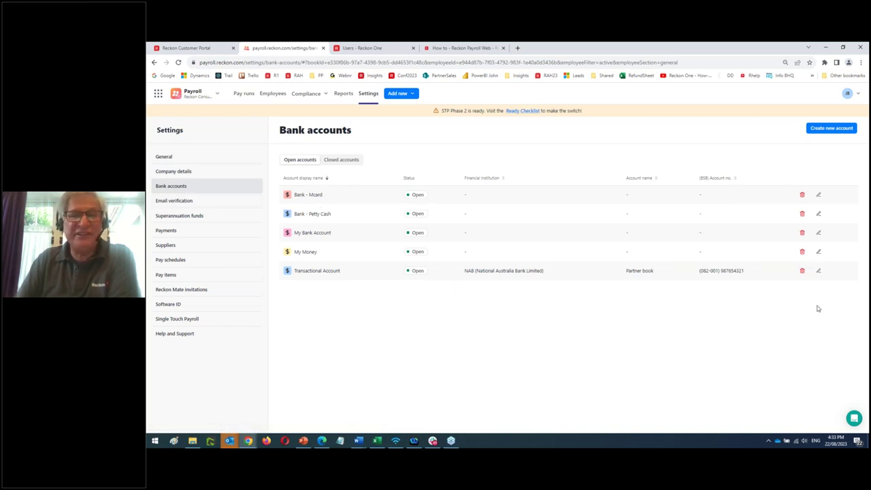
click(184, 222)
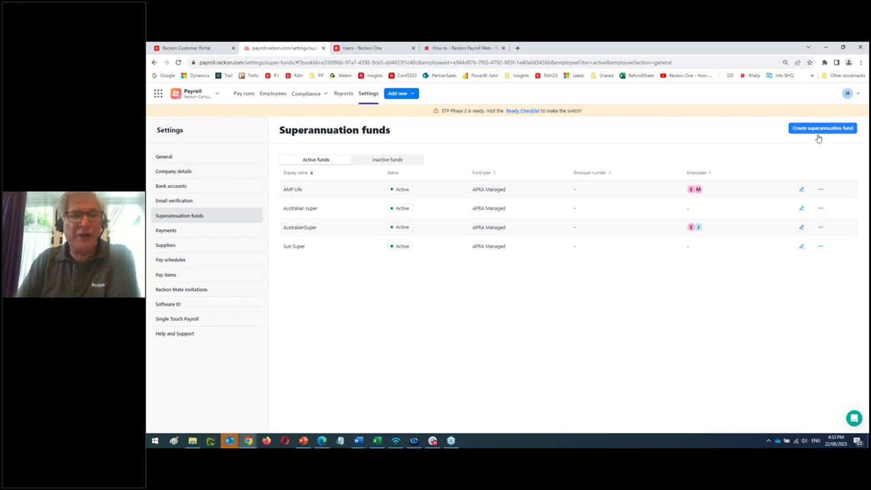
click(174, 234)
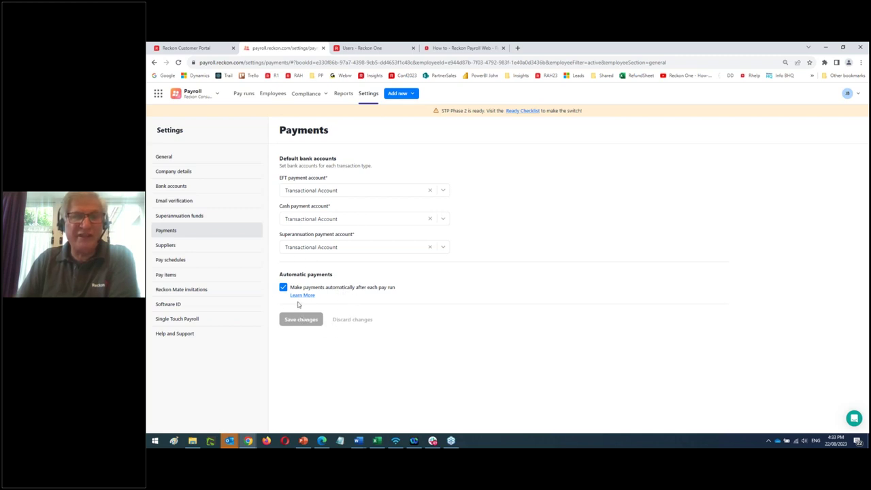
Check pay schedules, the Allowances, Deductions, Reimbursement and Superannuation pay items, and Phase 1 STP, then return to Pay runs.
click(173, 266)
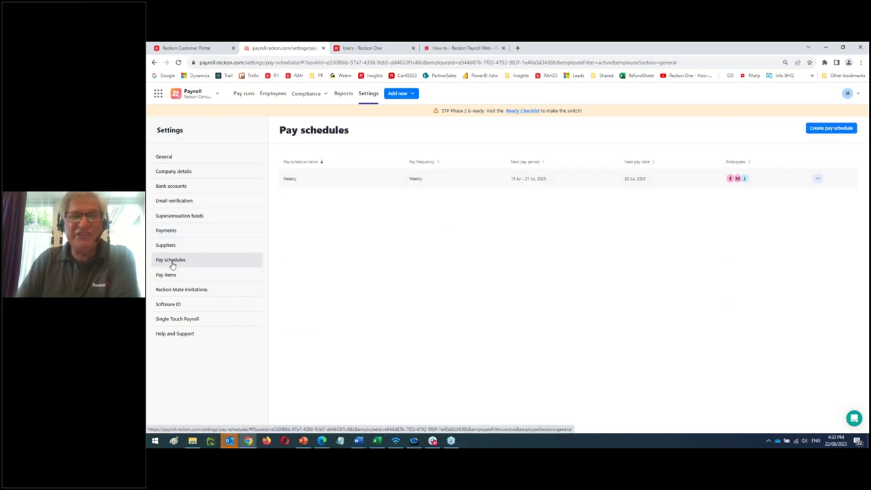
click(172, 275)
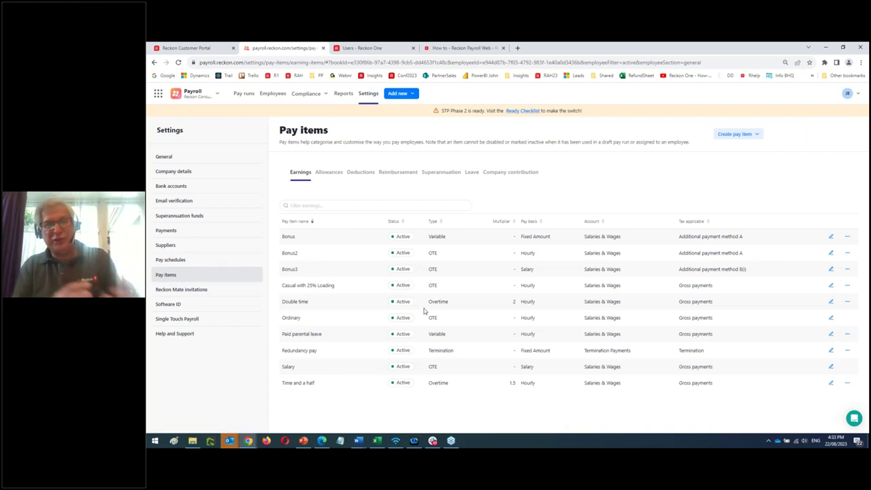
click(327, 175)
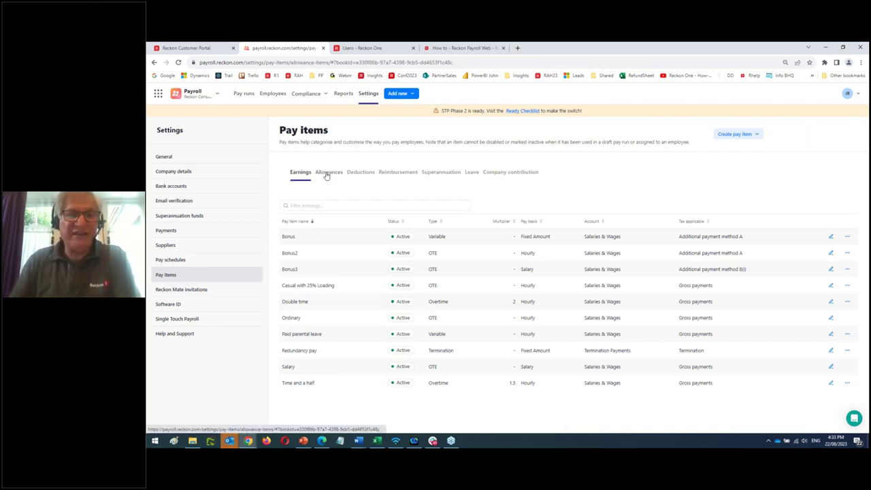
click(362, 174)
click(401, 175)
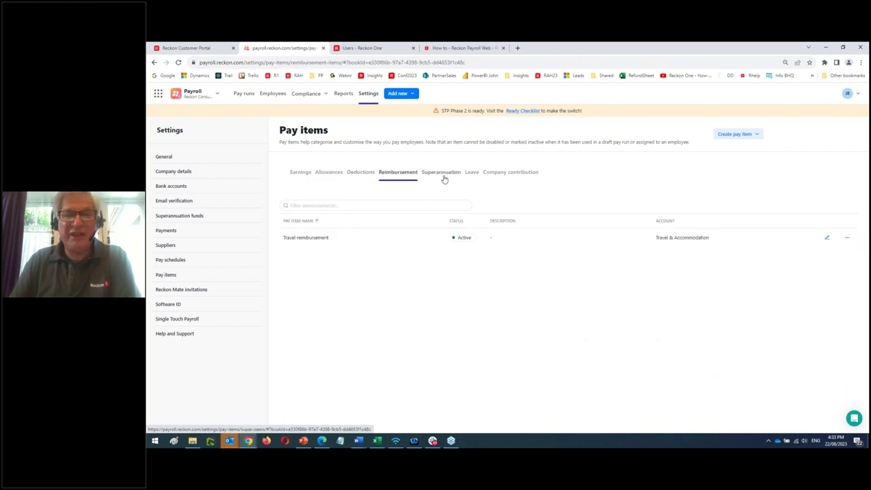
click(444, 177)
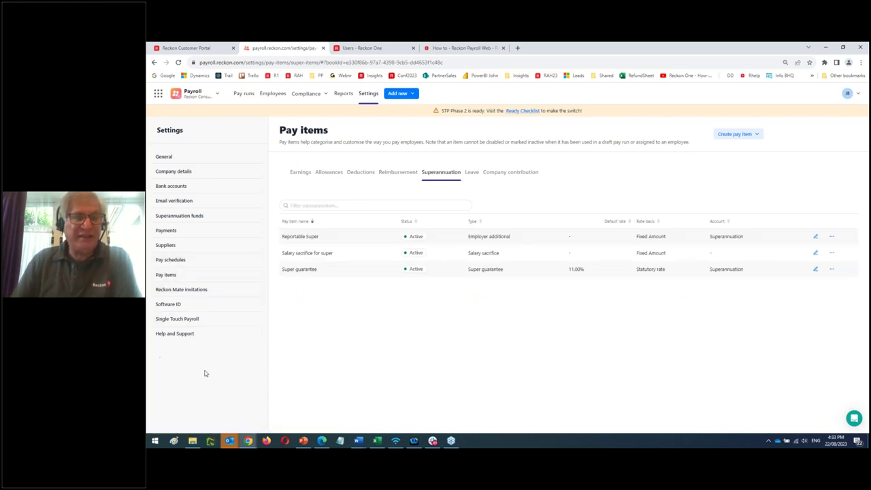
click(174, 324)
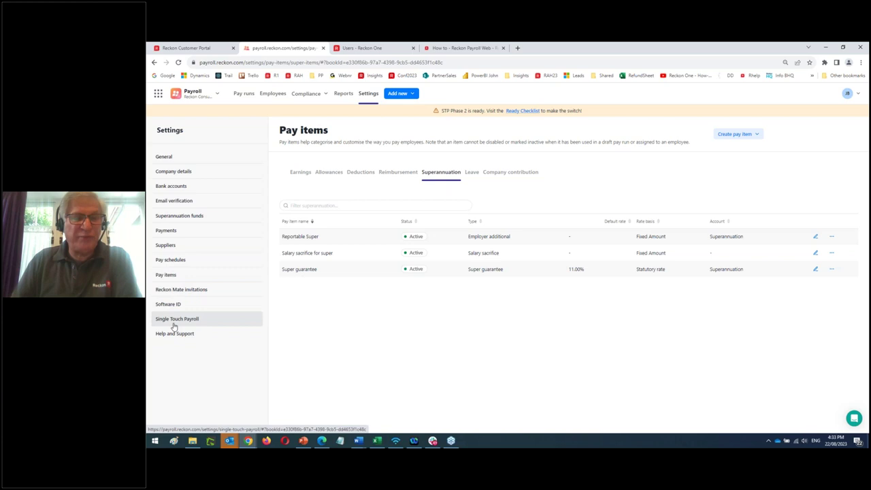
click(243, 97)
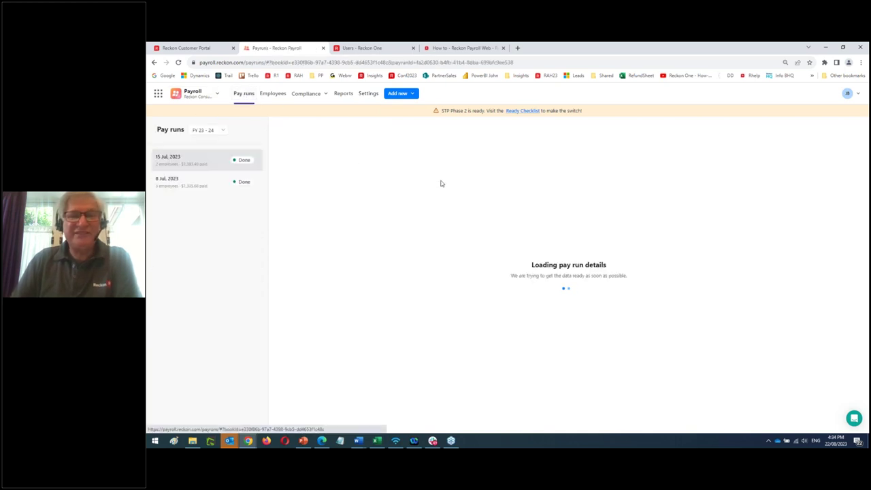
click(856, 94)
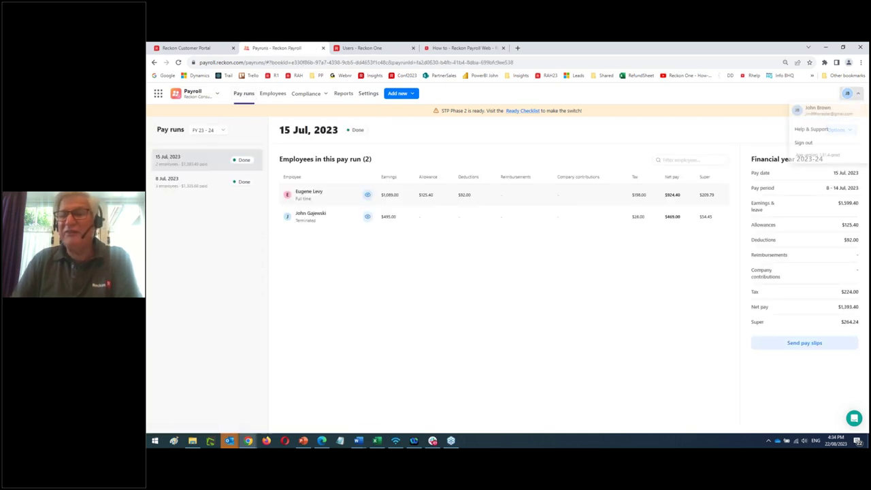
click(743, 133)
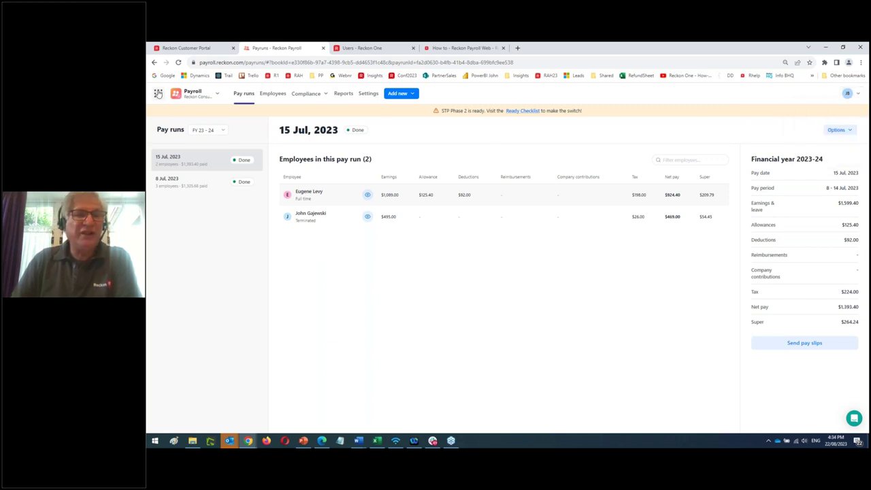
click(158, 96)
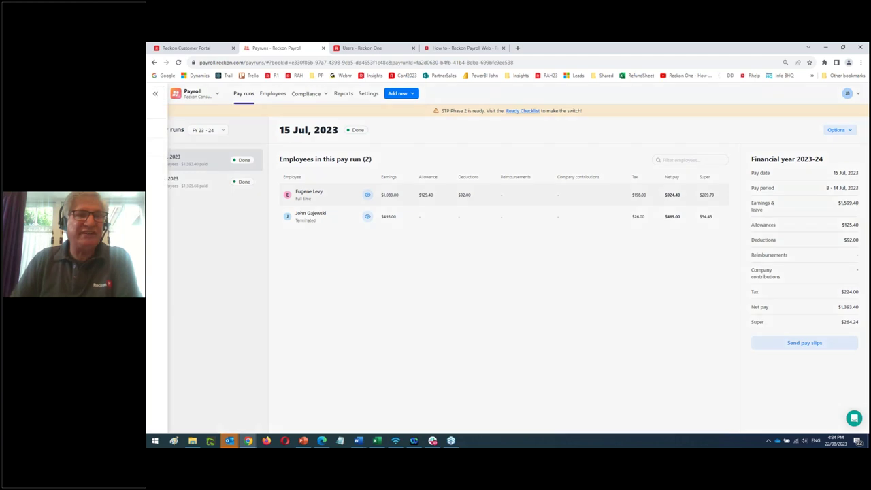
click(416, 141)
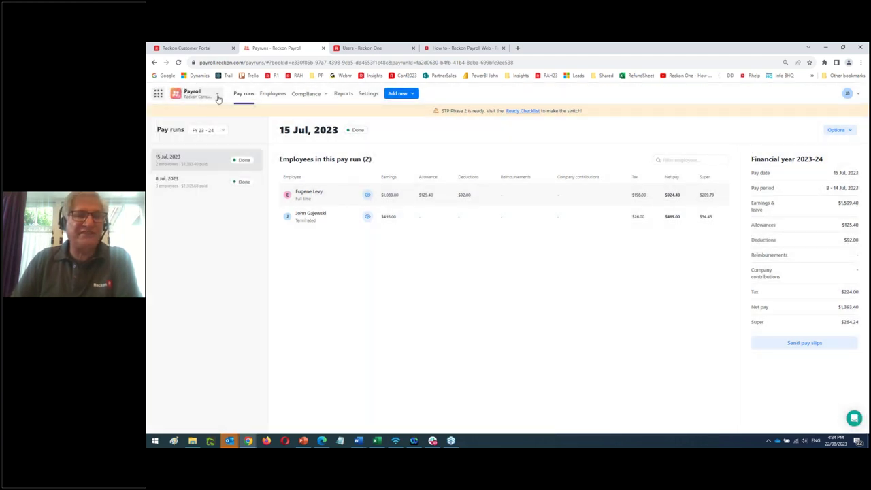
click(216, 95)
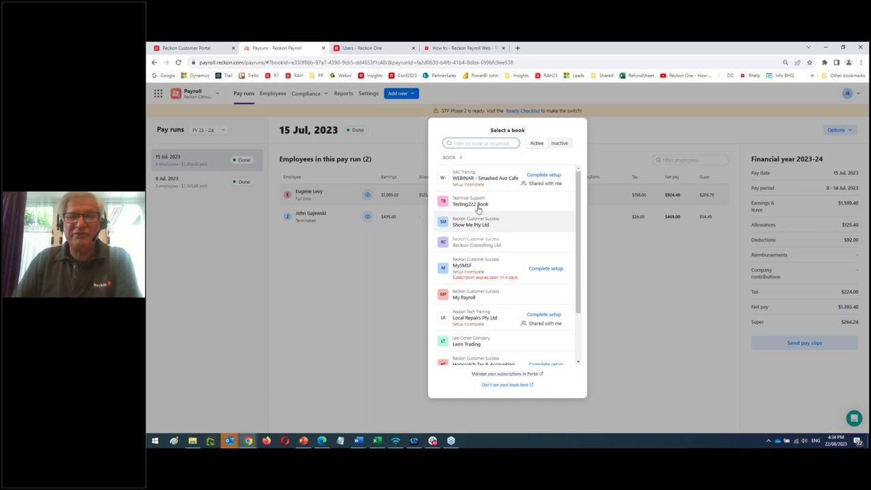
click(332, 314)
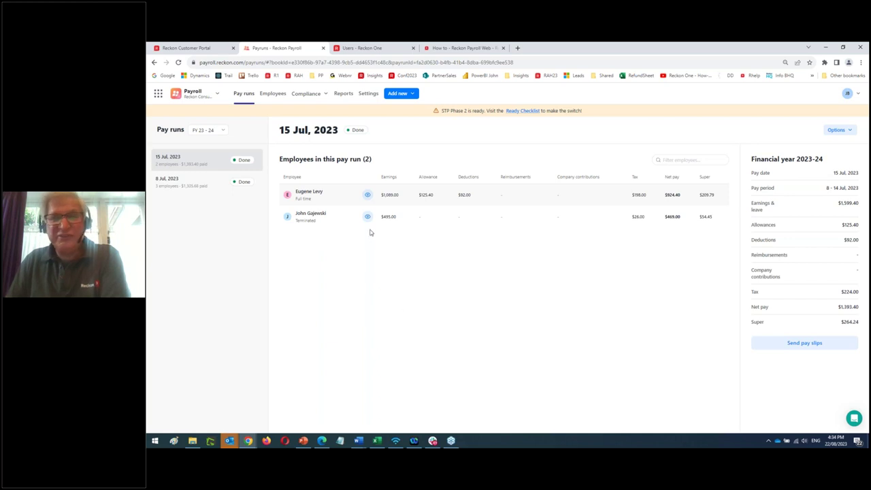
From the Ready Checklist, upgrade to the new payroll experience and open the Employees preparation section.
click(520, 112)
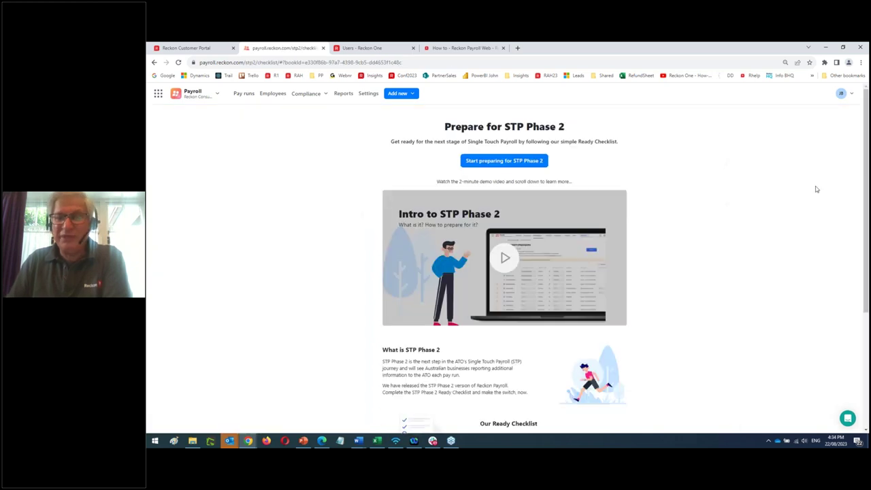
drag(866, 179, 836, 362)
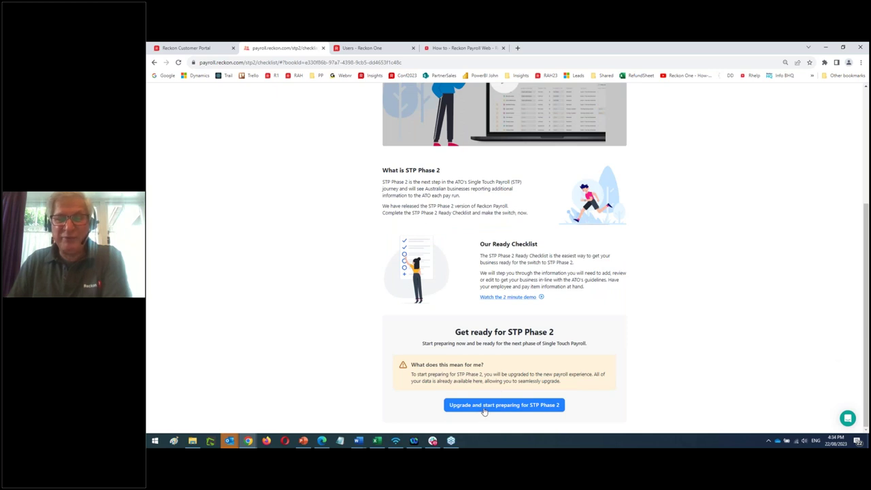
click(484, 407)
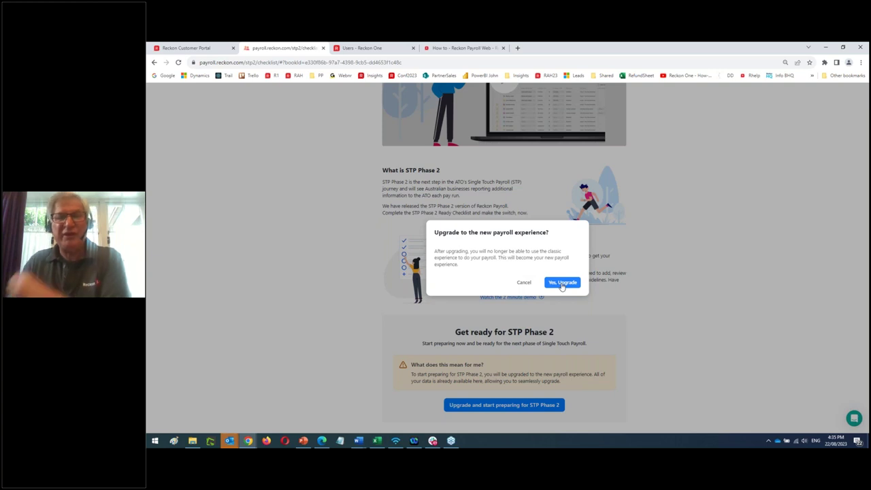
click(561, 283)
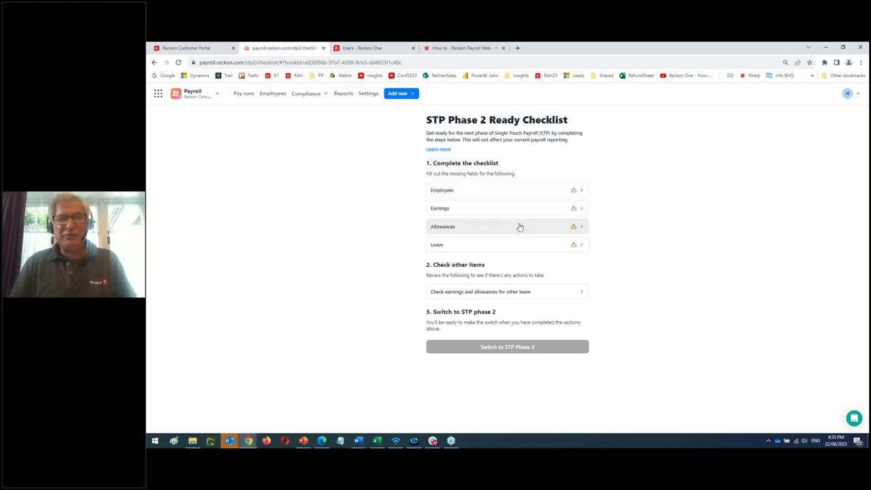
click(564, 196)
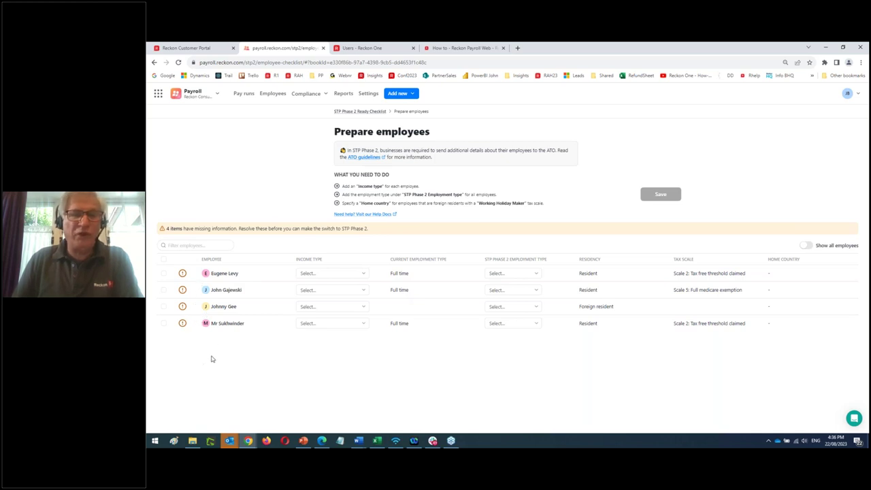
Toggle Show all employees on and back off, then list the first employee's income type choices.
click(809, 247)
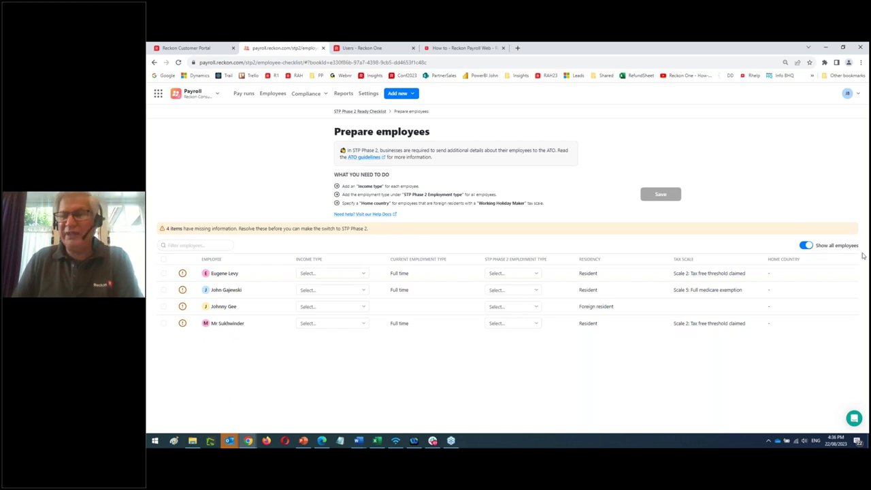
click(803, 245)
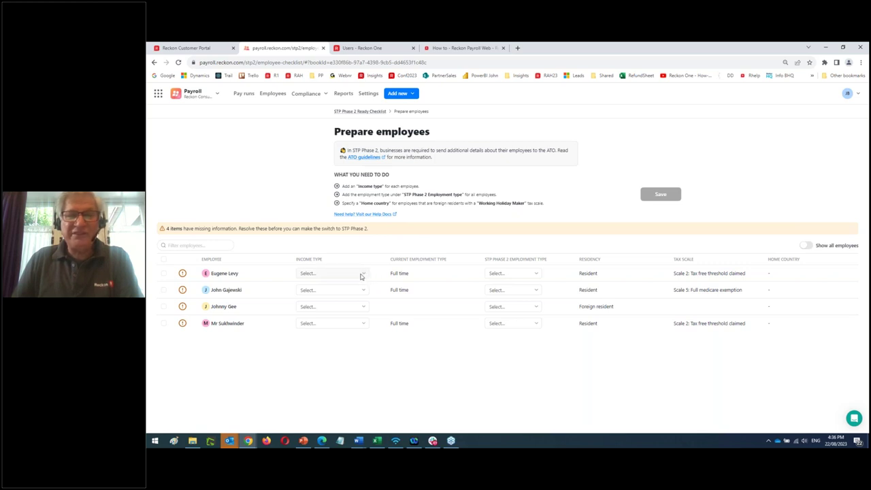
click(361, 274)
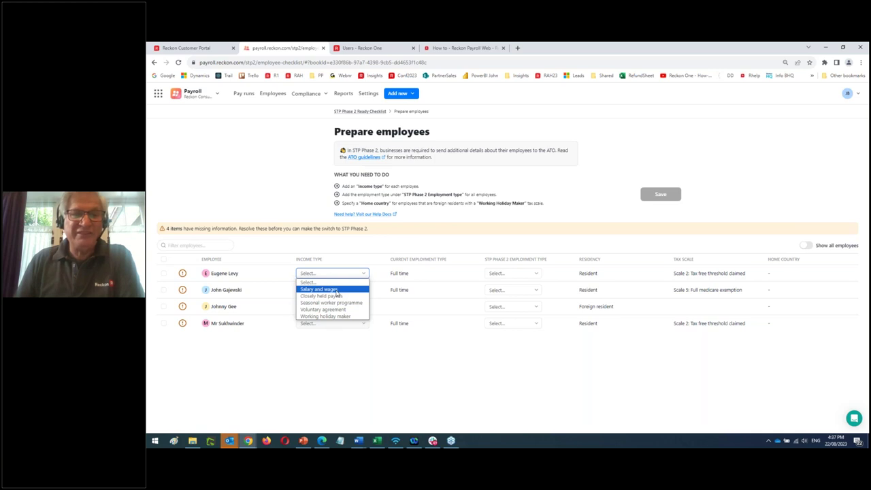
Set employee one to Salary and wages, Full time, and employee two to Closely held payees, Full time.
click(319, 289)
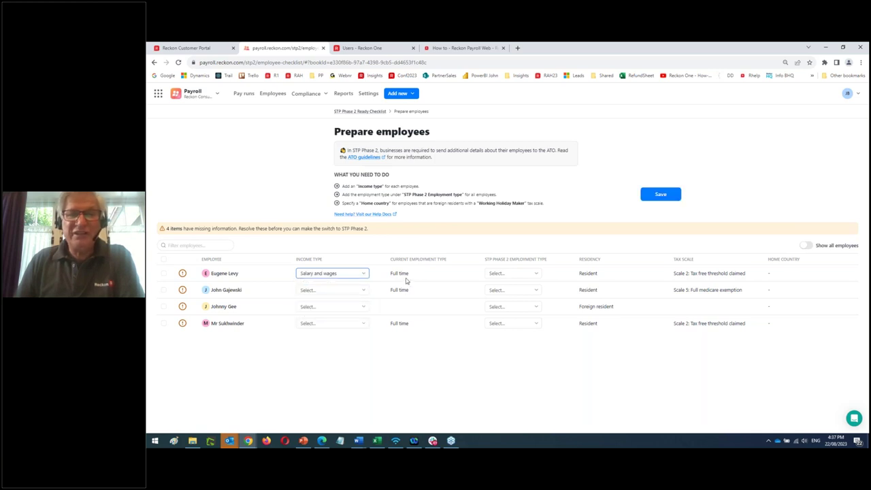
click(538, 274)
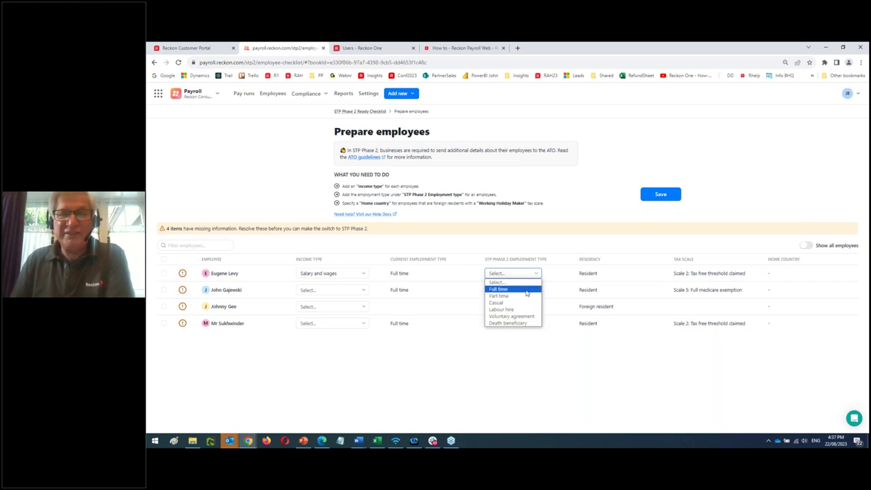
click(527, 291)
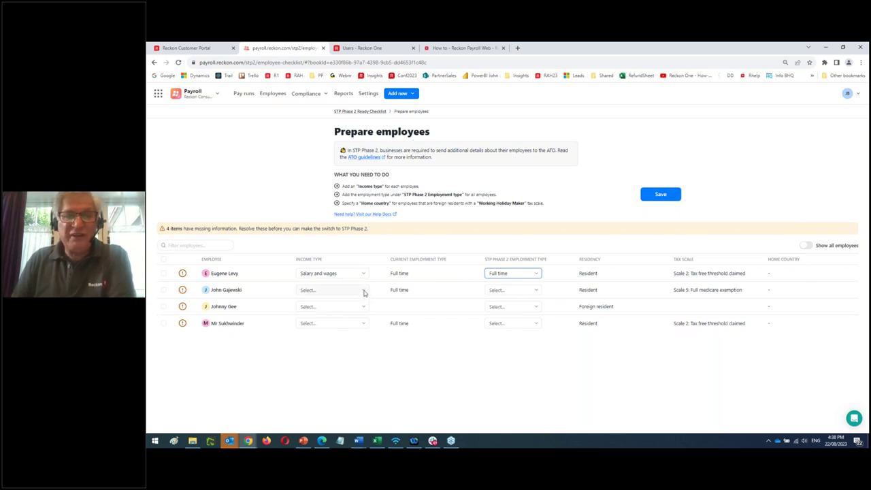
click(364, 292)
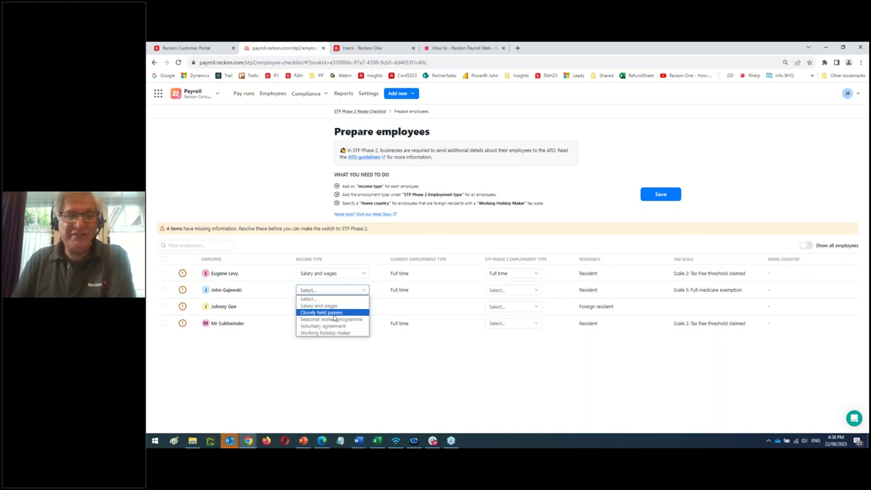
click(334, 313)
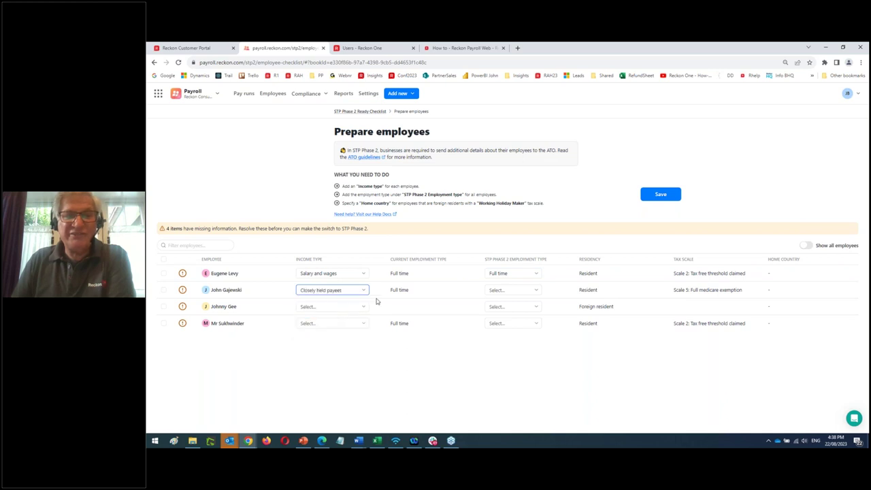
click(535, 293)
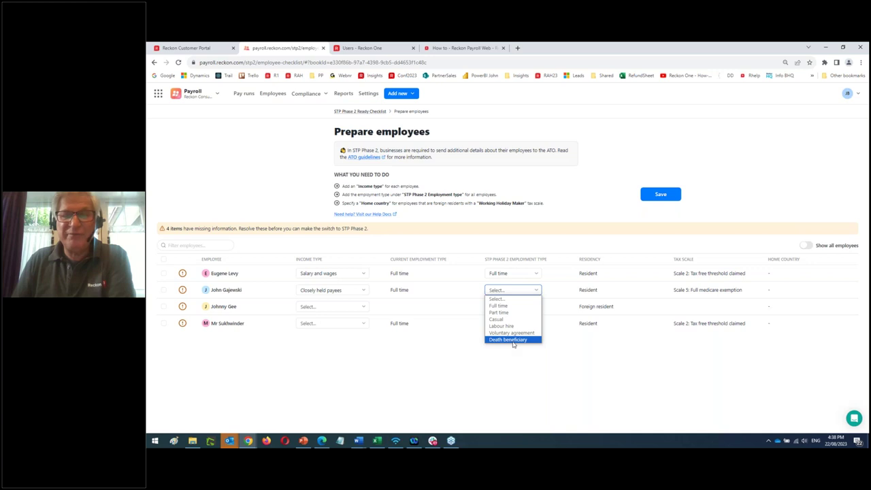
click(504, 307)
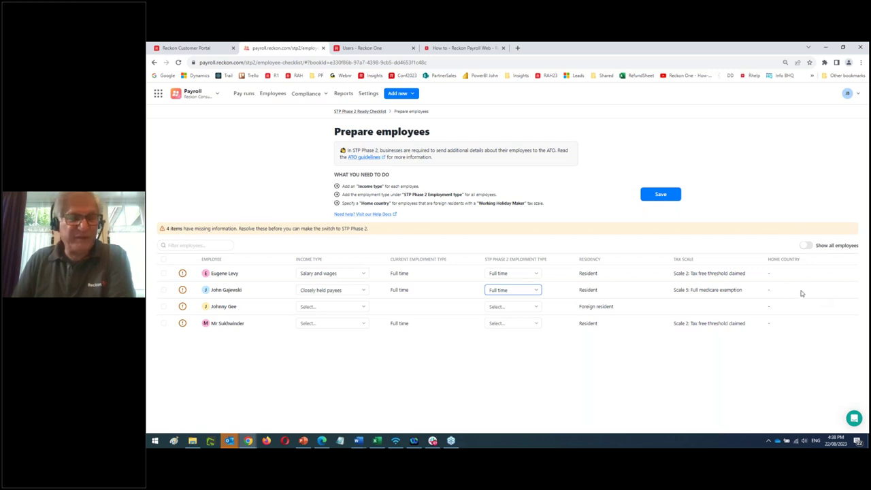
Give the third employee the Working holiday maker income type and Casual employment type.
click(364, 308)
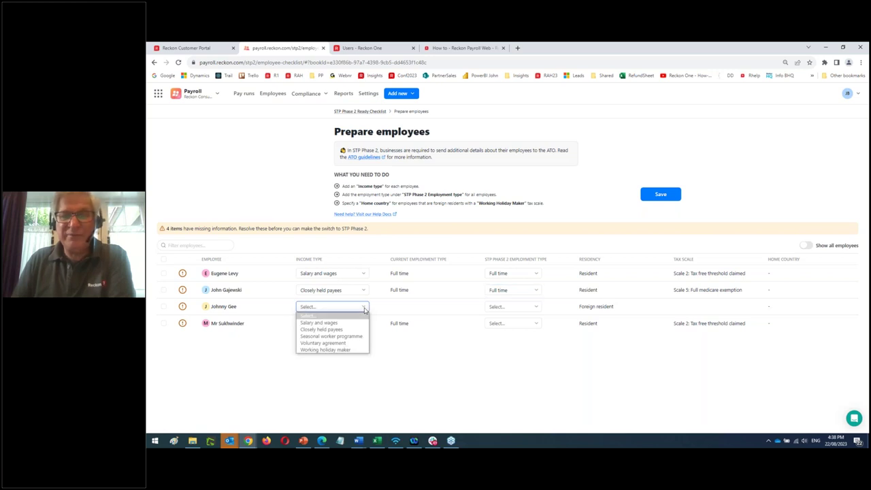
click(341, 350)
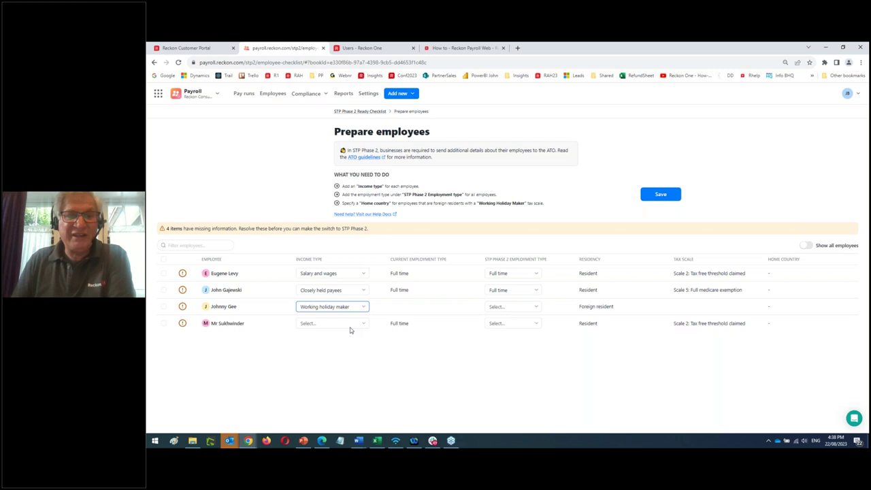
click(538, 310)
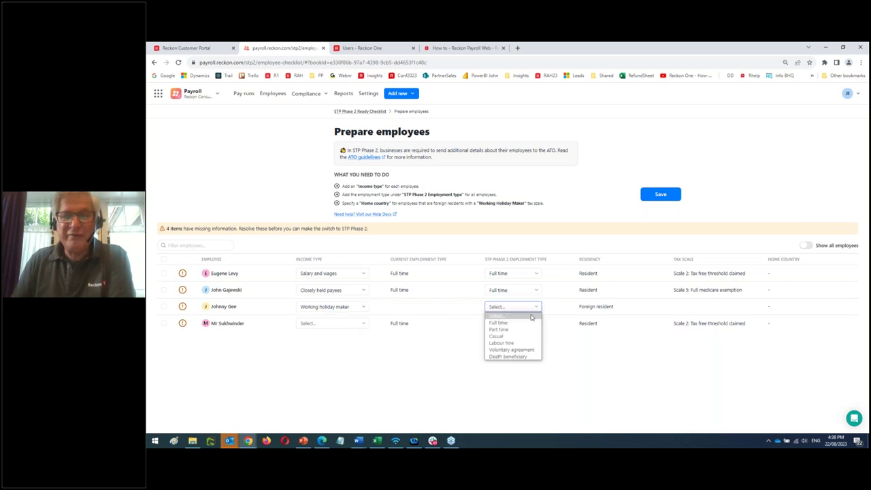
click(502, 336)
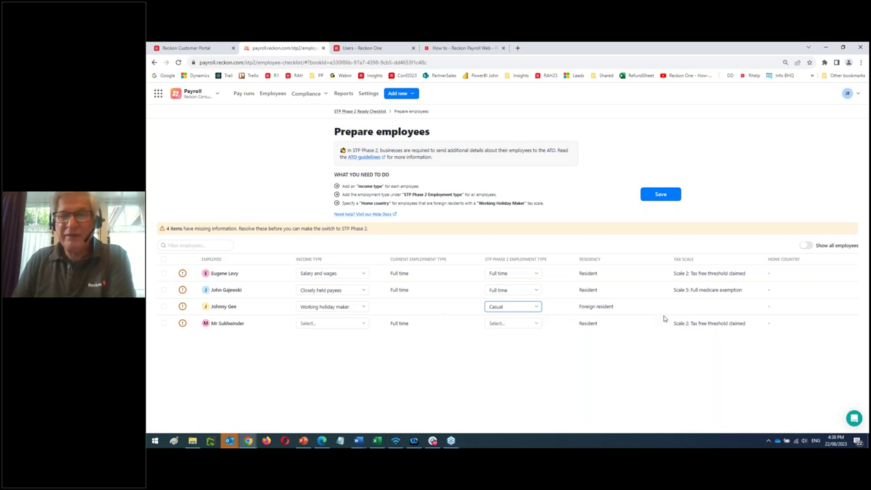
click(693, 312)
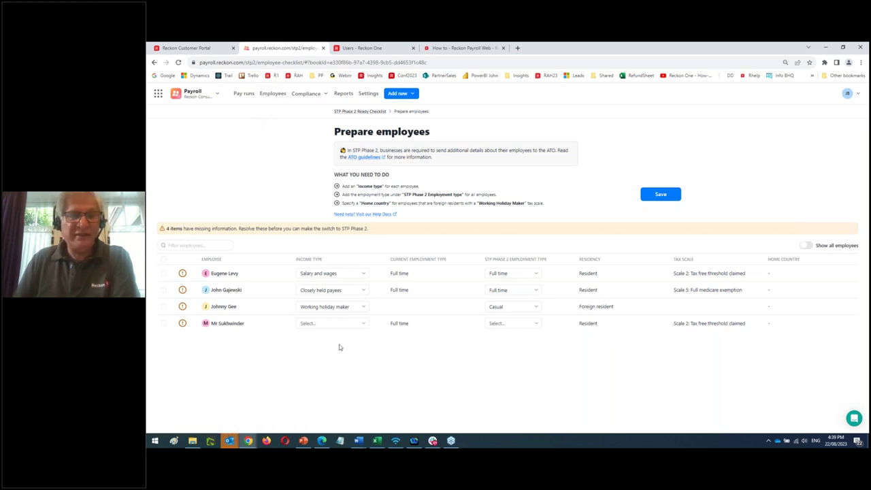
Give the last employee Salary and wages income type and Full time employment type.
click(361, 325)
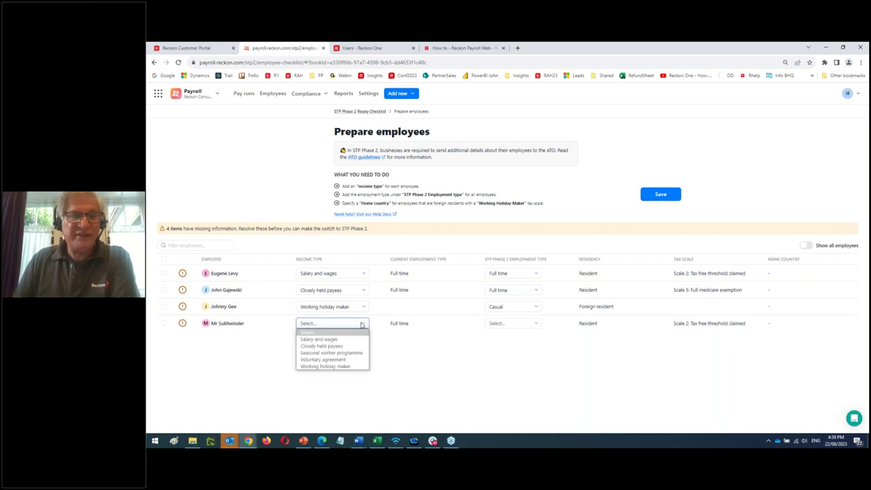
click(327, 339)
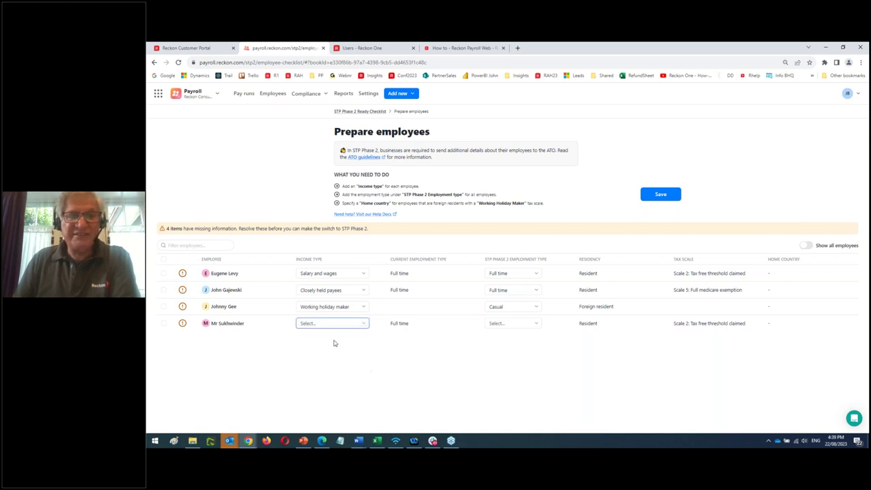
click(537, 327)
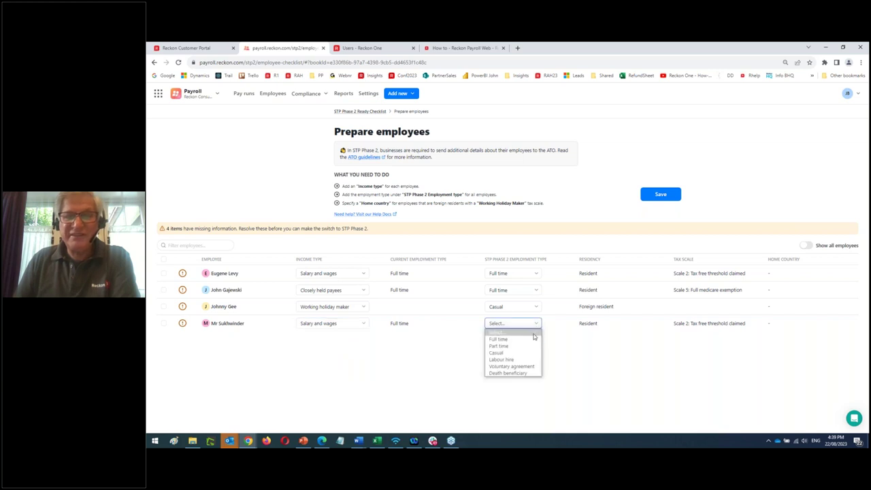
click(505, 340)
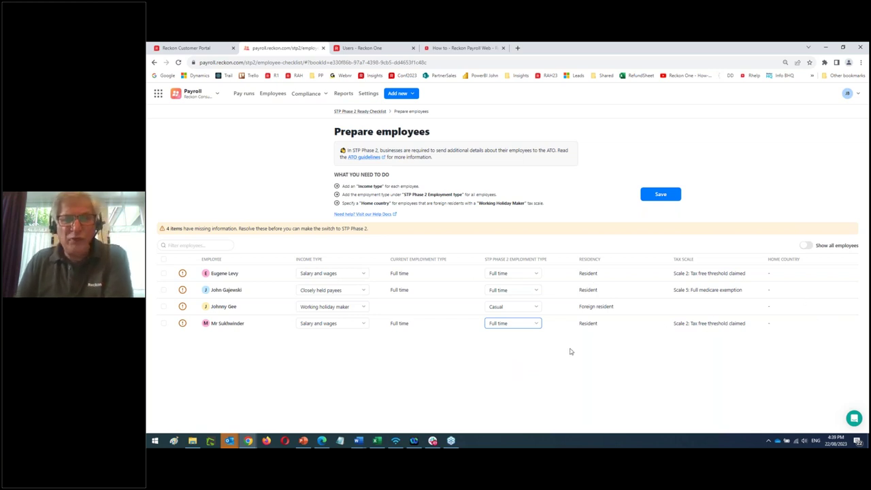
Save the checklist, dismiss the 4 saved / 1 failed results, and head for the Employees list.
click(661, 195)
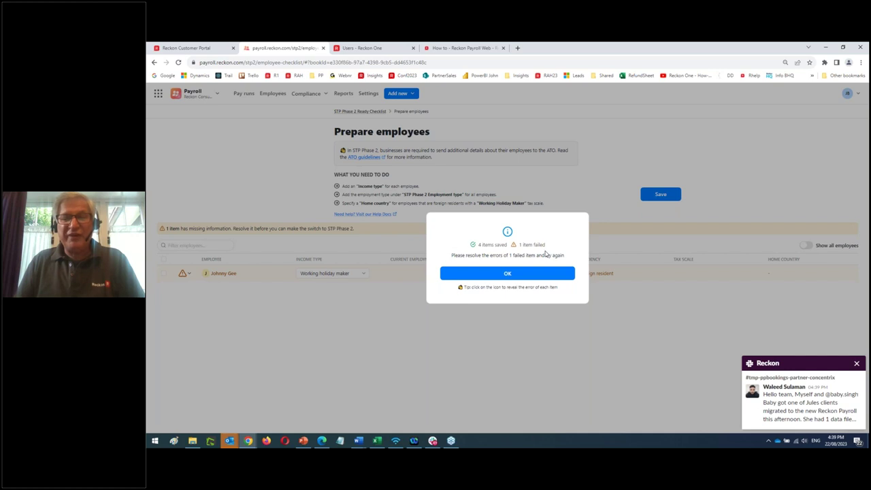
click(509, 273)
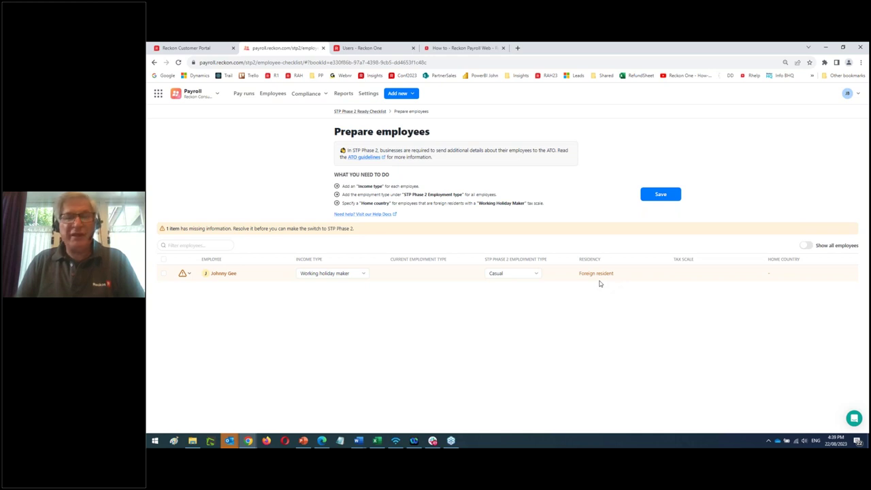
click(278, 97)
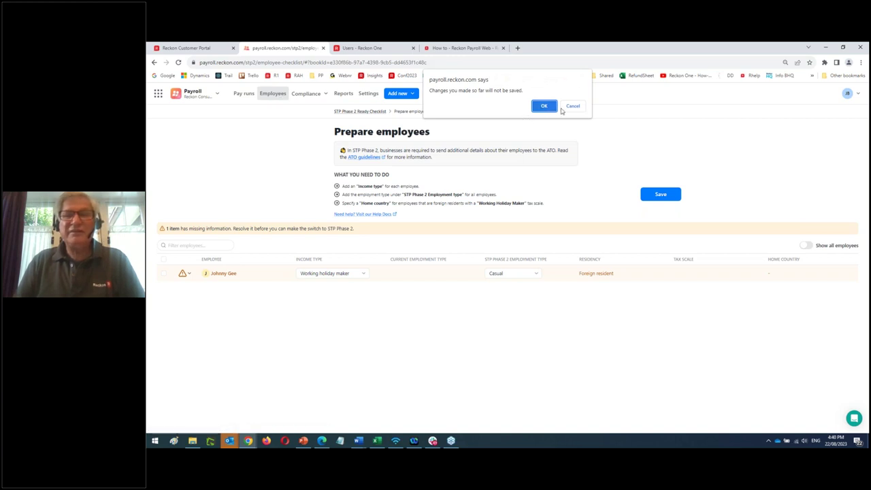
Save the remaining change, leave the checklist for Employees, and open the working holiday maker's record.
click(574, 105)
click(661, 196)
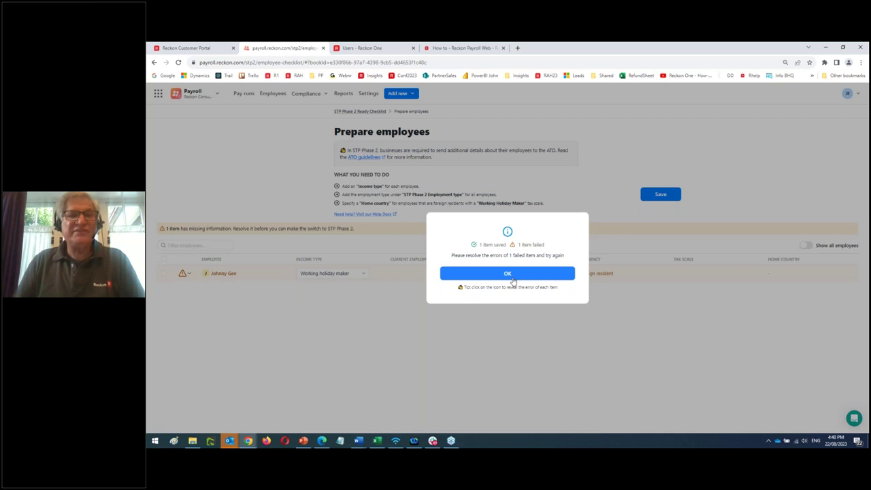
click(508, 277)
click(273, 93)
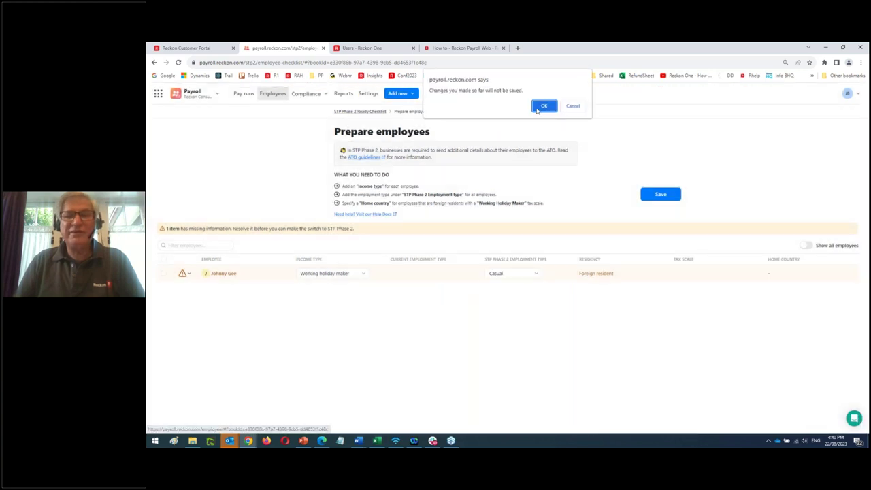
click(544, 106)
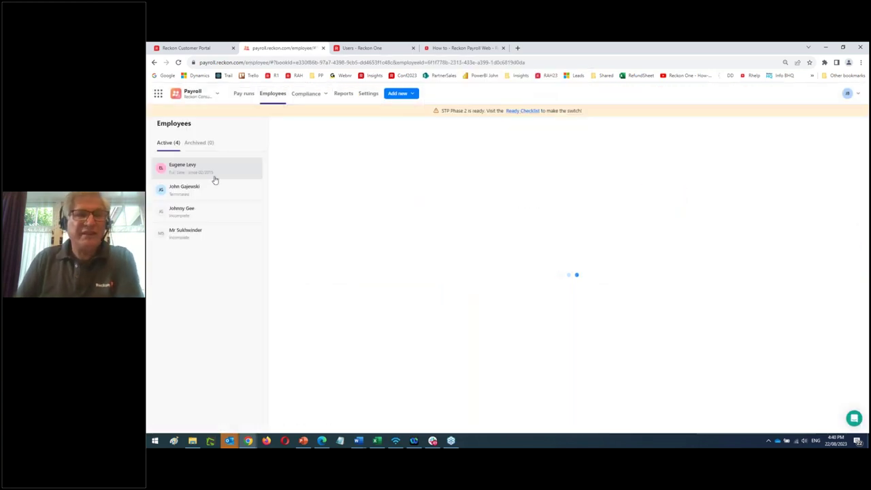
click(190, 216)
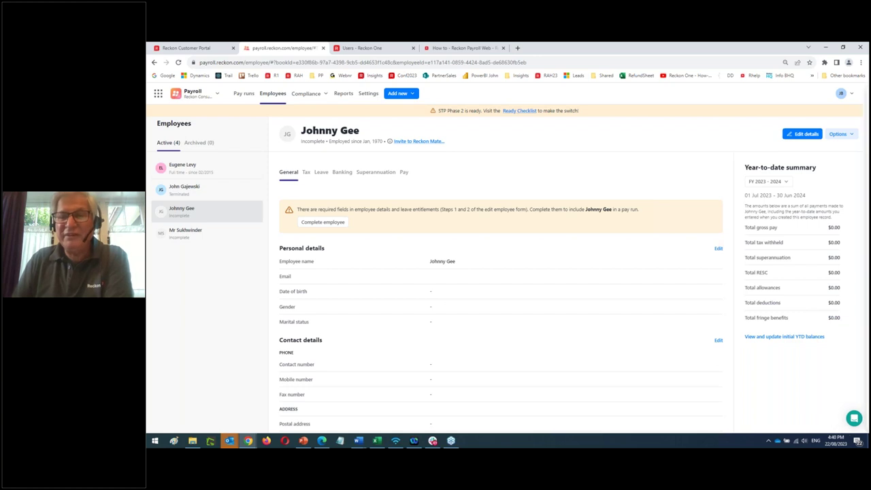
click(718, 249)
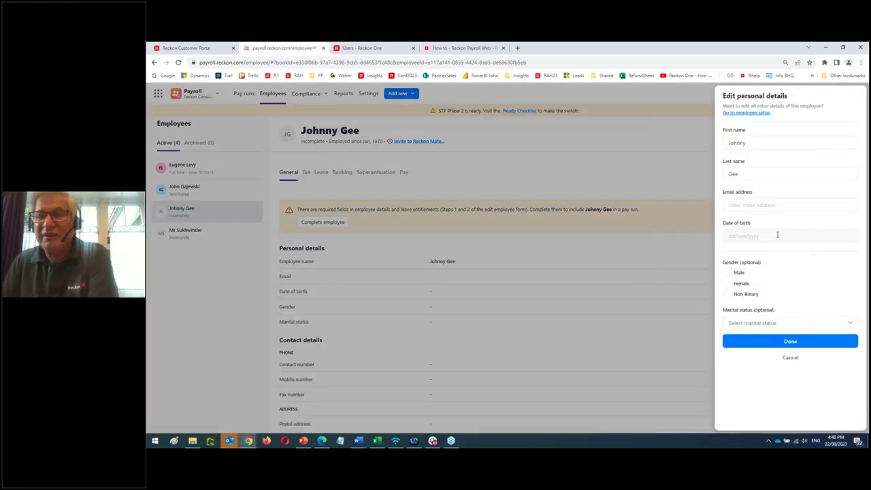
click(747, 203)
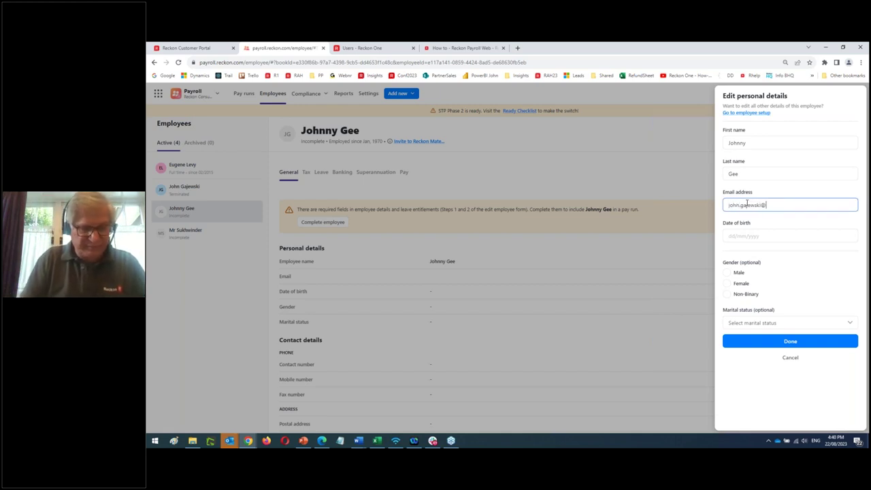
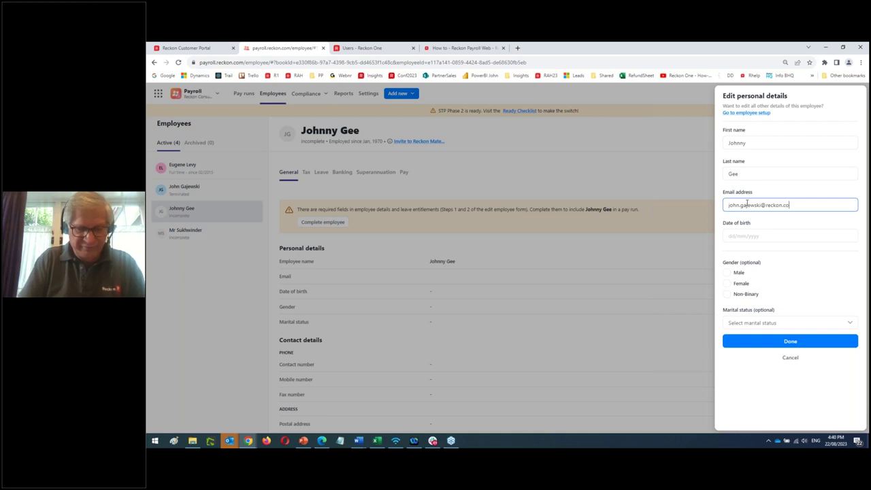
click(744, 236)
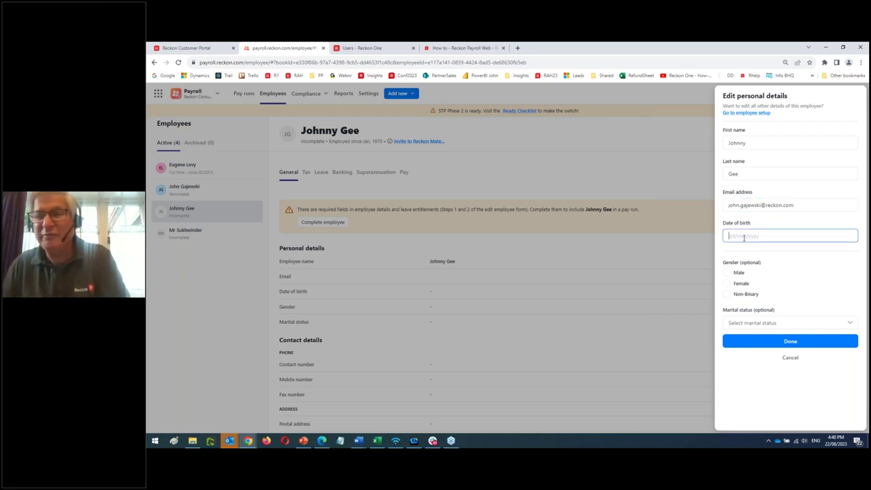
text(01/01/1980)
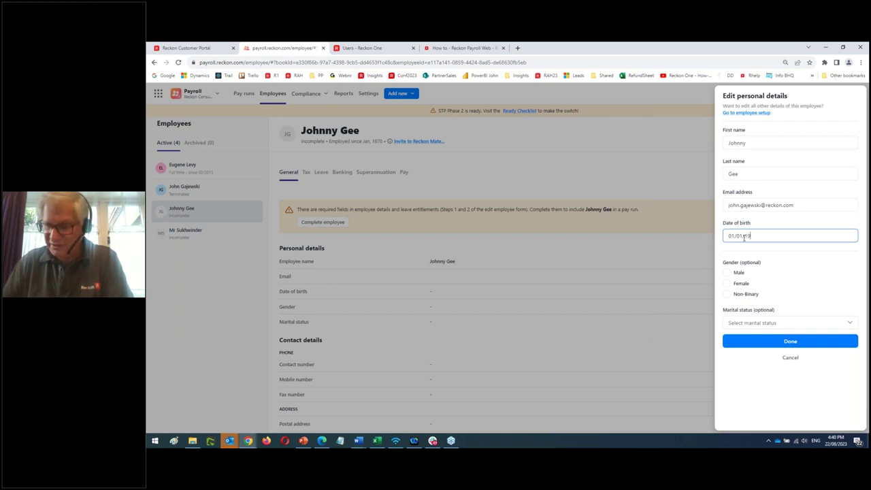
click(728, 273)
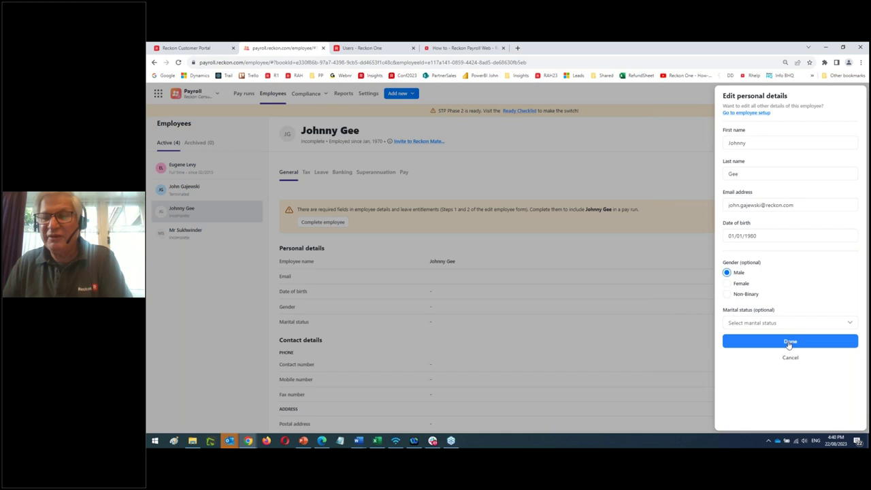
click(790, 342)
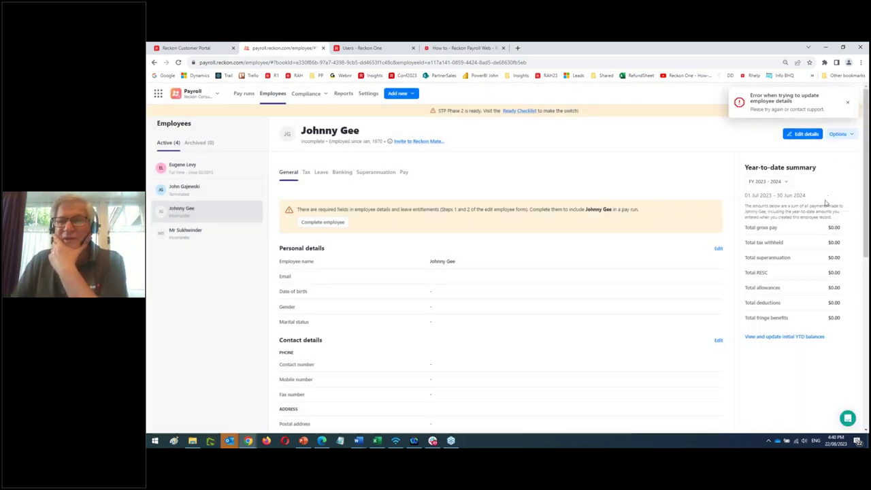
scroll(866, 170, down, 1)
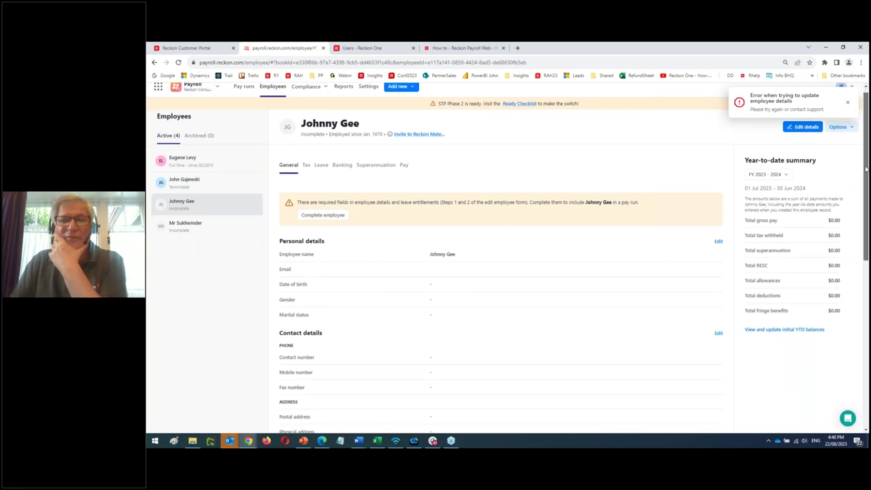
scroll(866, 183, up, 2)
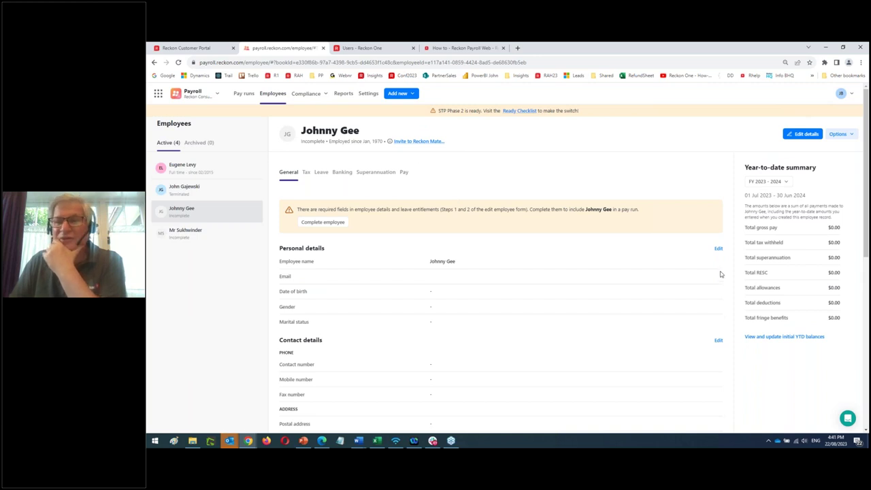
Delete the incomplete working holiday maker's record, leaving three employees, and reopen the Ready Checklist.
click(839, 134)
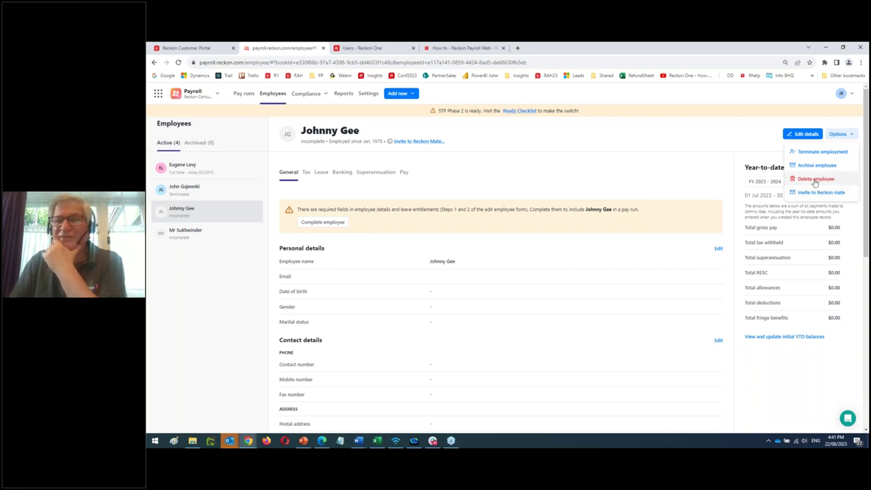
click(815, 179)
click(569, 279)
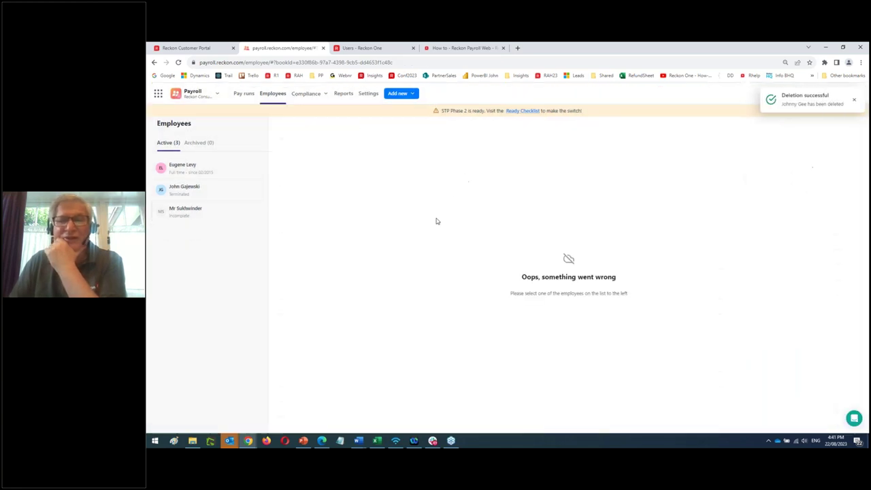
click(296, 95)
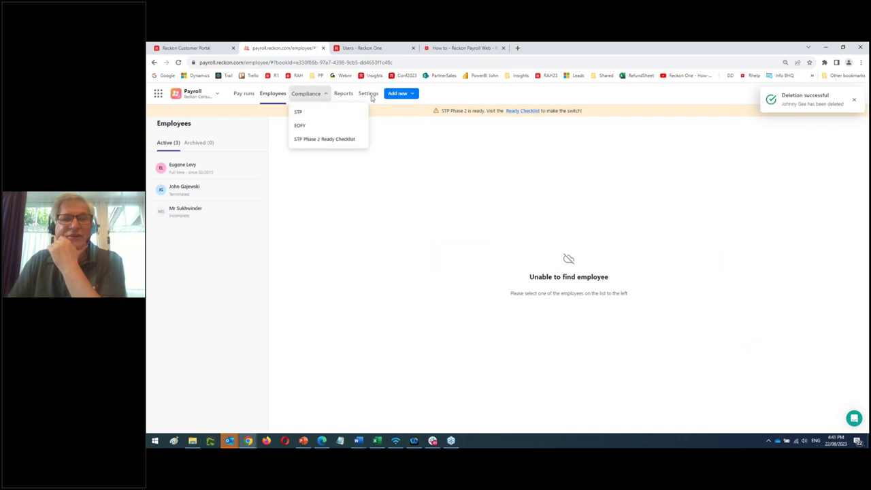
click(523, 112)
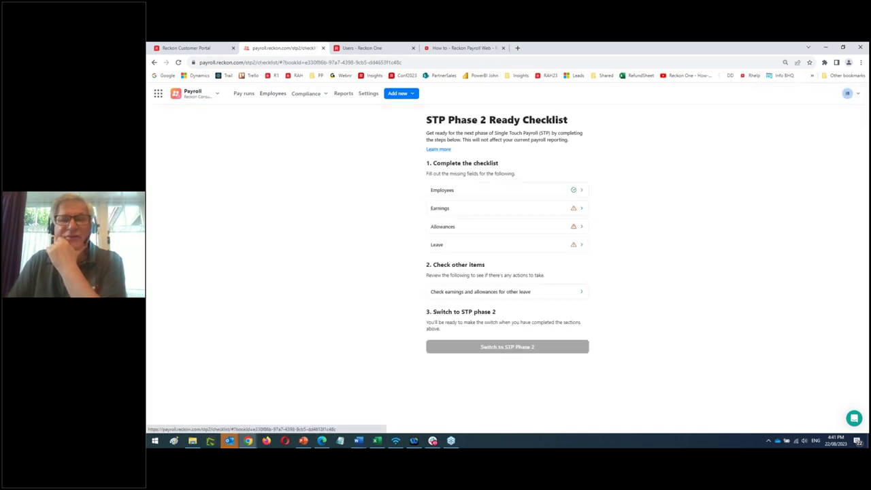
Review all three remaining employees as complete, then open the checklist's Earnings step.
click(577, 194)
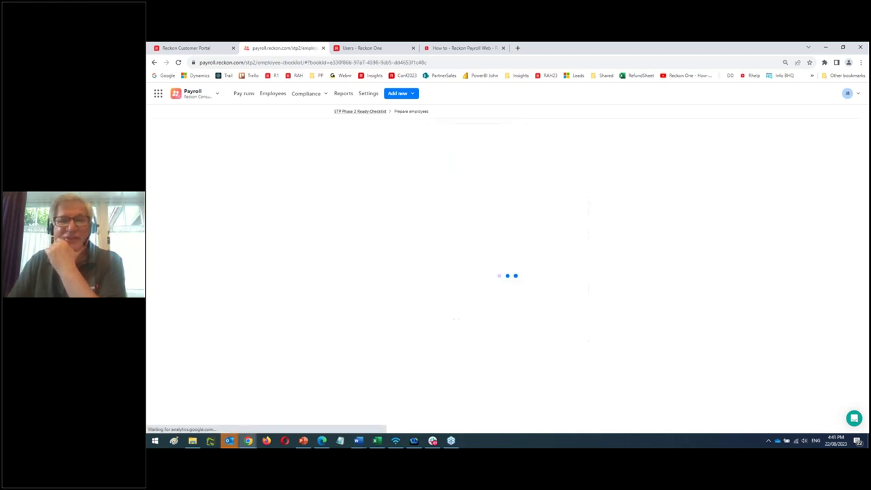
click(807, 227)
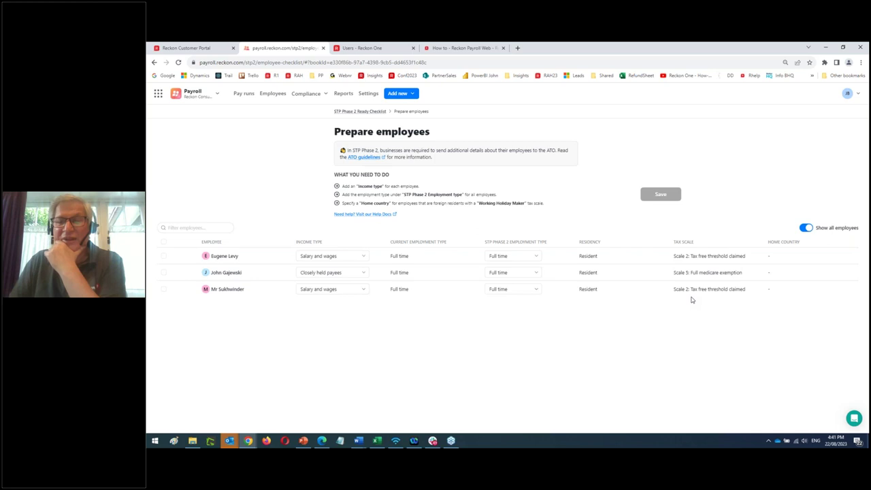
click(359, 111)
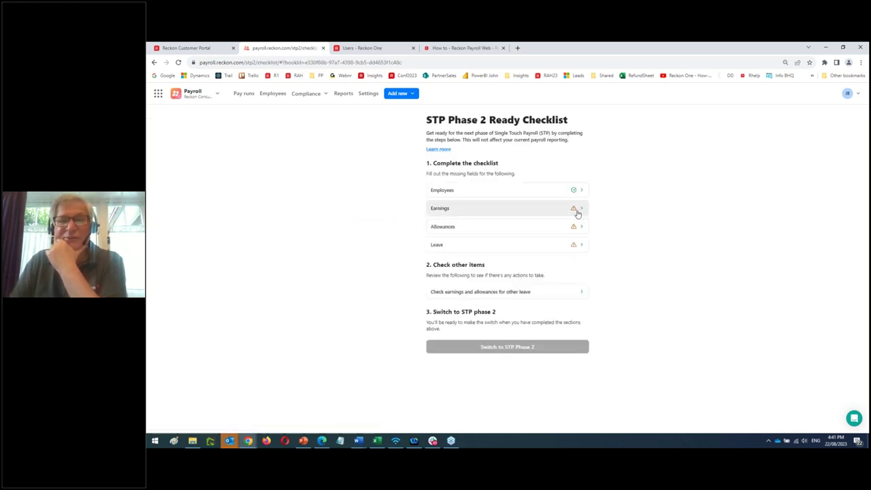
click(577, 213)
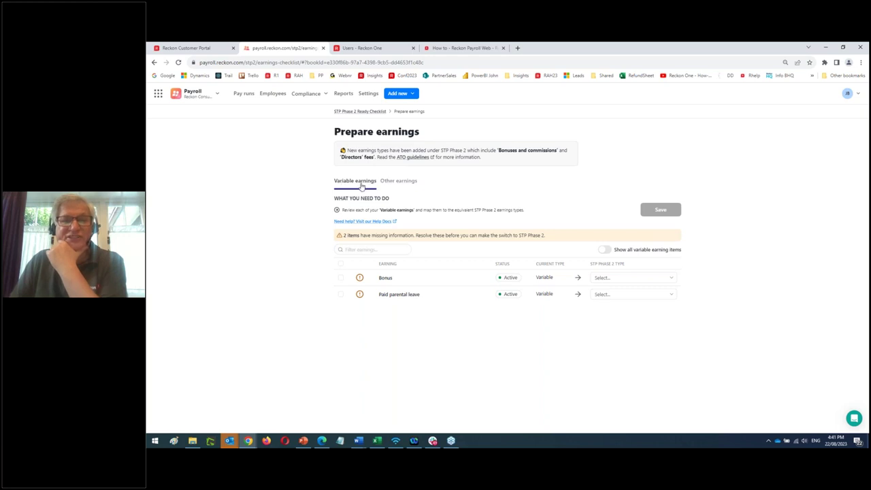
Switch to the Variable earnings list and review its incomplete items.
click(400, 183)
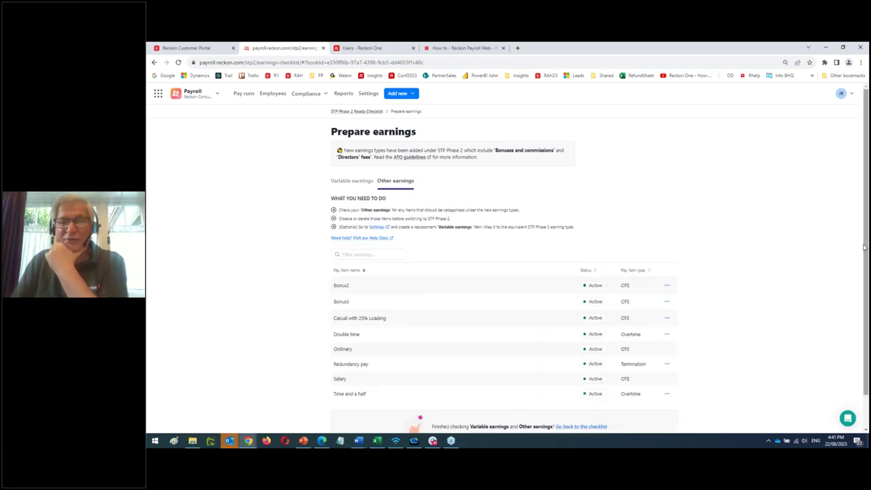
scroll(560, 248, down, 1)
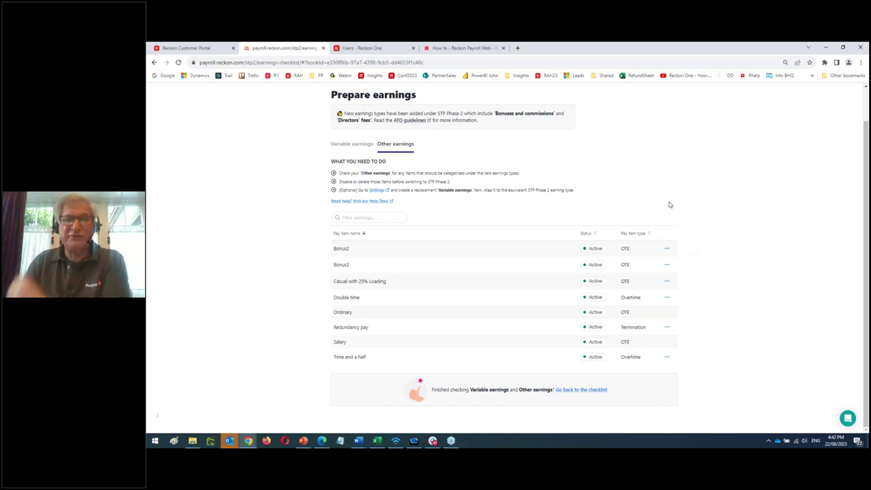
click(350, 145)
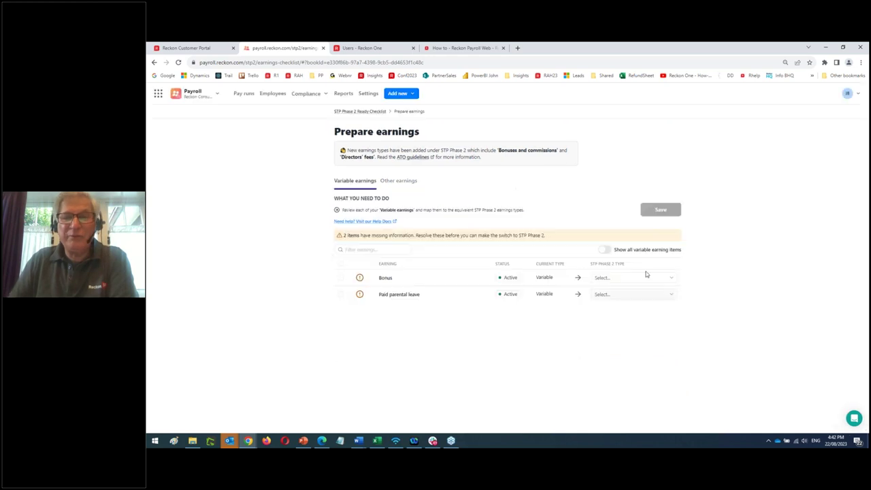
click(604, 250)
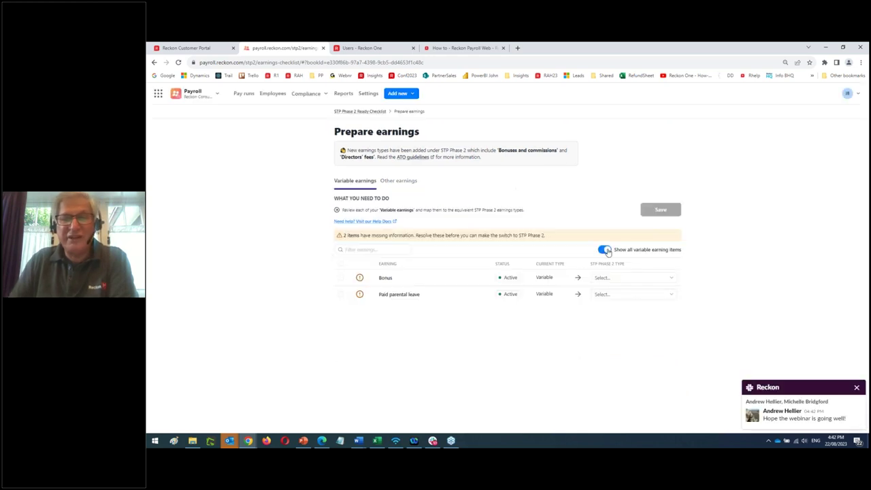
click(603, 253)
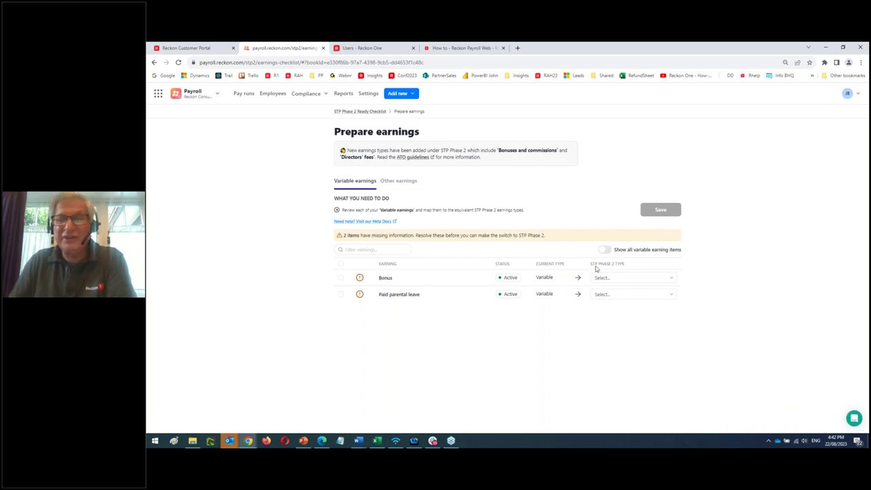
Map Bonus to Bonuses and commissions and Paid parental leave to Variable, then save.
click(673, 280)
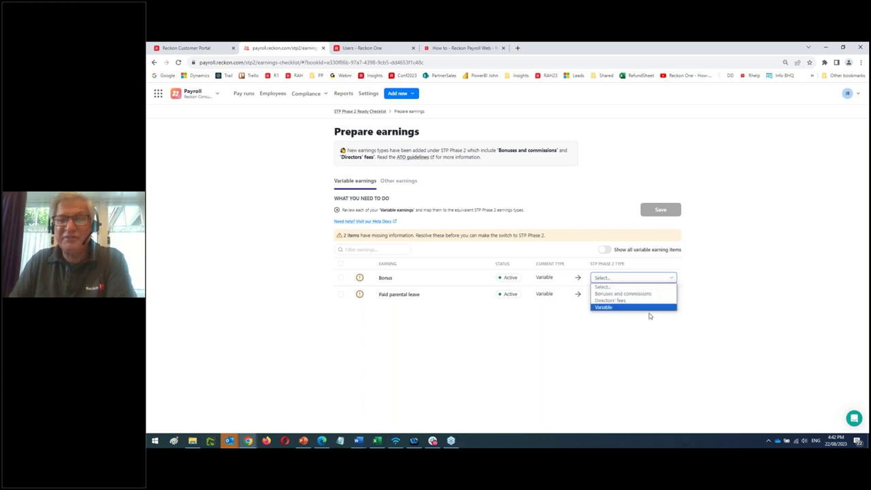
click(616, 294)
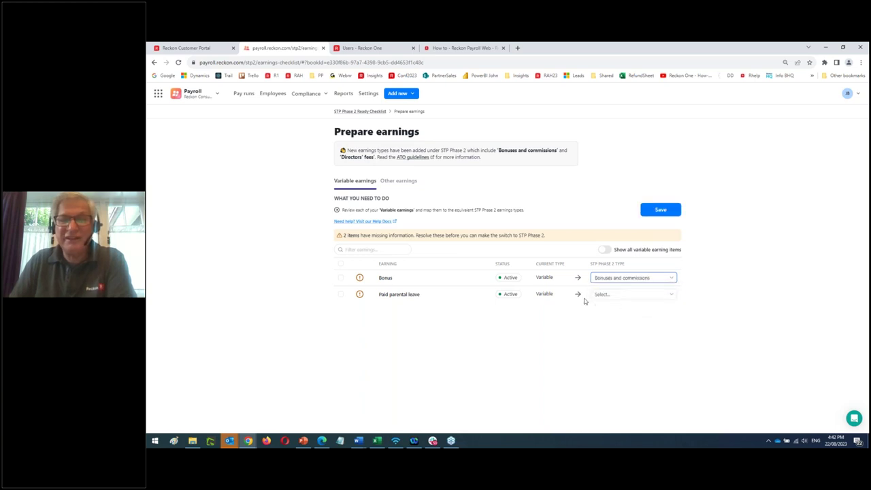
click(668, 298)
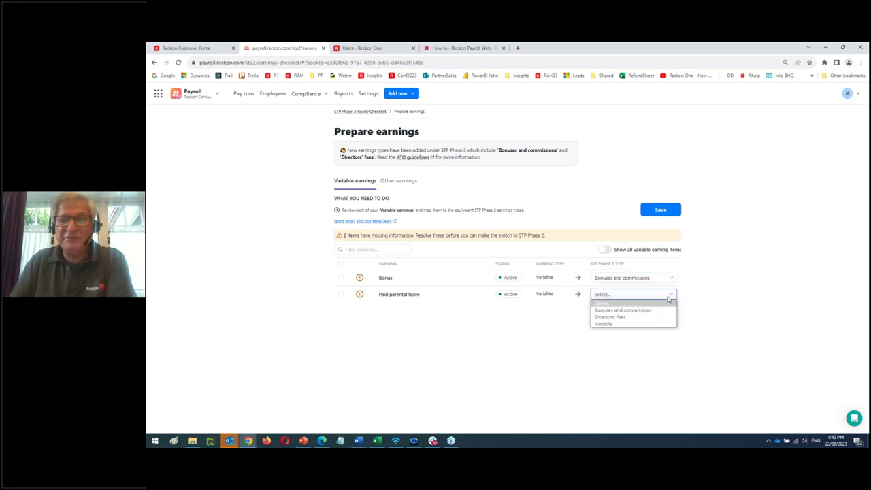
click(616, 324)
click(753, 297)
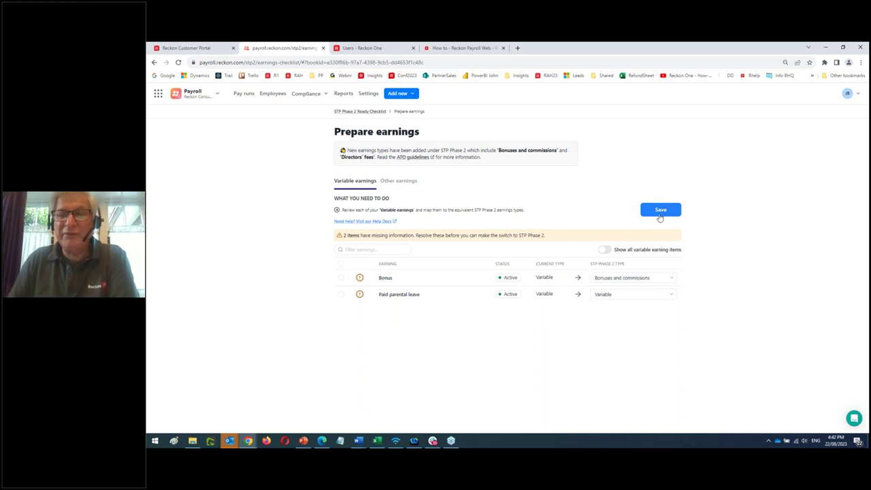
click(659, 211)
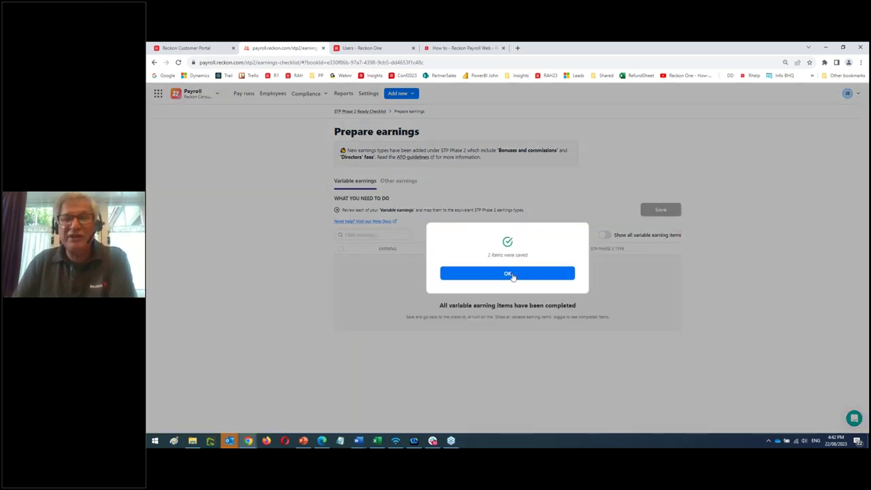
click(509, 273)
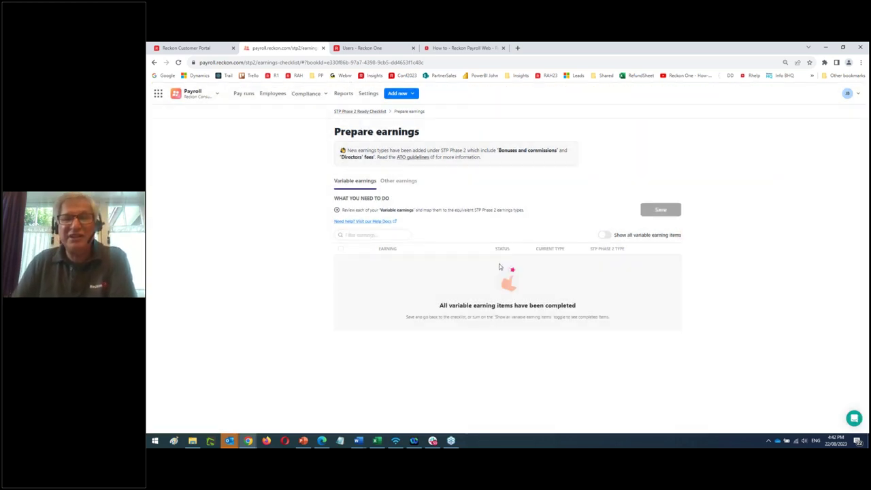
click(360, 112)
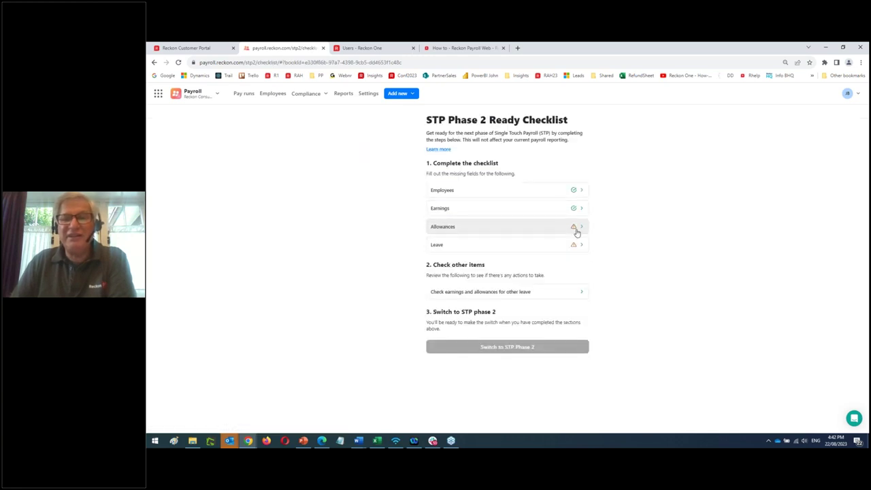
Map both car allowances to Cents per KM and JK-TIER1 to Other with sub-type General.
click(575, 232)
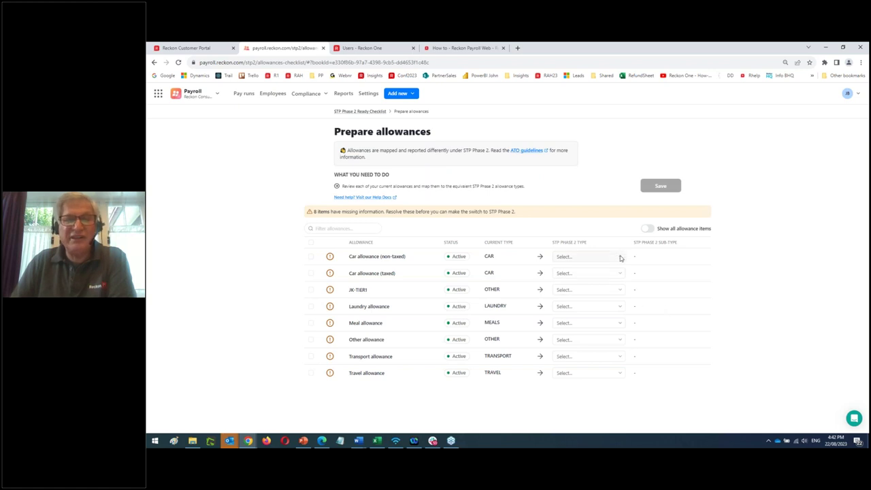
click(621, 258)
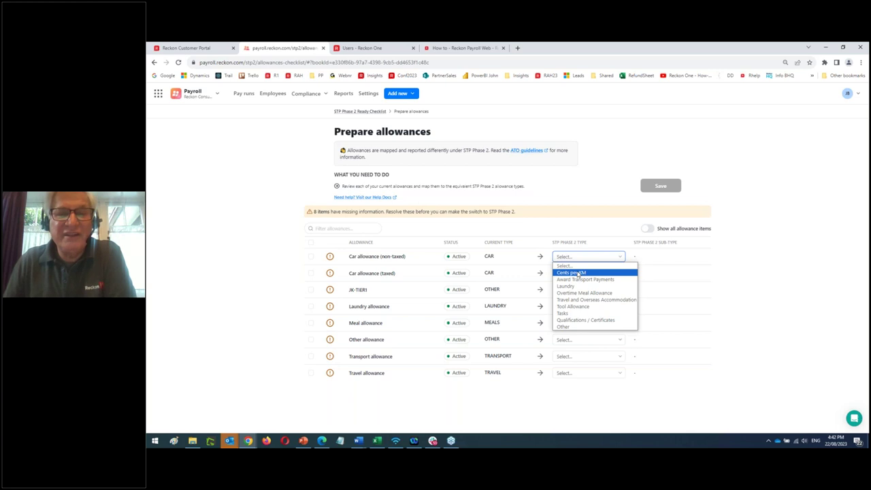
click(578, 273)
click(621, 274)
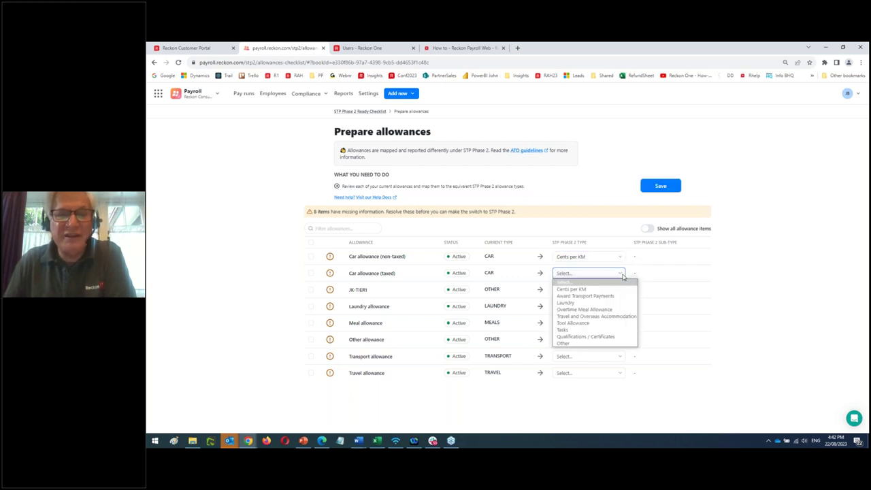
click(596, 289)
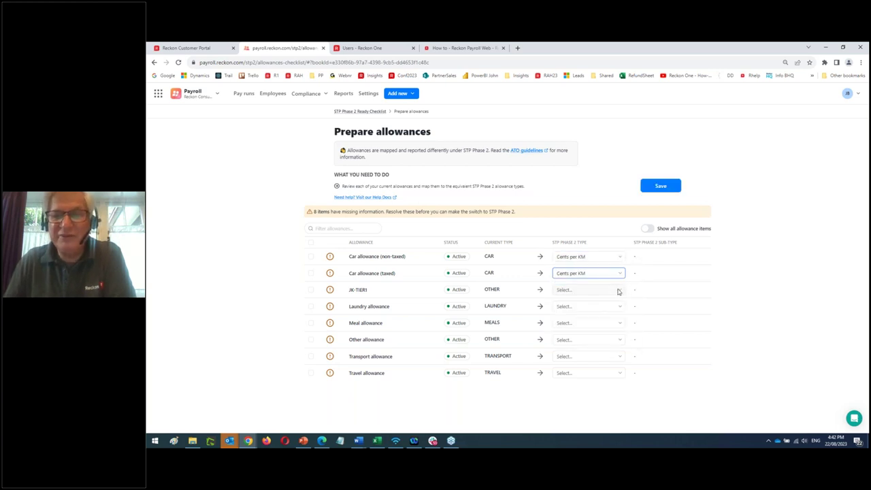
click(619, 289)
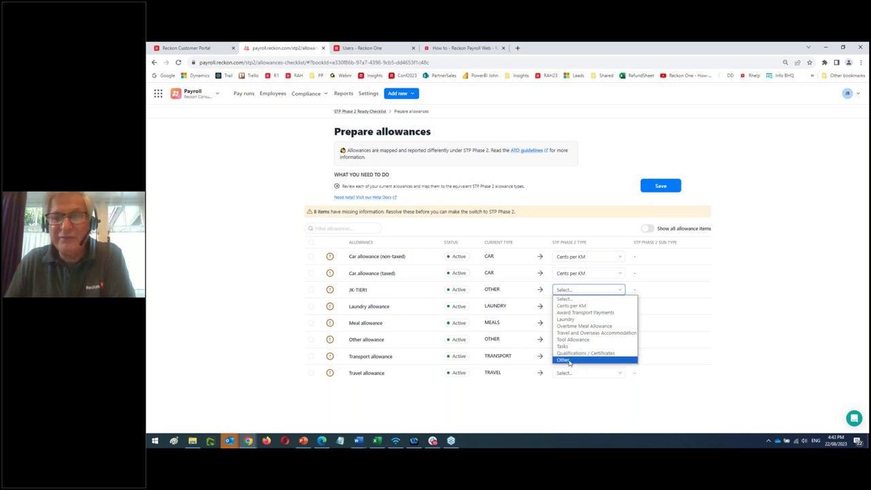
click(578, 361)
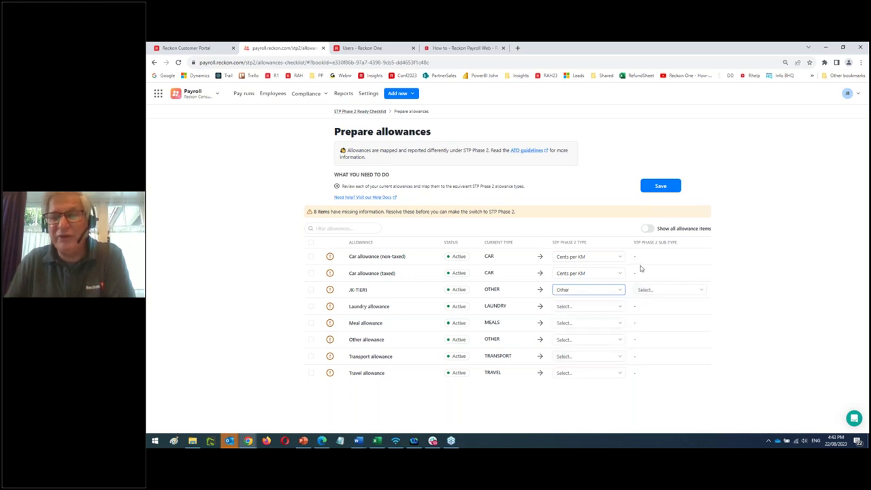
click(702, 290)
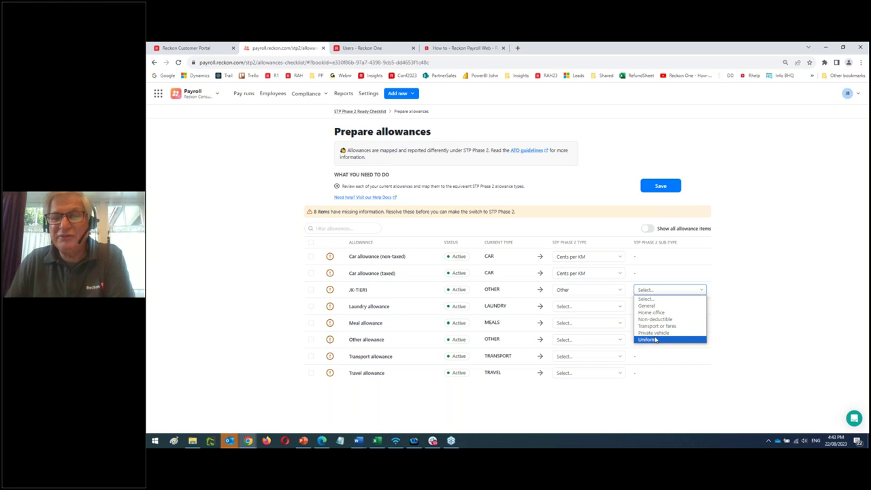
click(650, 305)
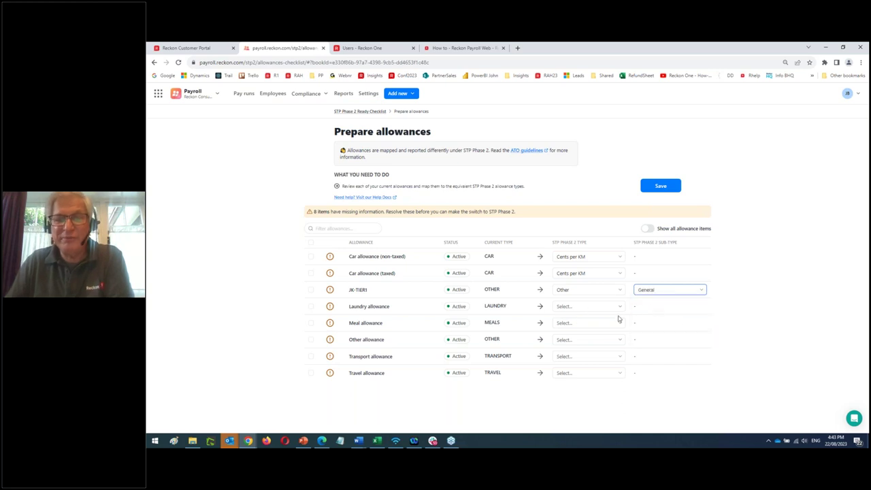
Map Laundry to Laundry, Meal to Overtime Meal Allowance, and Other allowance to Other, General.
click(620, 307)
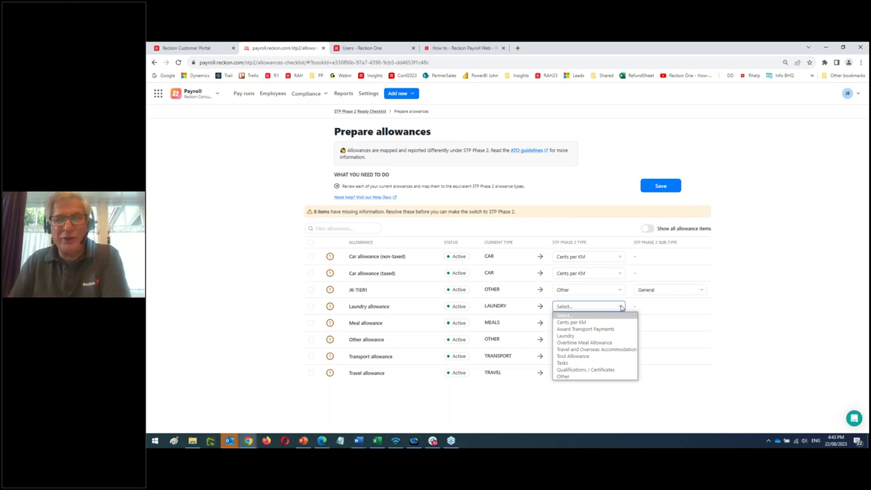
click(615, 336)
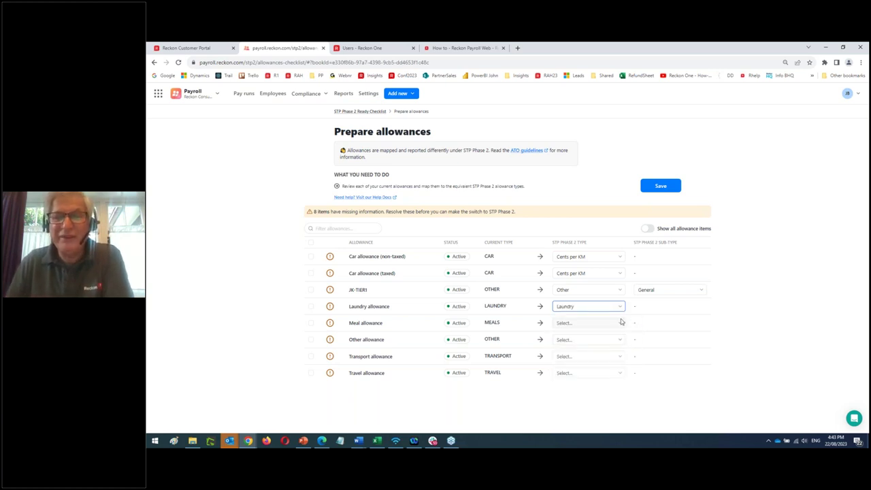
click(620, 326)
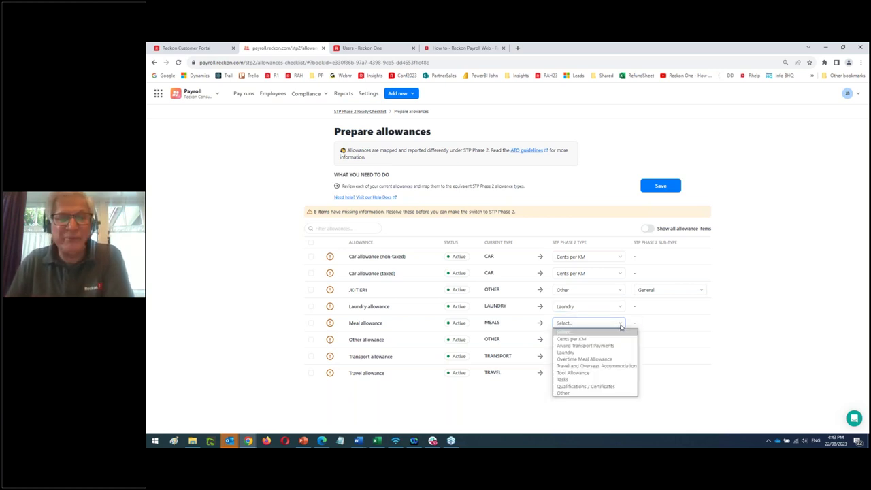
click(586, 360)
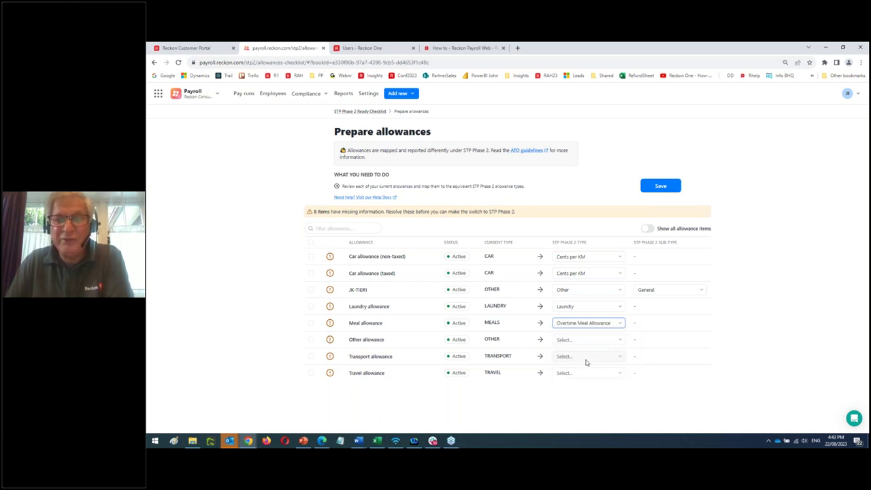
click(619, 341)
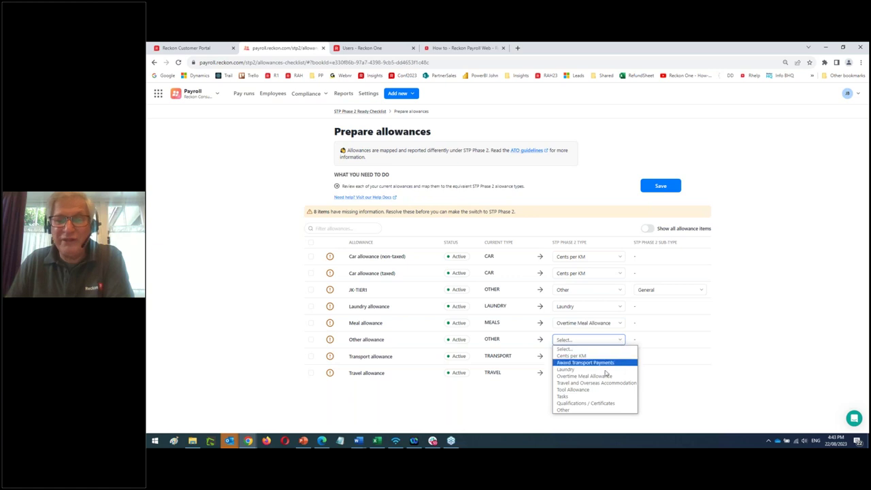
click(577, 411)
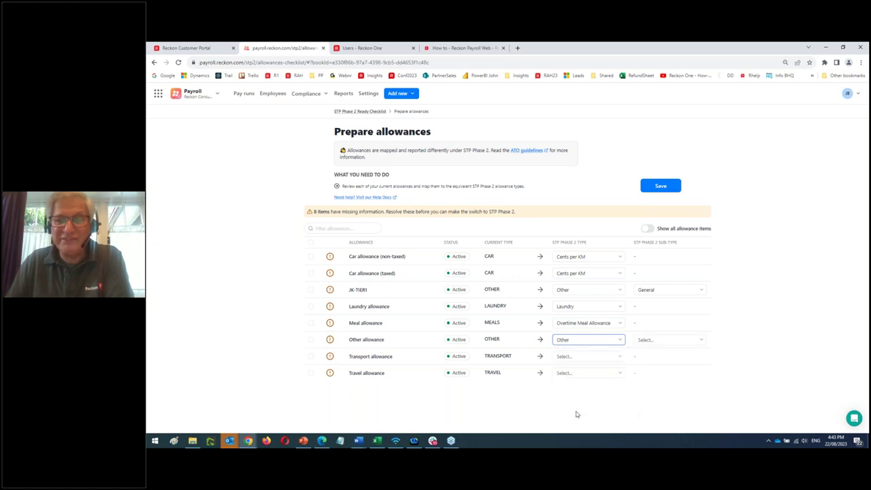
click(703, 341)
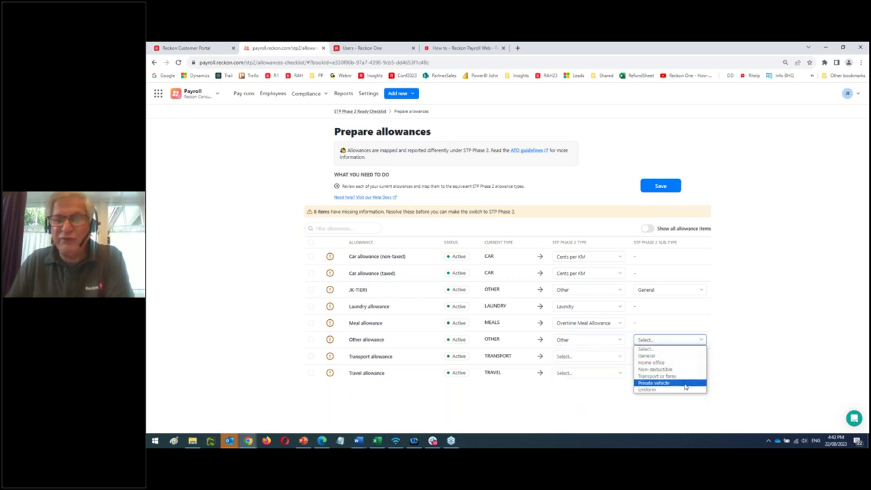
click(680, 357)
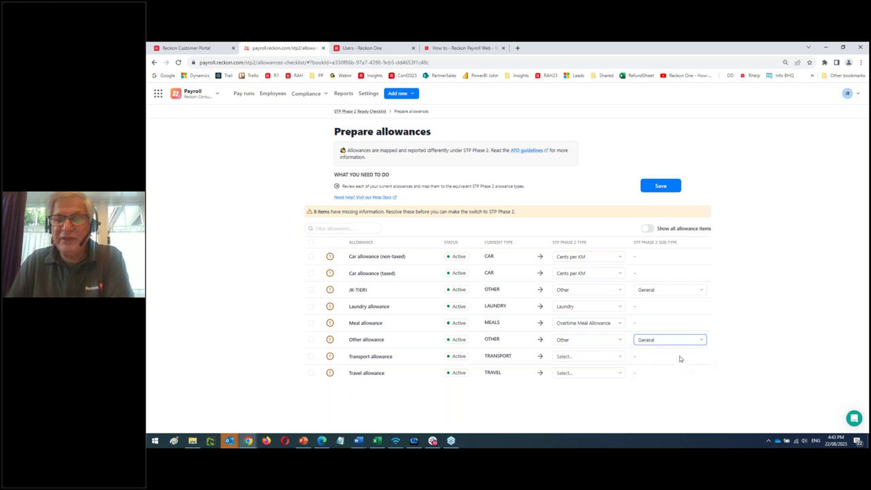
Map Transport to Award Transport Payments and Travel to Travel and Overseas Accommodation, then save all 8.
click(621, 357)
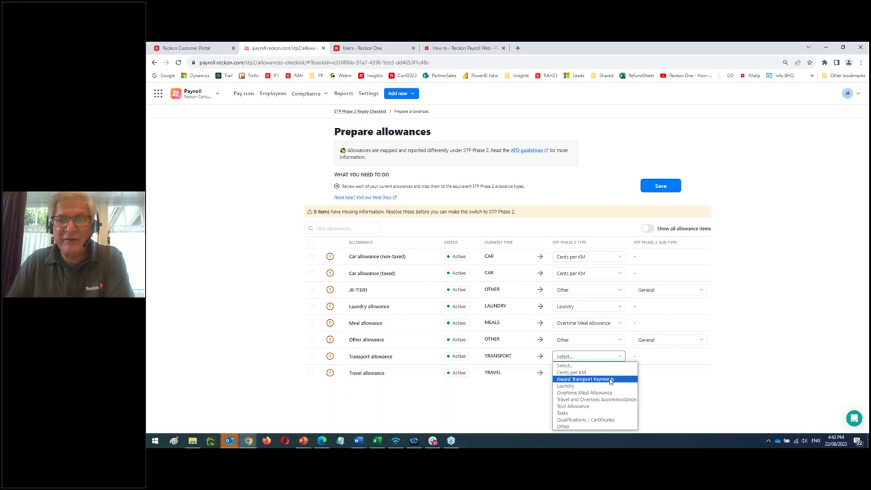
click(611, 380)
click(620, 376)
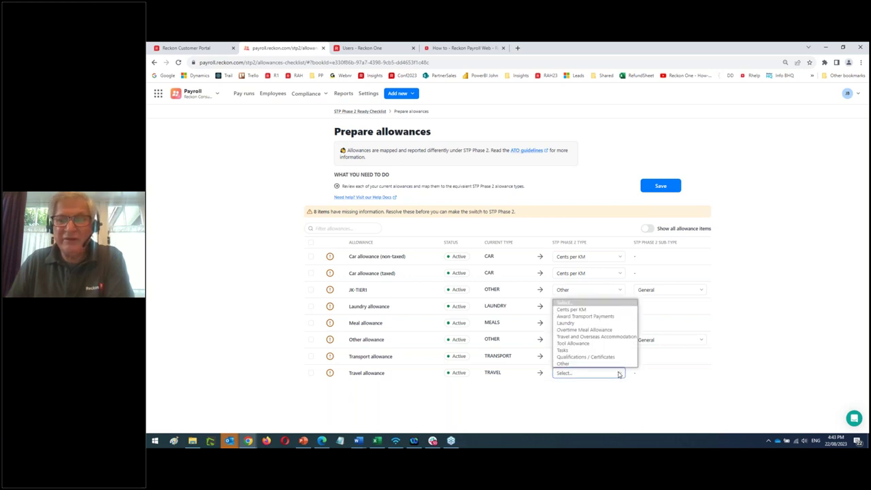
click(597, 337)
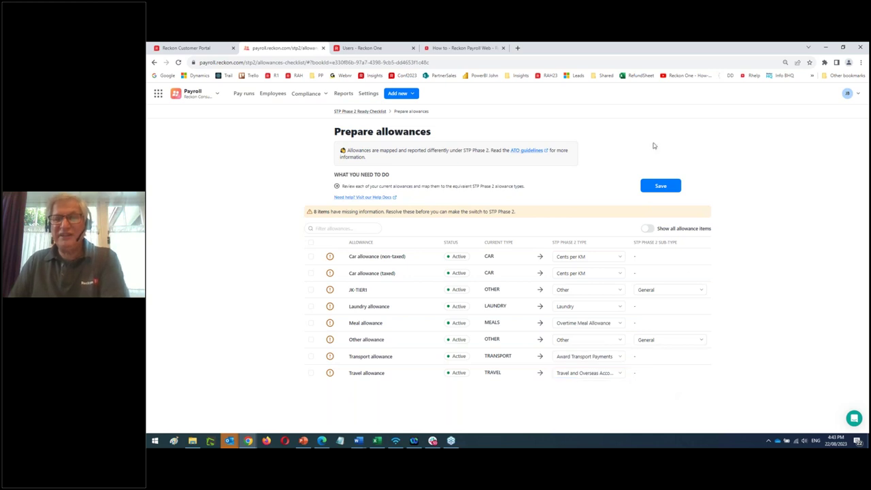
click(661, 191)
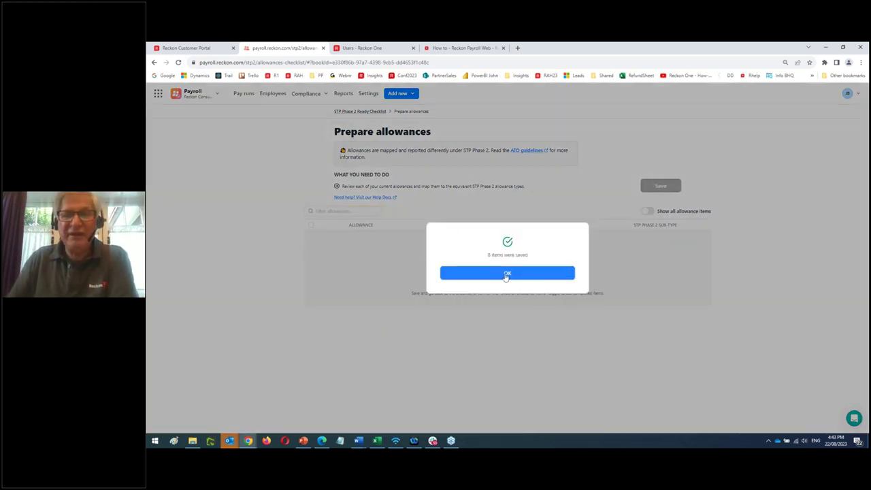
click(507, 275)
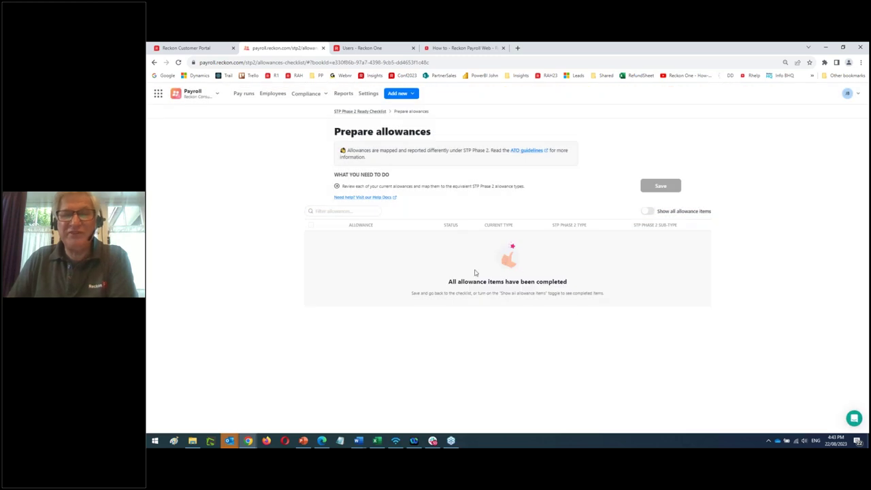
click(364, 111)
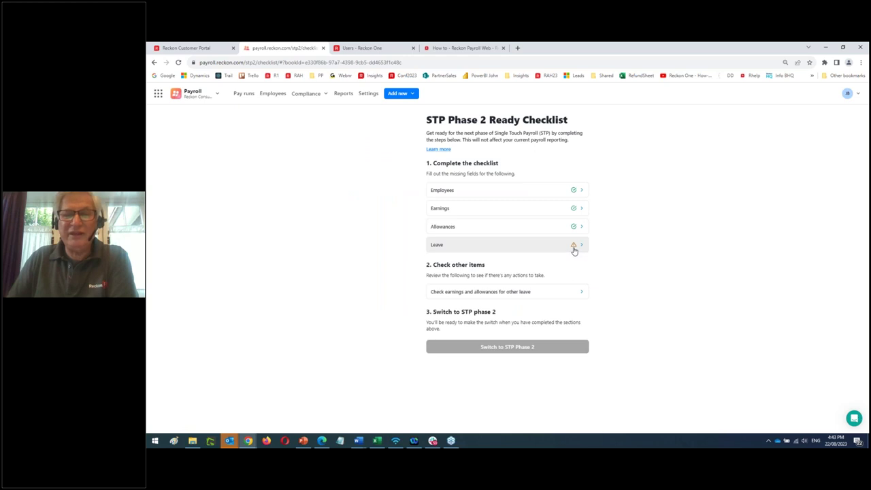
Set Compassionate and Family & domestic violence leave sub-types to Other, RDO to Time off in Lieu, and save.
click(574, 246)
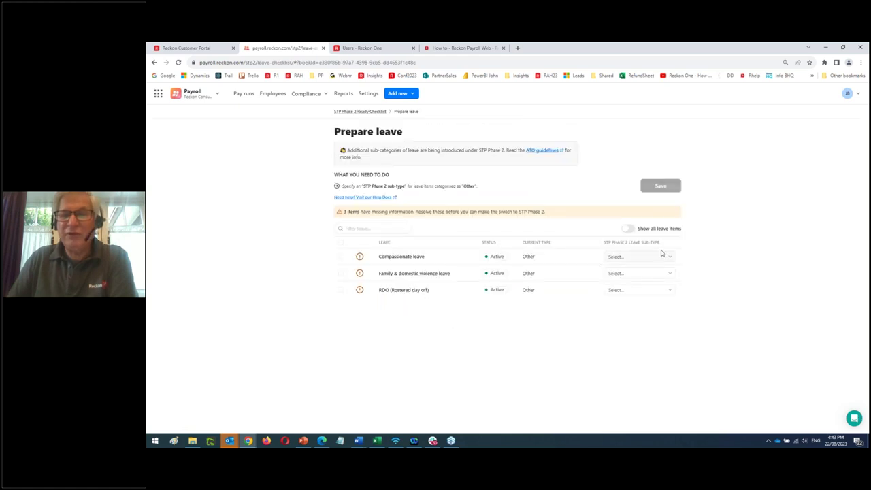
click(630, 230)
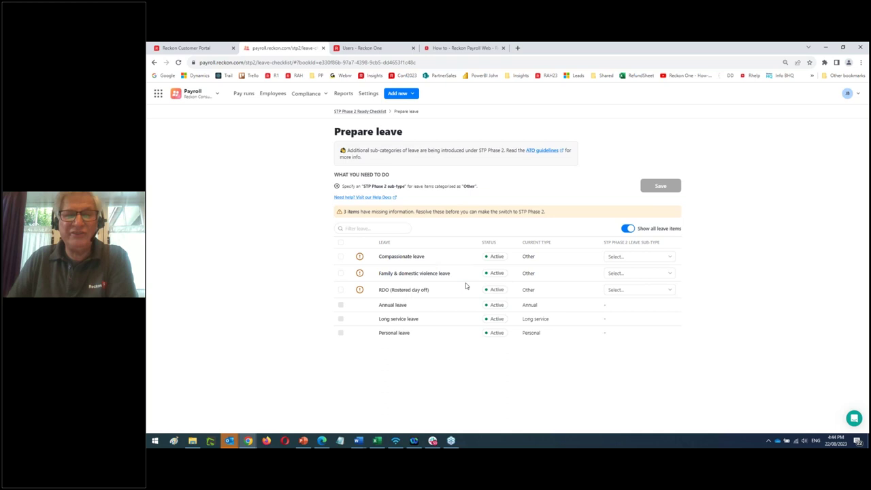
click(671, 258)
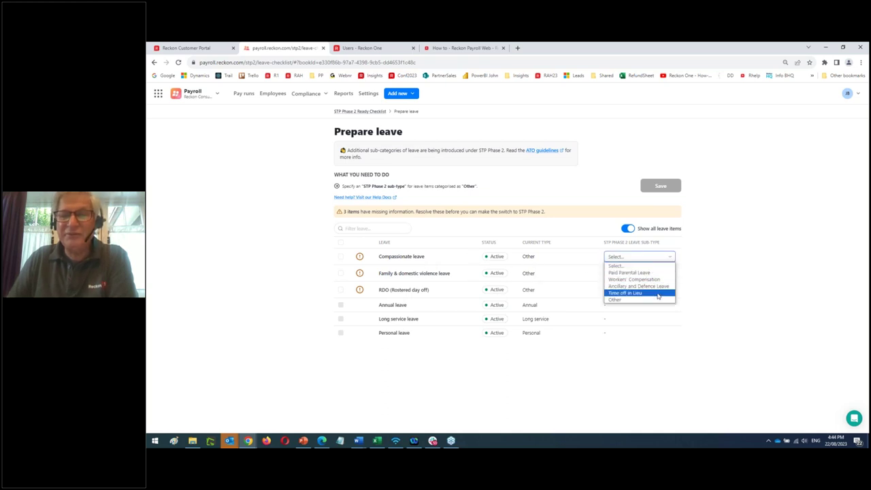
click(630, 300)
click(669, 273)
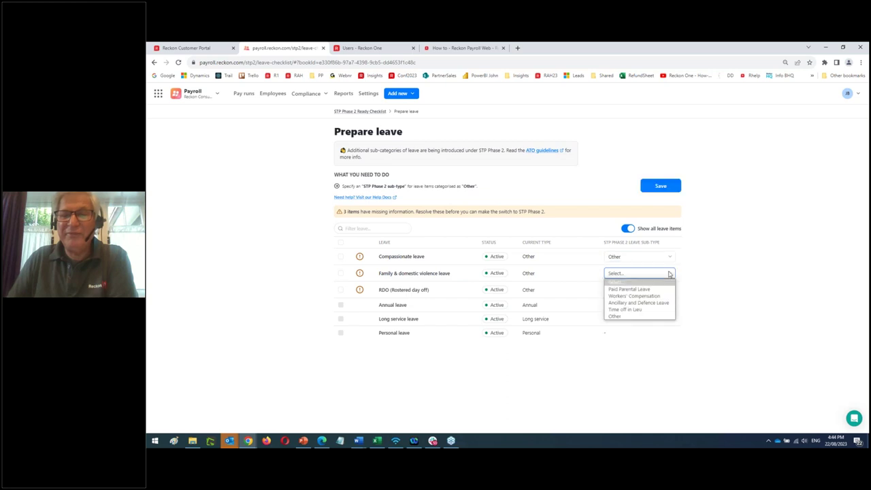
click(666, 317)
click(671, 293)
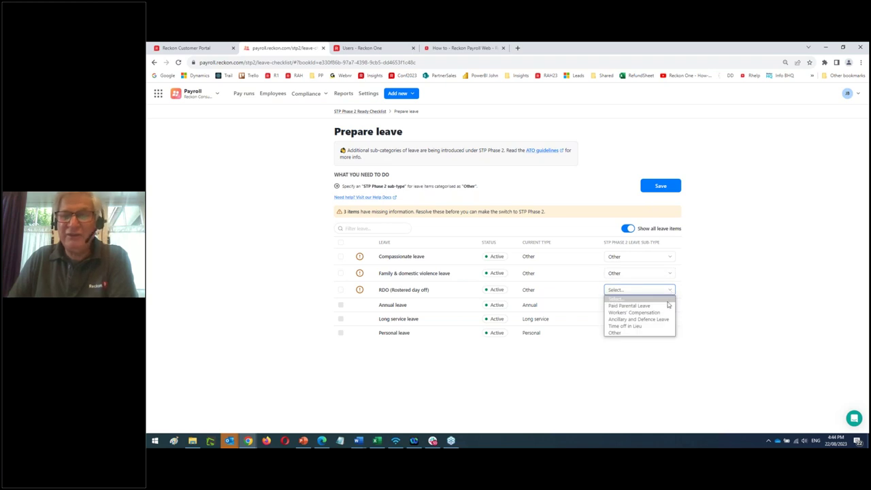
click(652, 327)
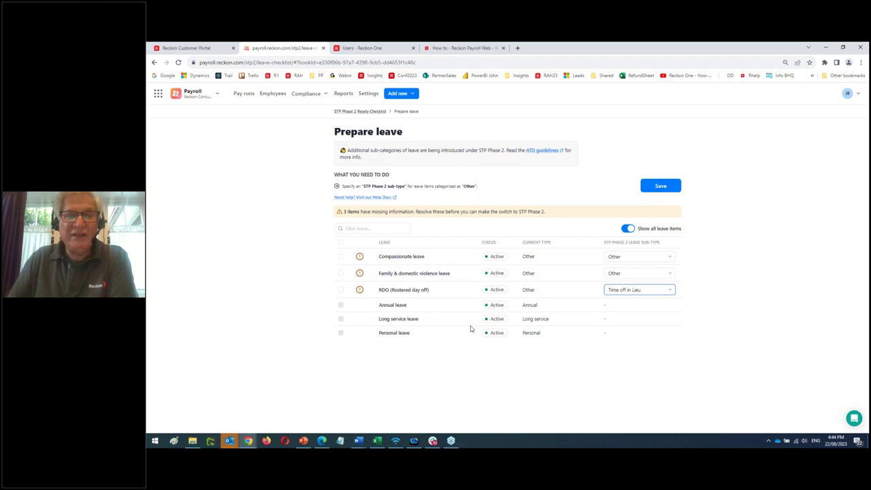
click(662, 186)
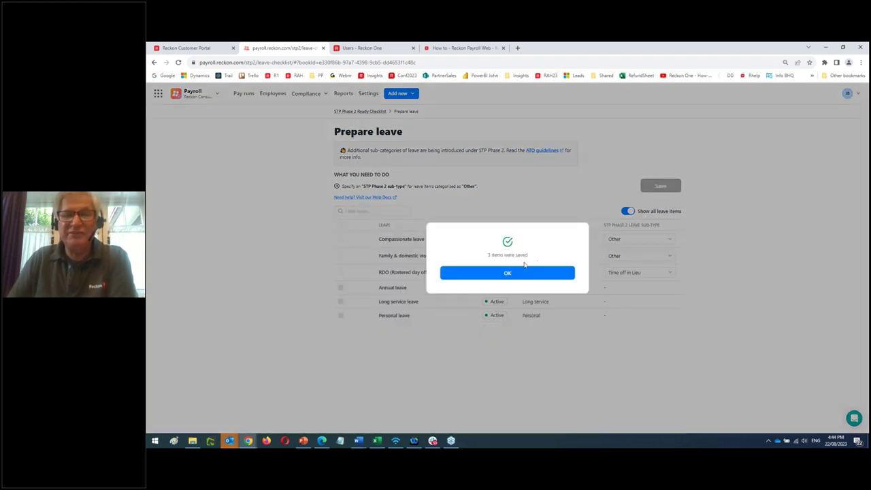
click(515, 275)
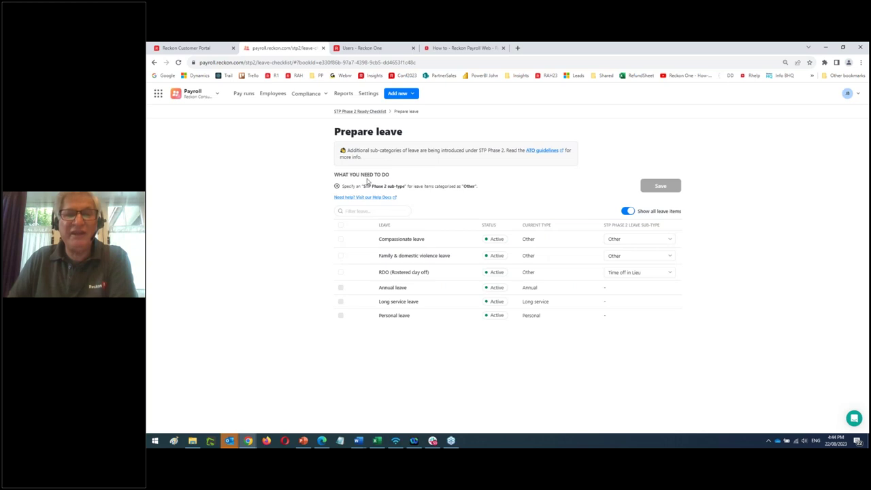
click(361, 111)
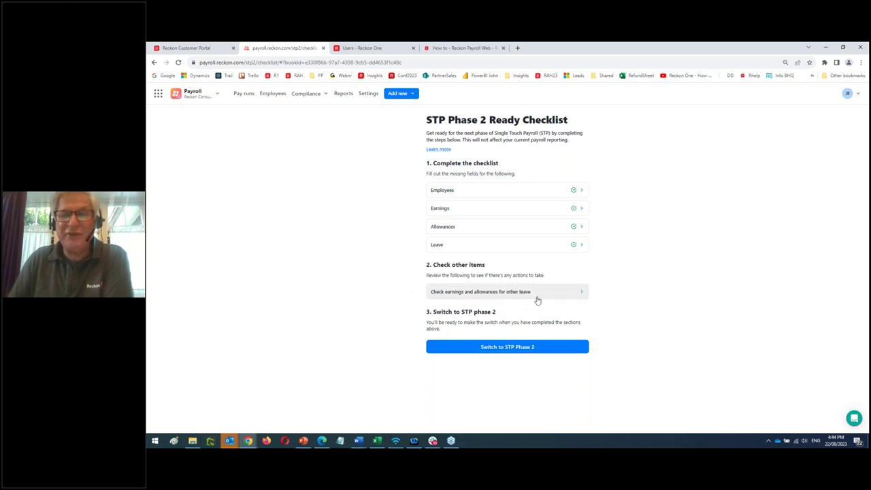
click(583, 294)
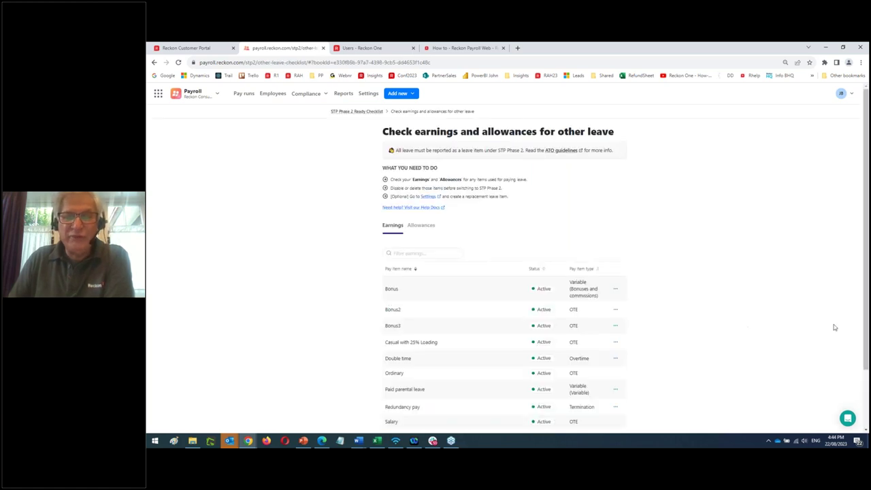
drag(866, 252, 818, 342)
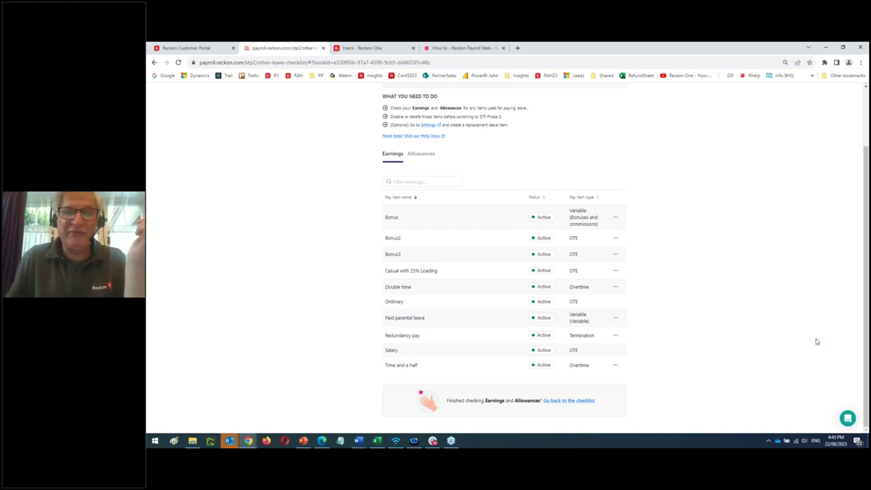
click(615, 218)
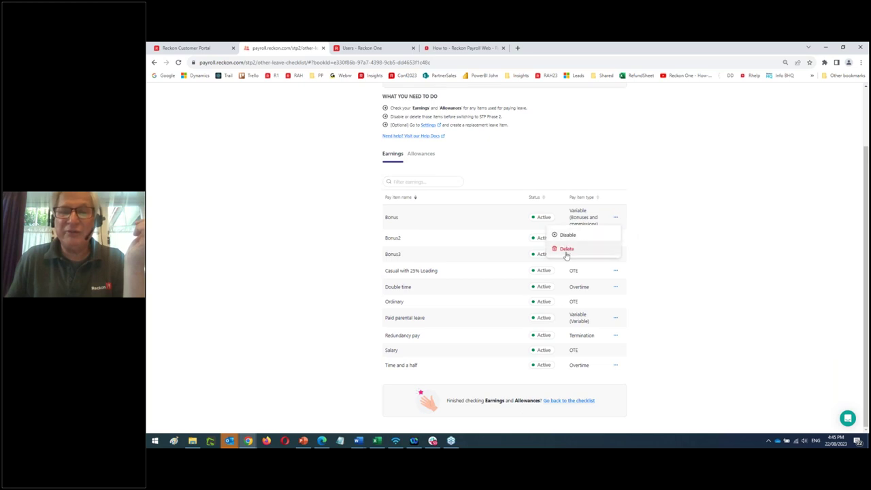
click(675, 163)
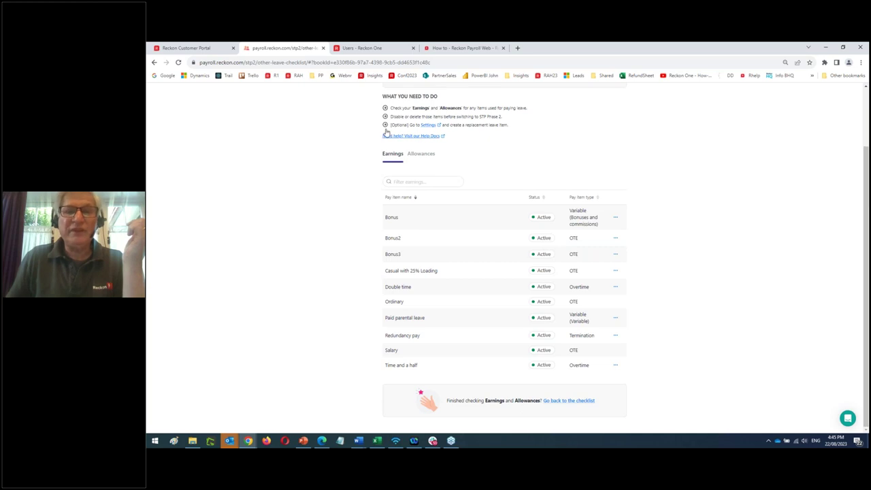
scroll(381, 170, up, 2)
click(372, 113)
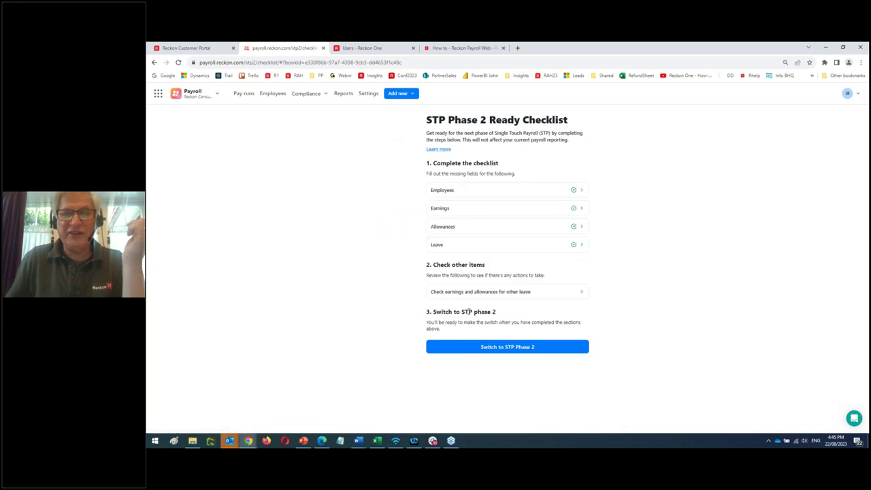
Confirm the irreversible switch to STP Phase 2 and acknowledge the success message.
click(502, 348)
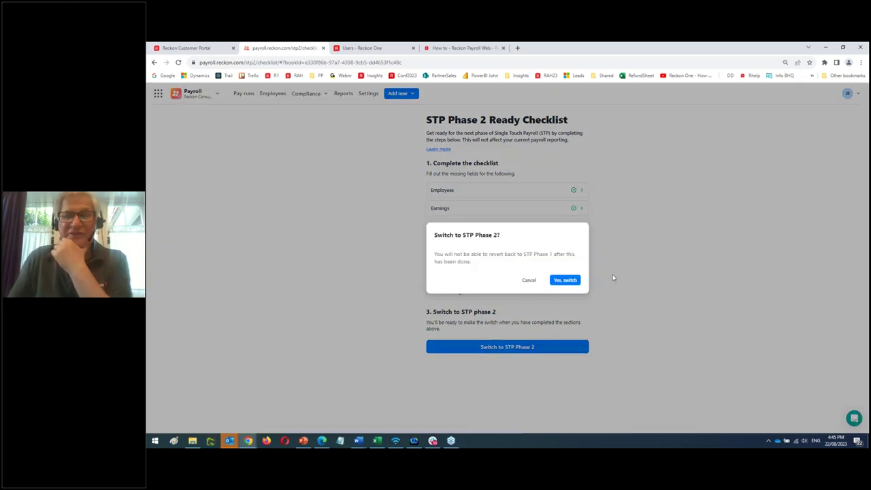
click(560, 287)
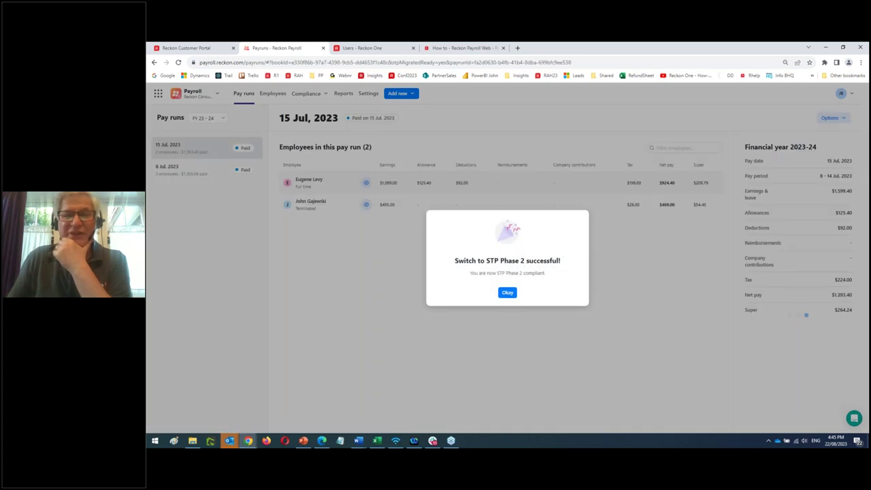
click(508, 293)
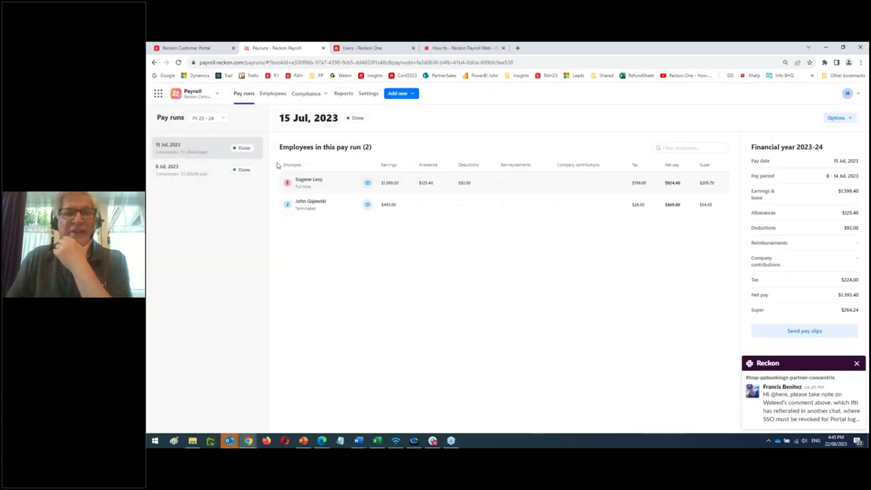
click(305, 93)
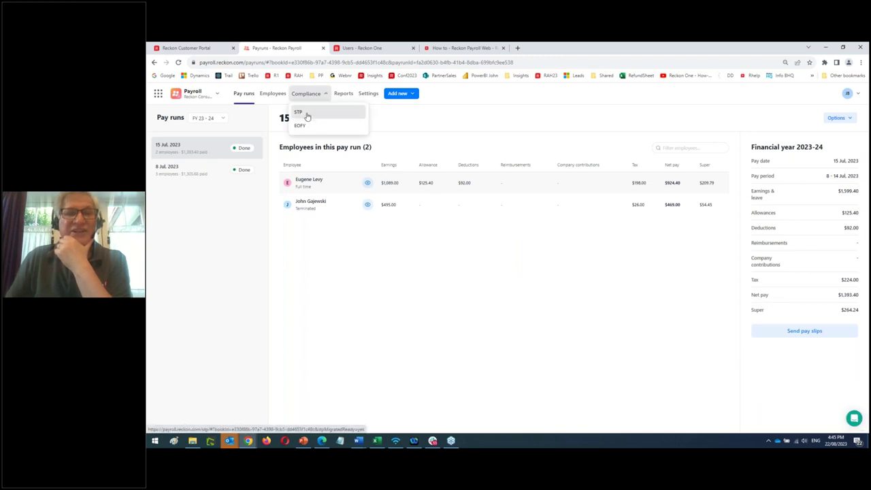
click(307, 117)
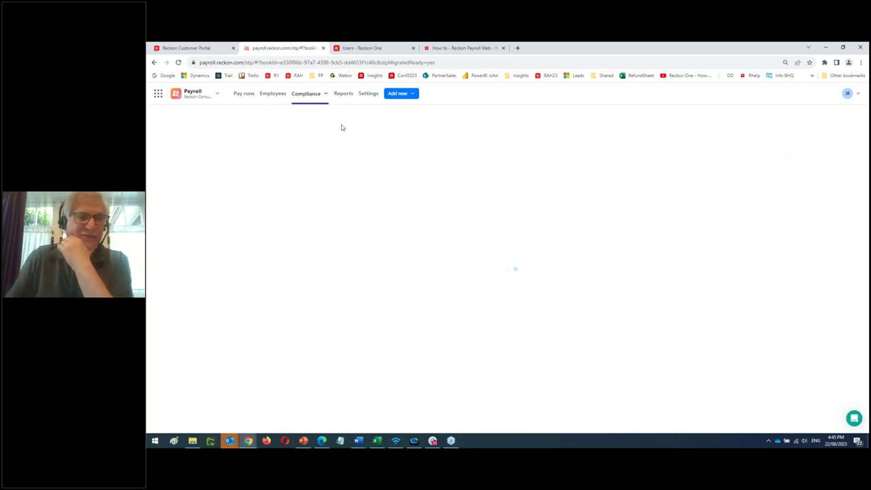
click(368, 96)
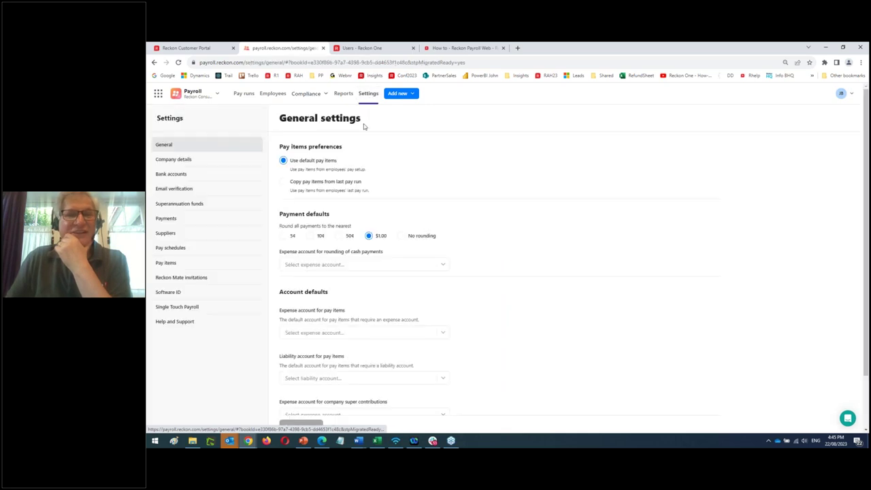
click(175, 308)
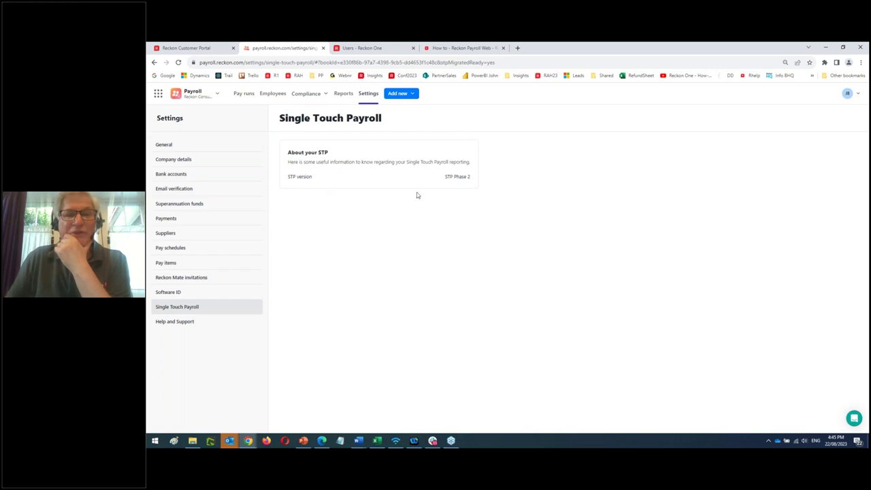
click(243, 94)
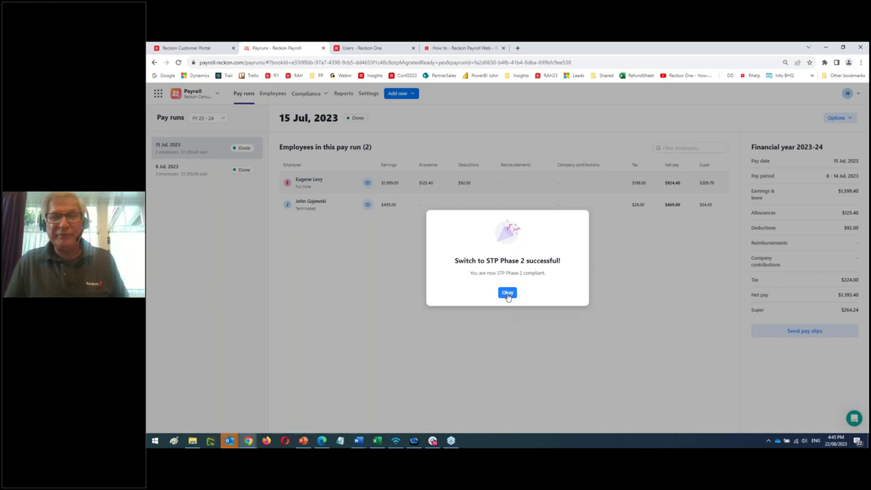
click(508, 293)
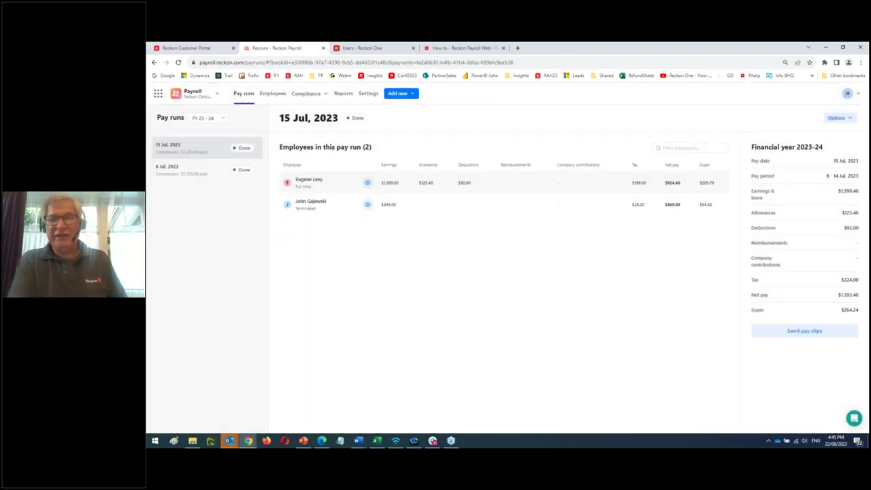
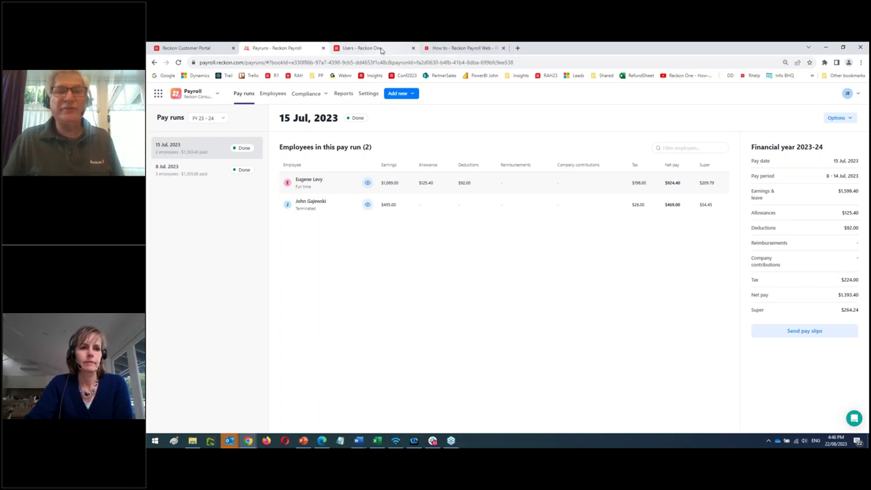
Keep the Reckon One session alive, then go to the dashboard and expand Payroll to show Payroll and SuperStream.
click(382, 50)
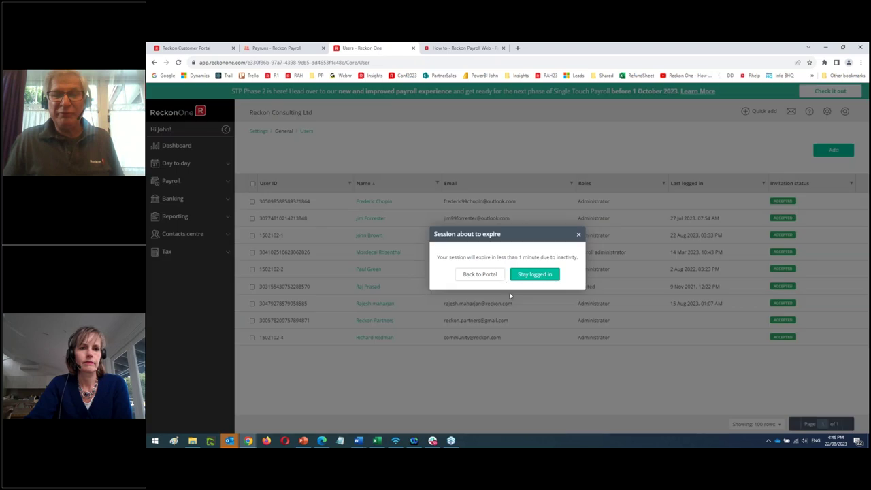
click(533, 274)
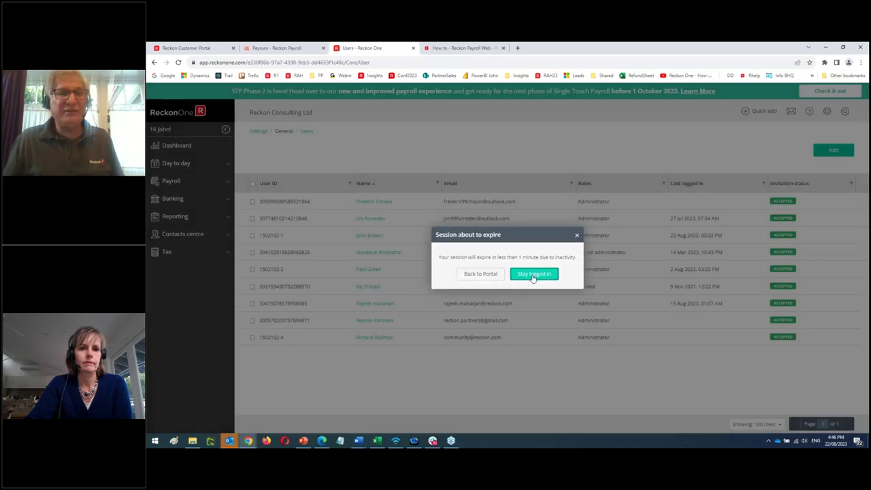
click(179, 148)
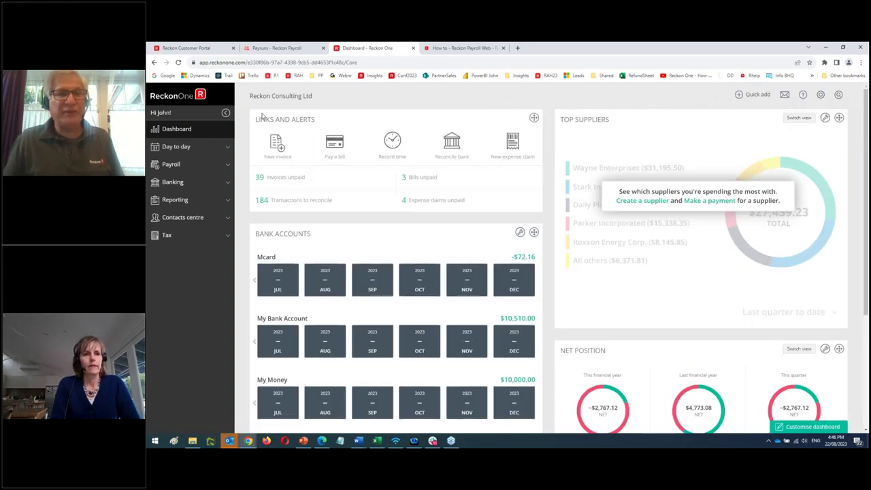
click(169, 166)
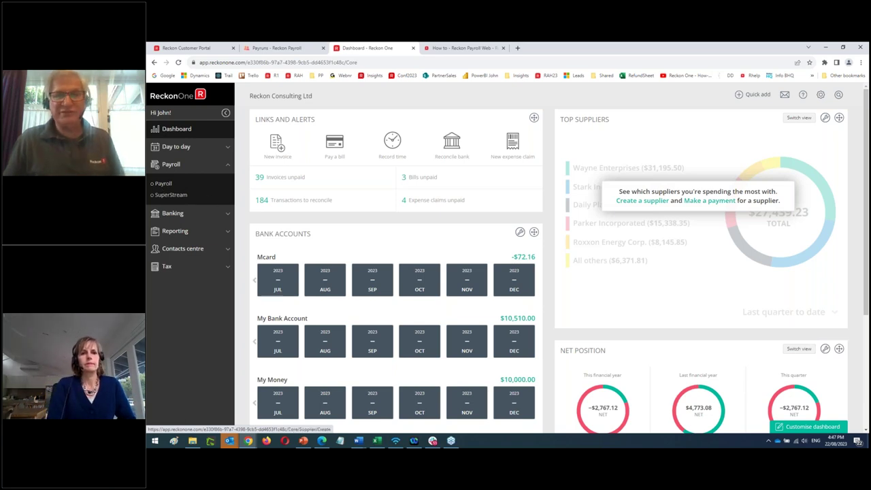
Confirm Payroll setup in Settings now leads to Reckon Payroll, then open Contacts centre › Employees.
mouse_move(821, 95)
click(783, 129)
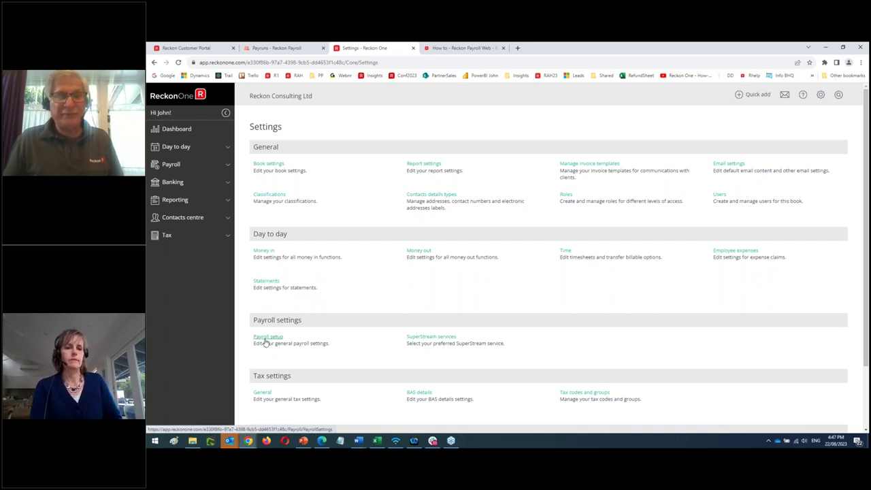
click(267, 337)
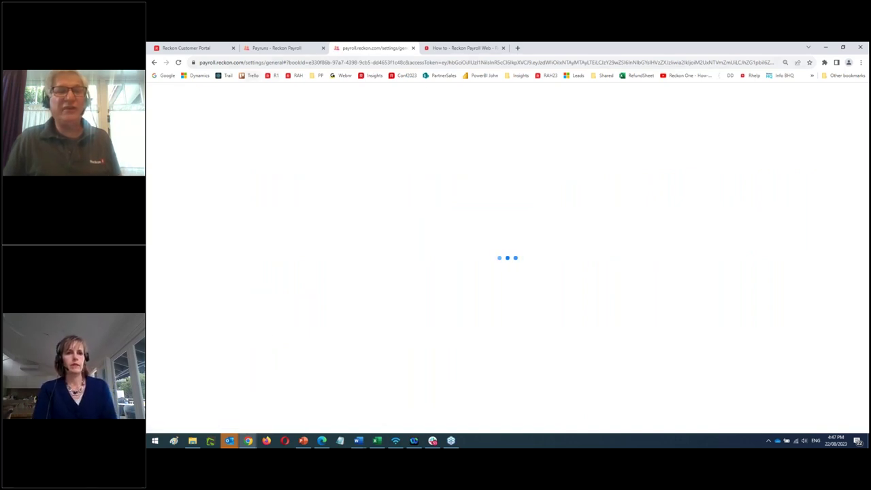
click(156, 62)
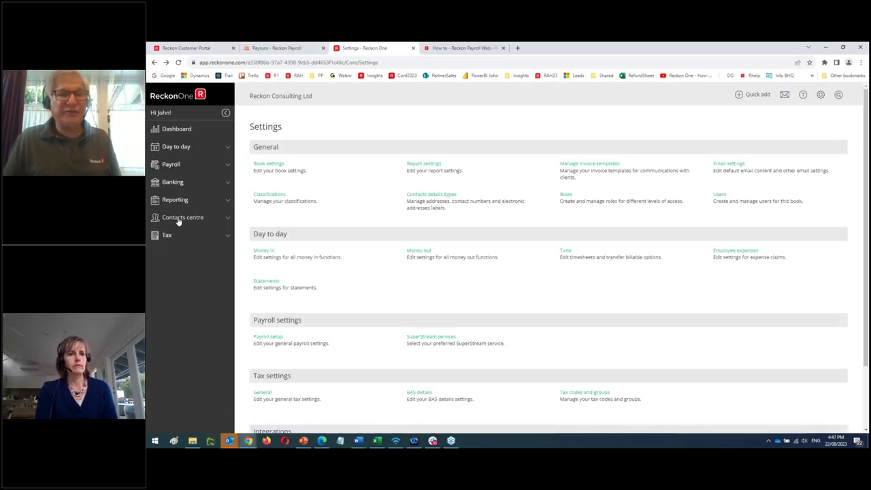
click(180, 218)
click(168, 277)
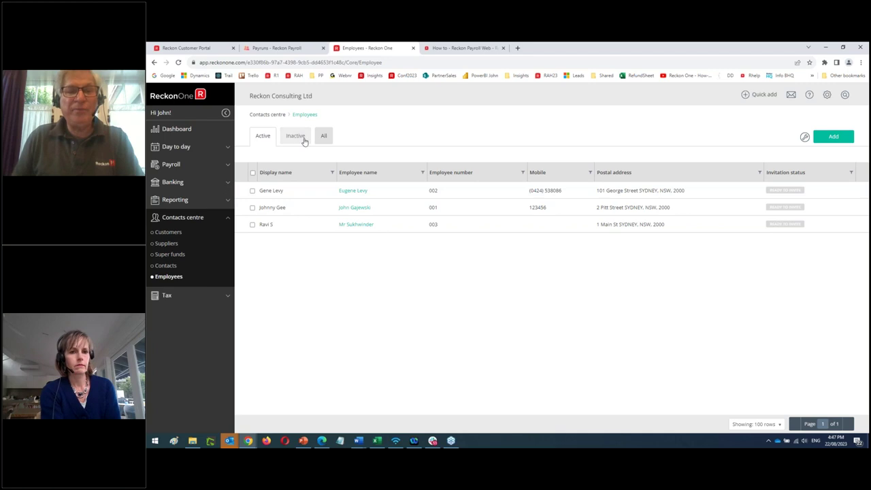
Check the first employee's Employment tab, then open Payroll › SuperStream showing two draft lodgements.
click(317, 191)
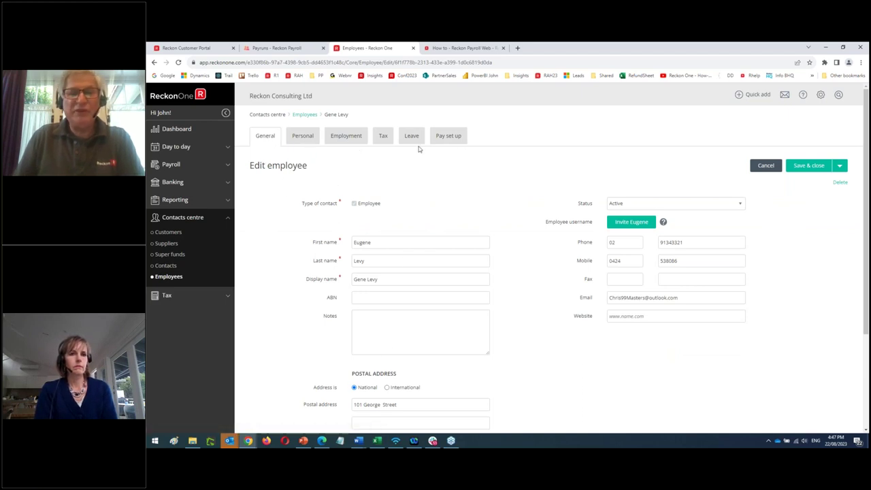
click(336, 141)
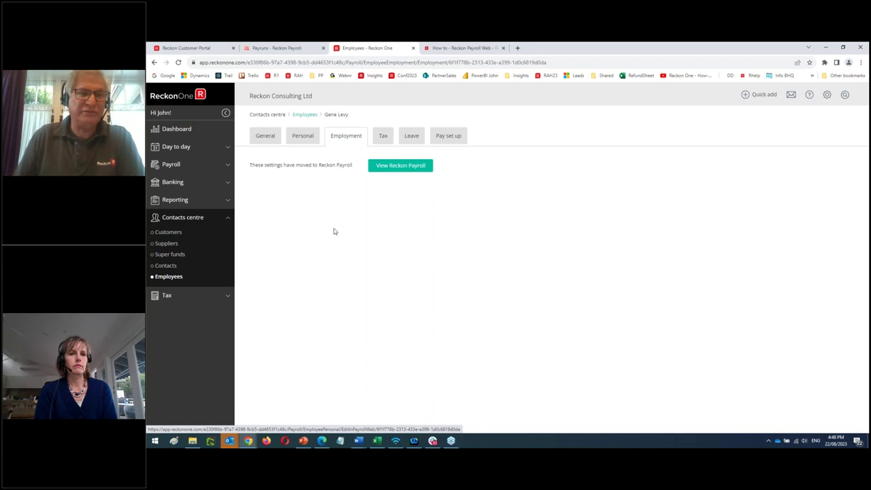
click(171, 172)
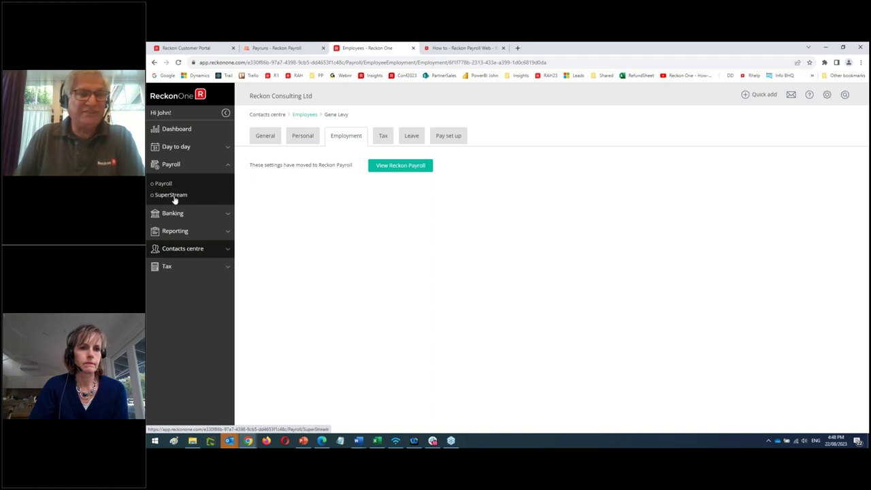
click(174, 197)
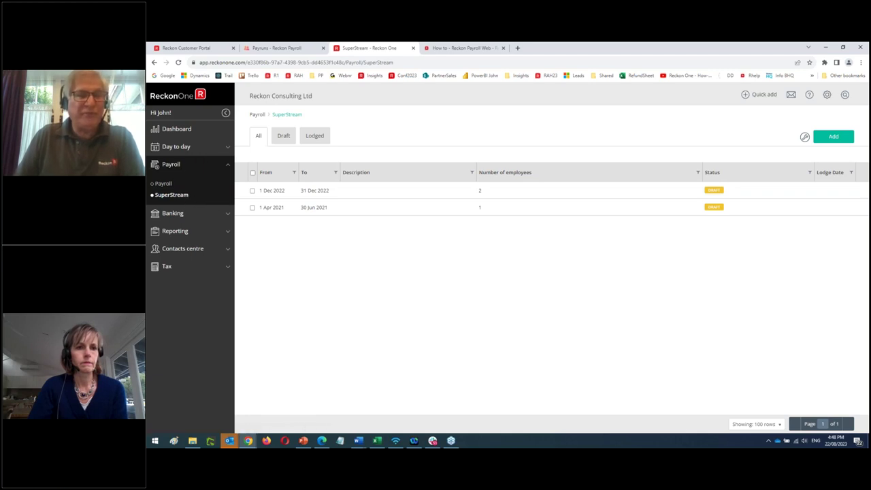
Open Banking › Bank payments and see its empty Processed list.
click(175, 214)
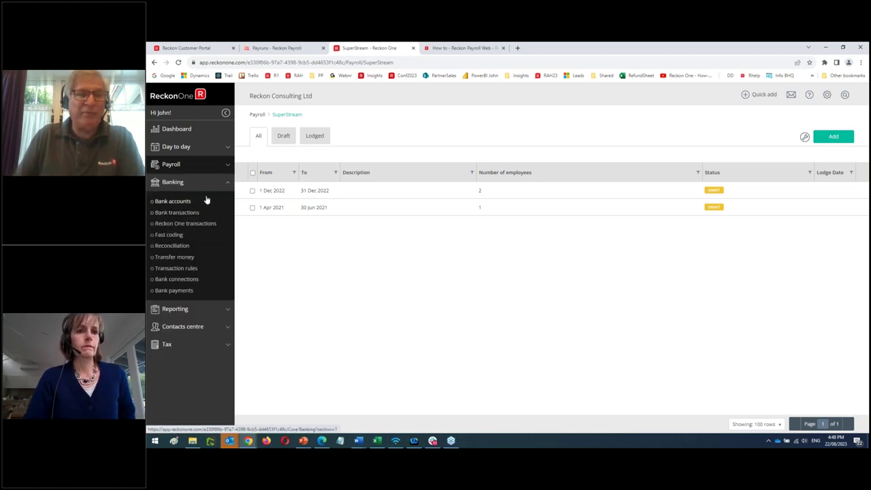
click(183, 293)
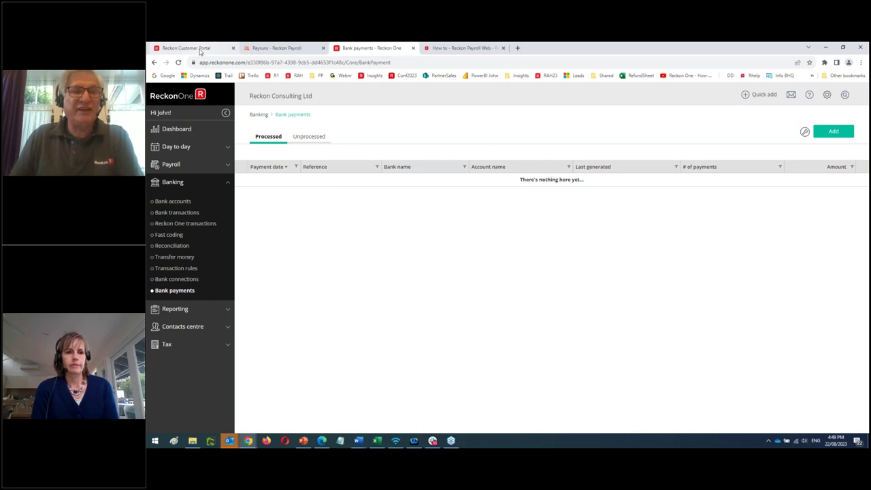
Sign in to the Reckon Customer Portal with the saved username and the account password.
click(200, 49)
click(497, 176)
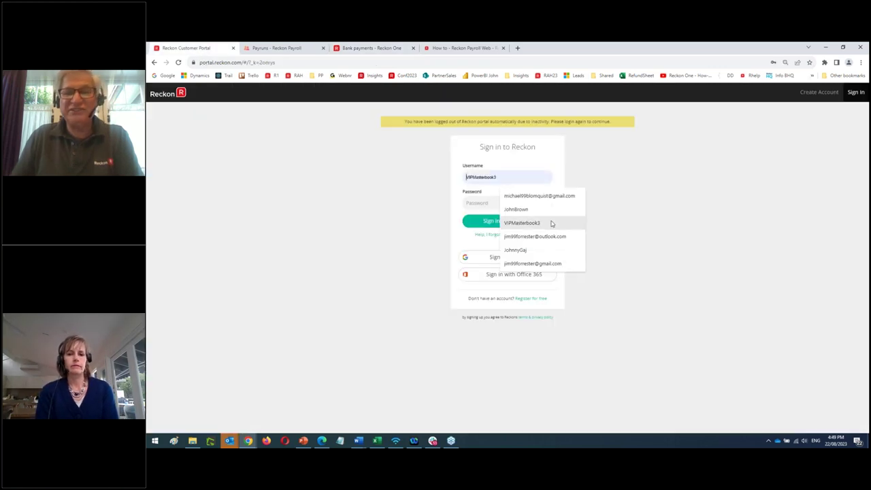
click(524, 224)
click(478, 205)
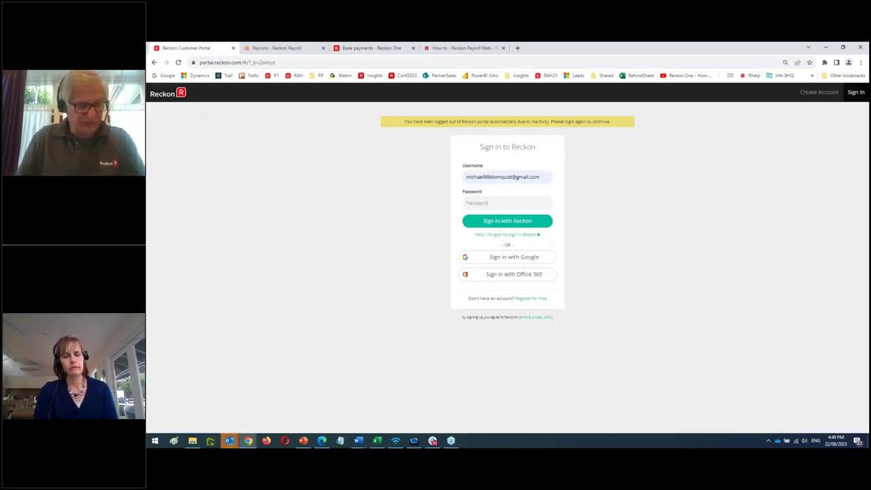
text(•••••••••)
key(Return)
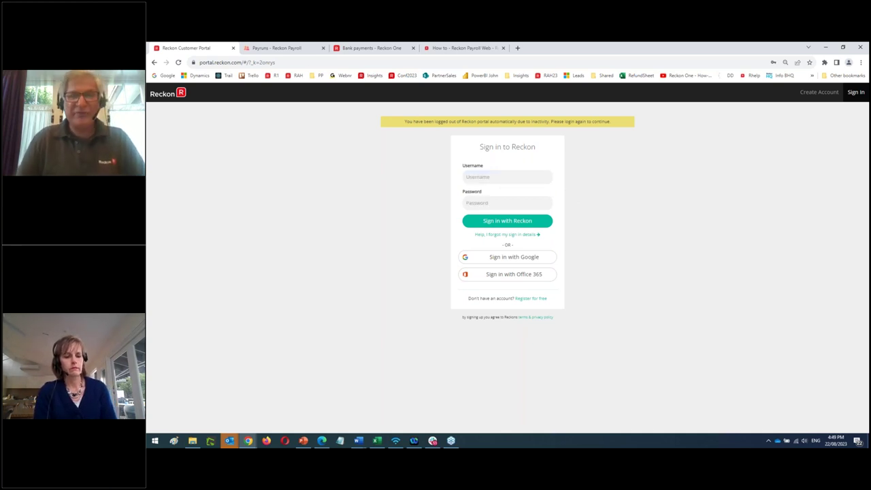
click(514, 233)
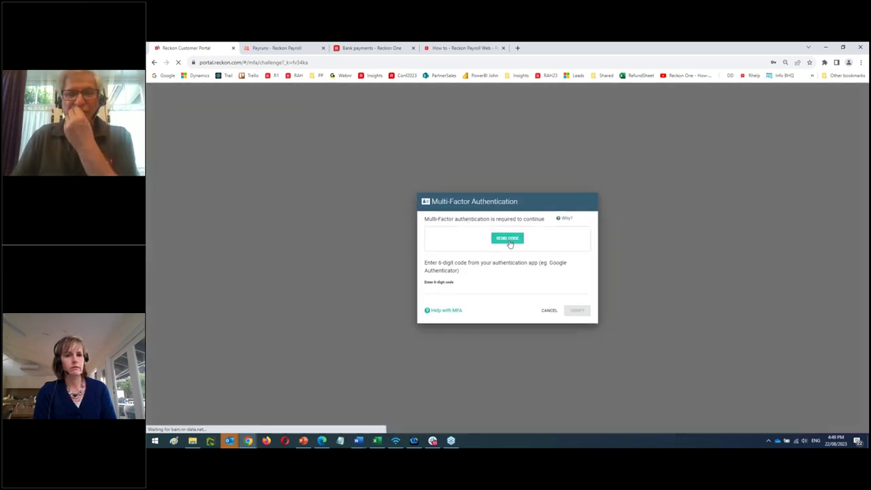
Complete multi-factor verification, requesting a fresh code after the first is rejected.
click(507, 238)
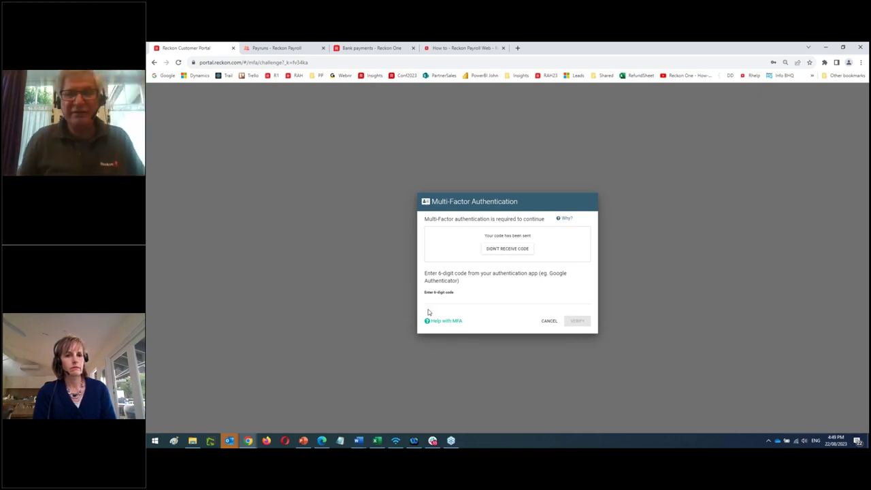
click(456, 297)
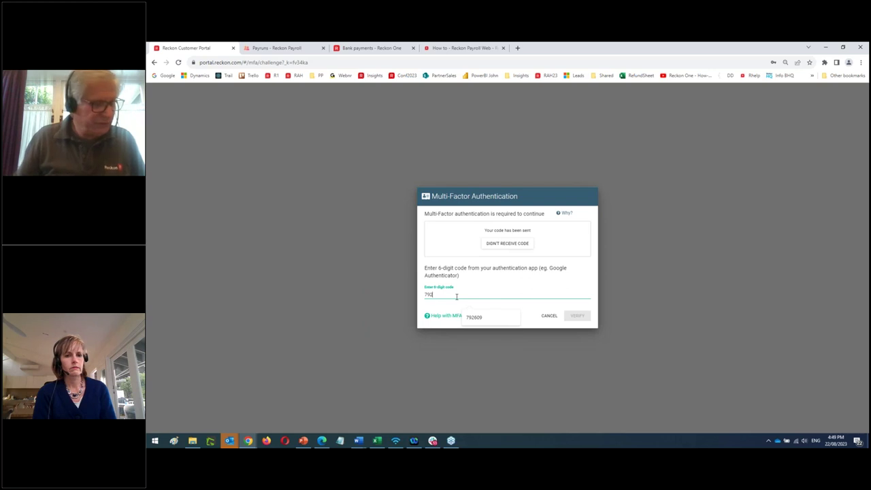
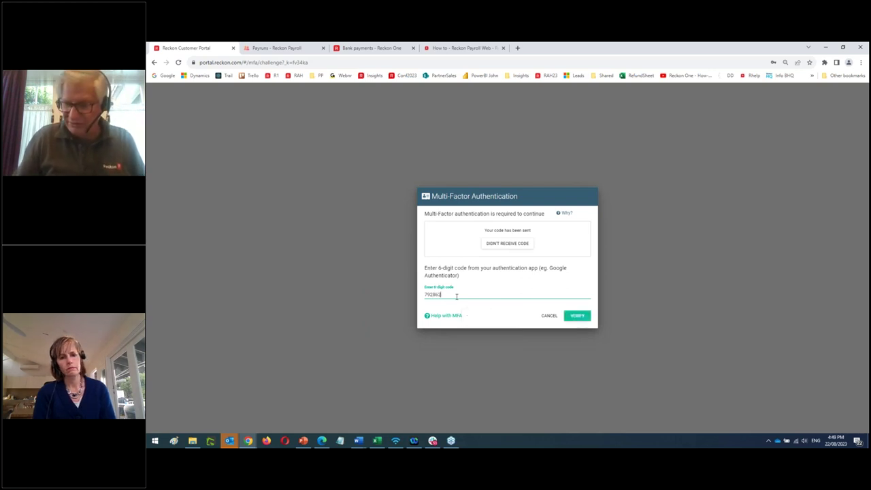
key(Return)
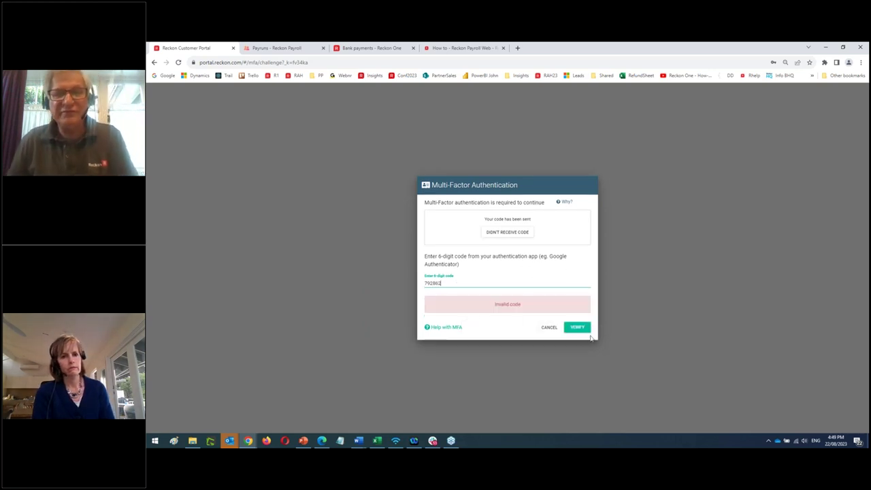
click(577, 328)
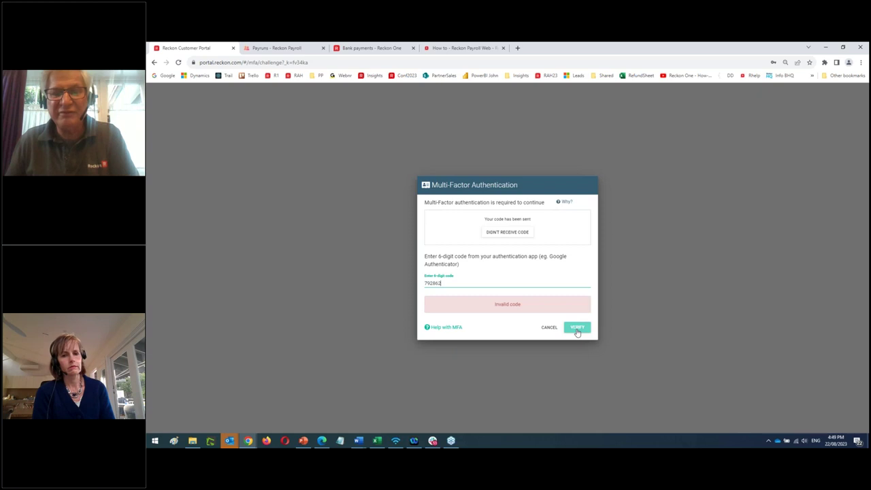
double_click(437, 284)
click(503, 234)
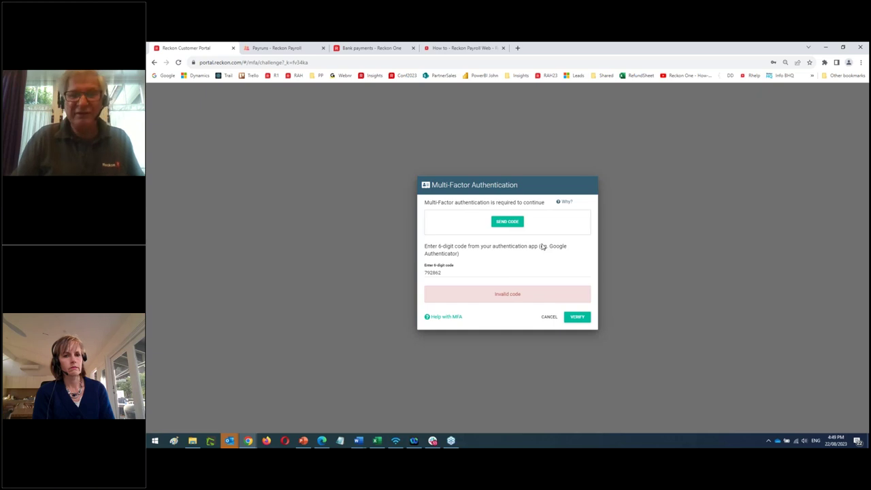
click(433, 273)
double_click(433, 272)
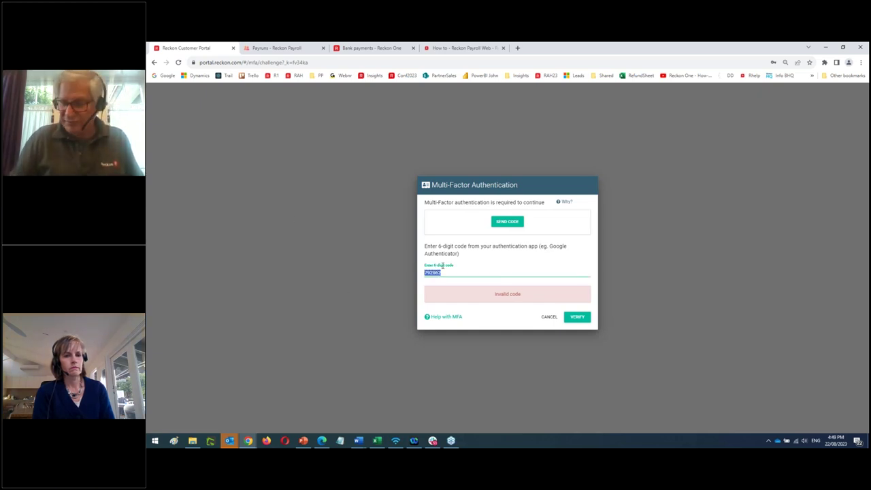
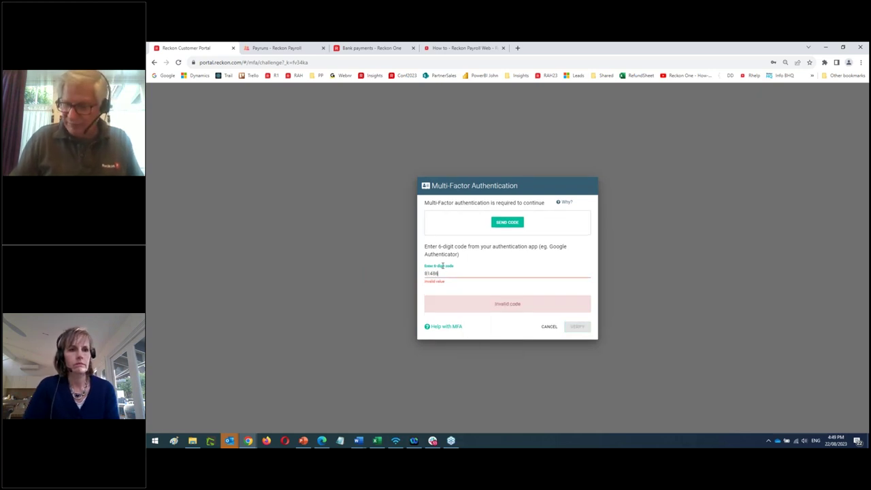
key(Return)
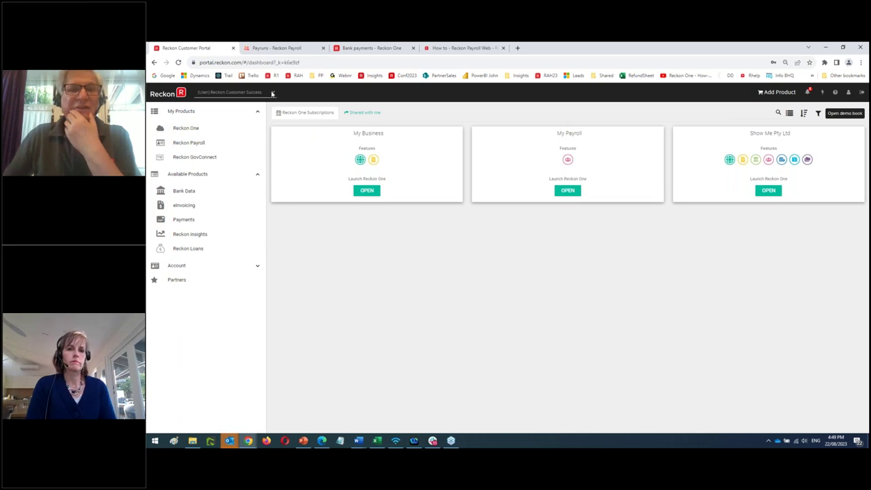
Switch to the Admin company's eight books and open PartnerBook.
click(272, 92)
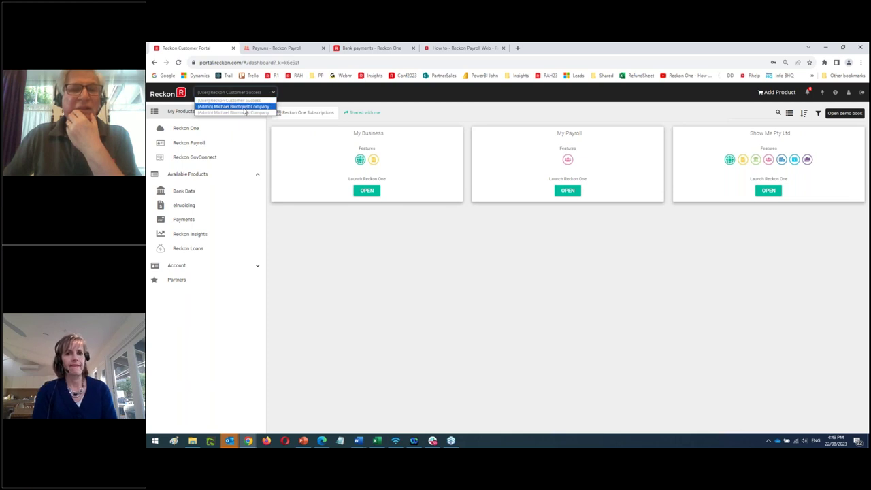
click(245, 107)
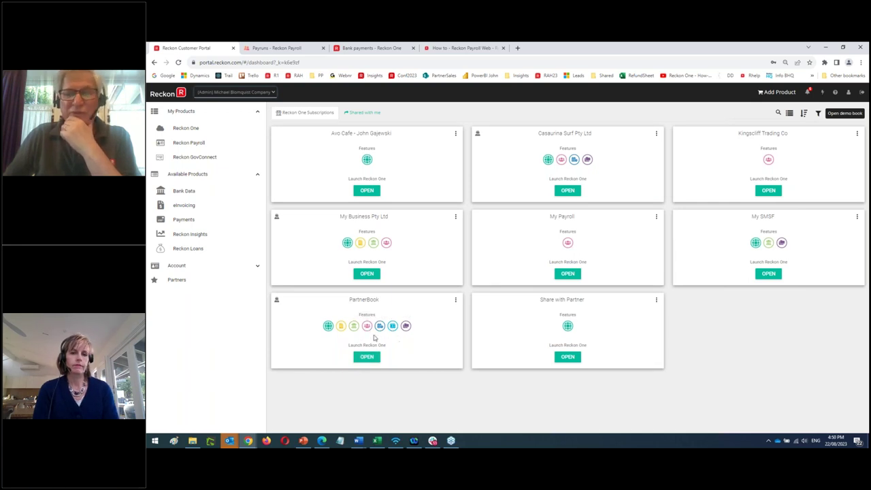
click(367, 357)
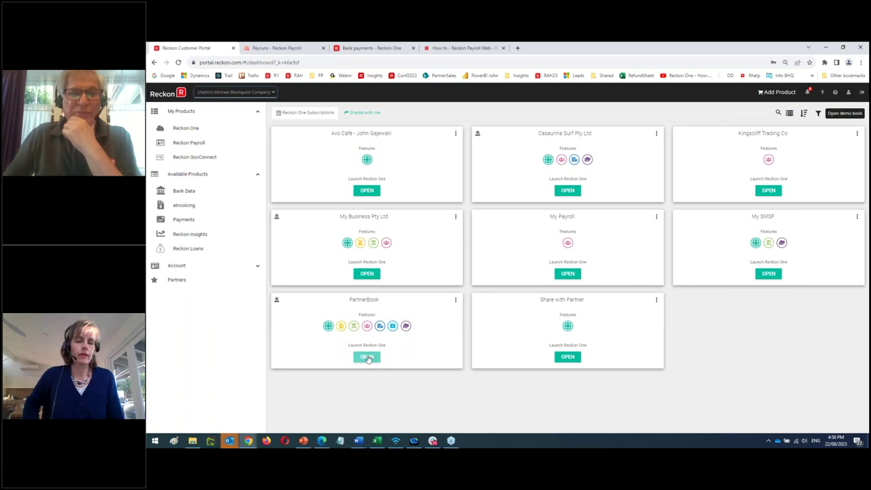